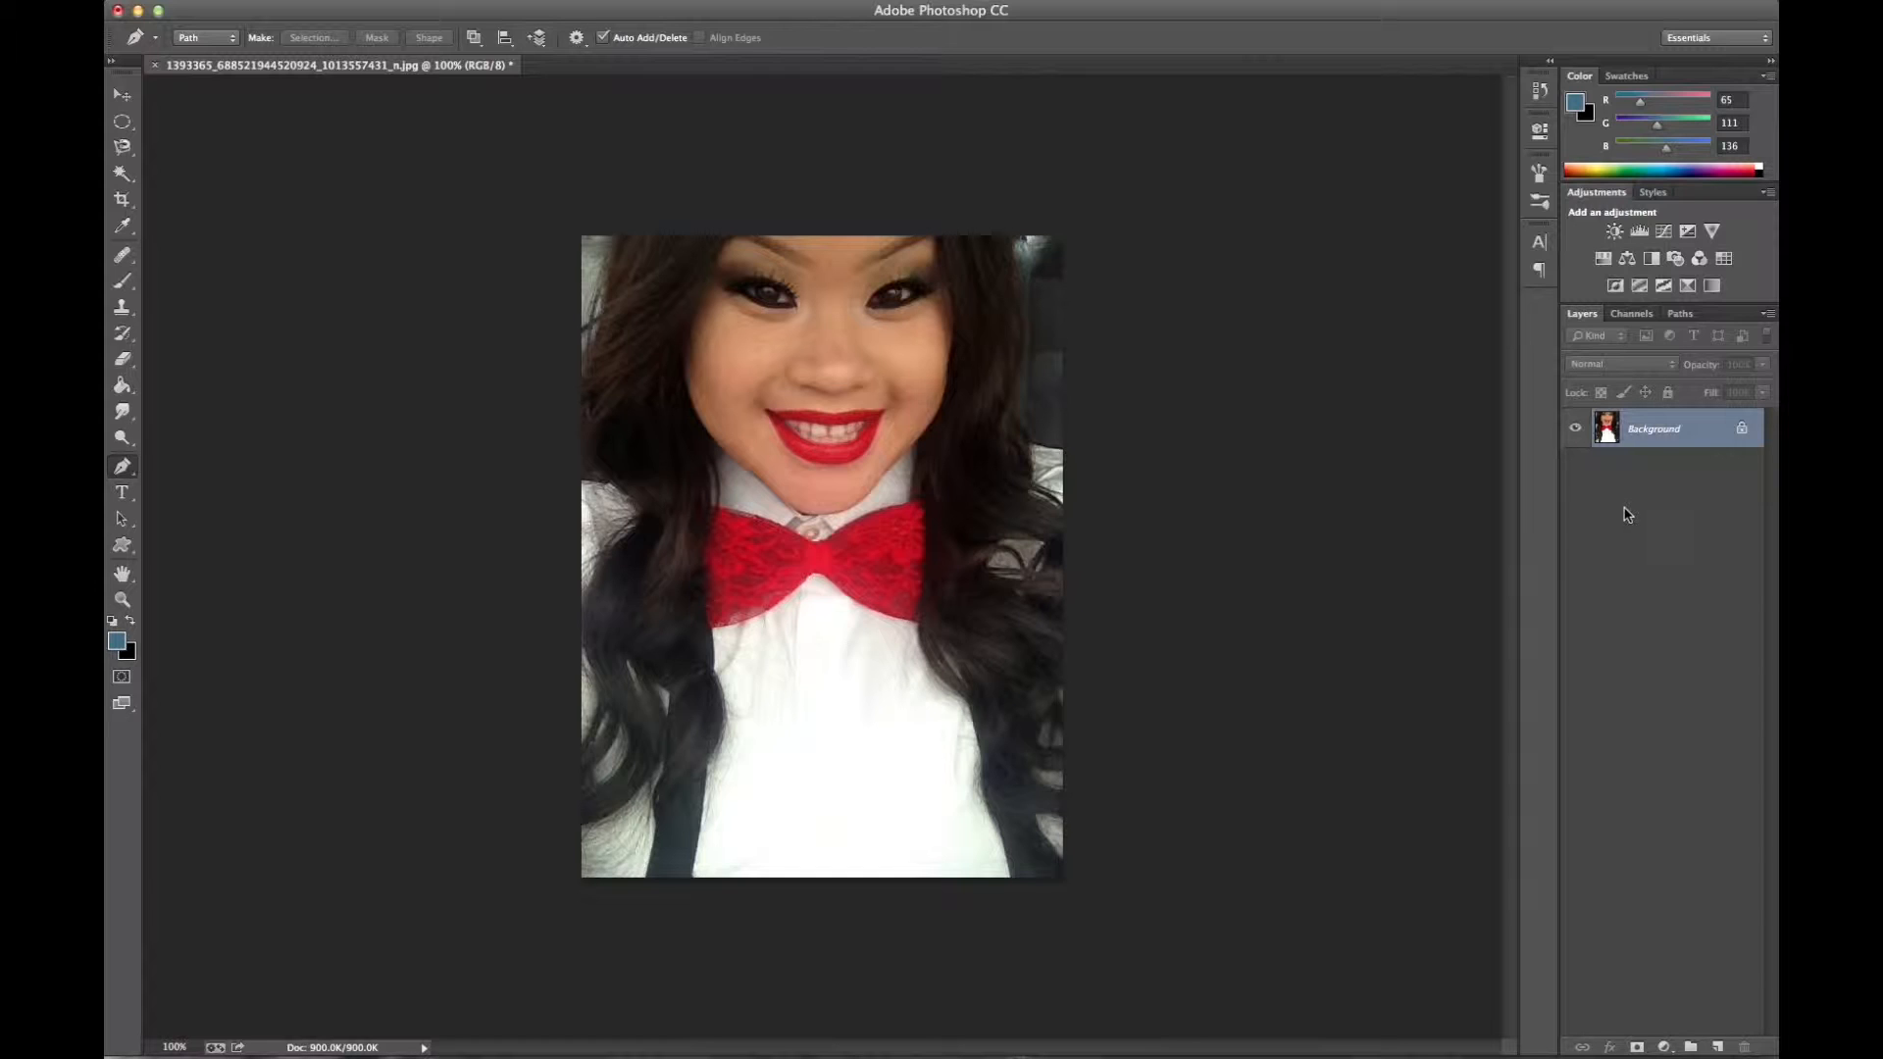
Duplicate the Background layer as "Background copy" and hide the original Background layer
right_click(1646, 442)
right_click(1609, 436)
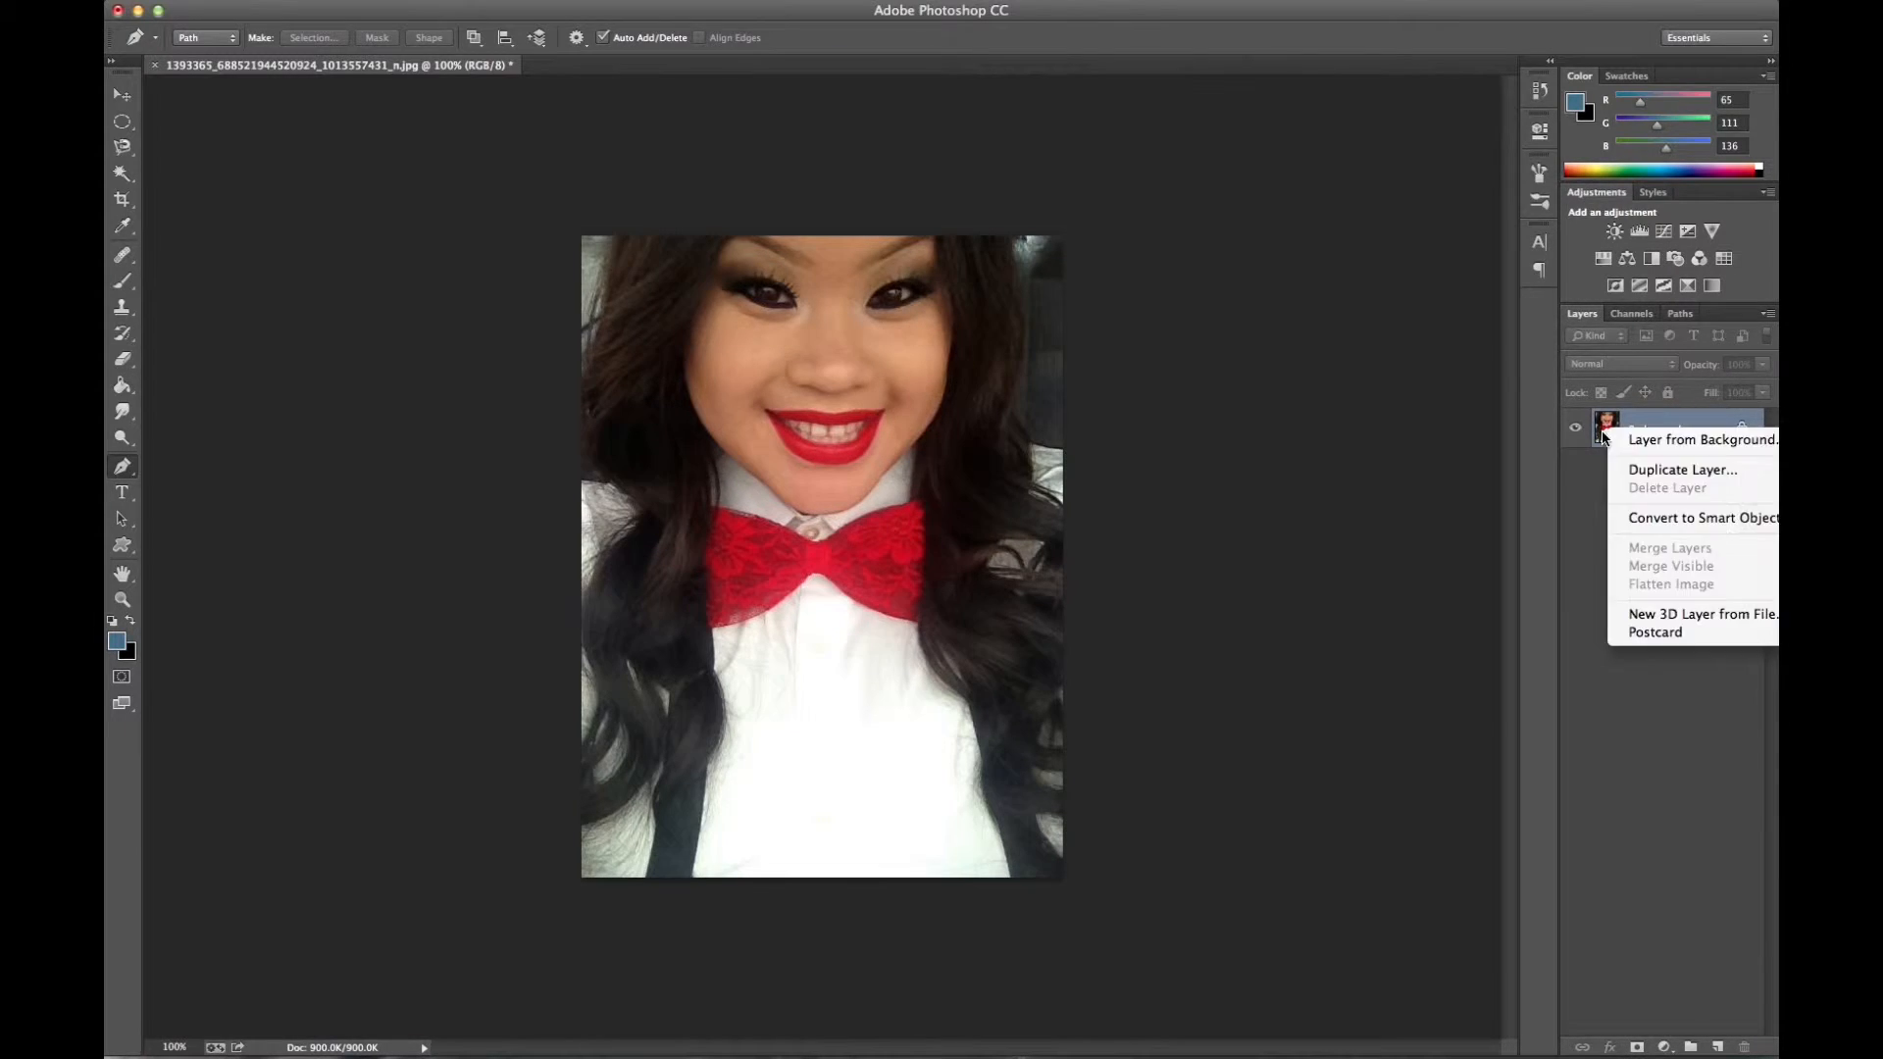
click(1637, 470)
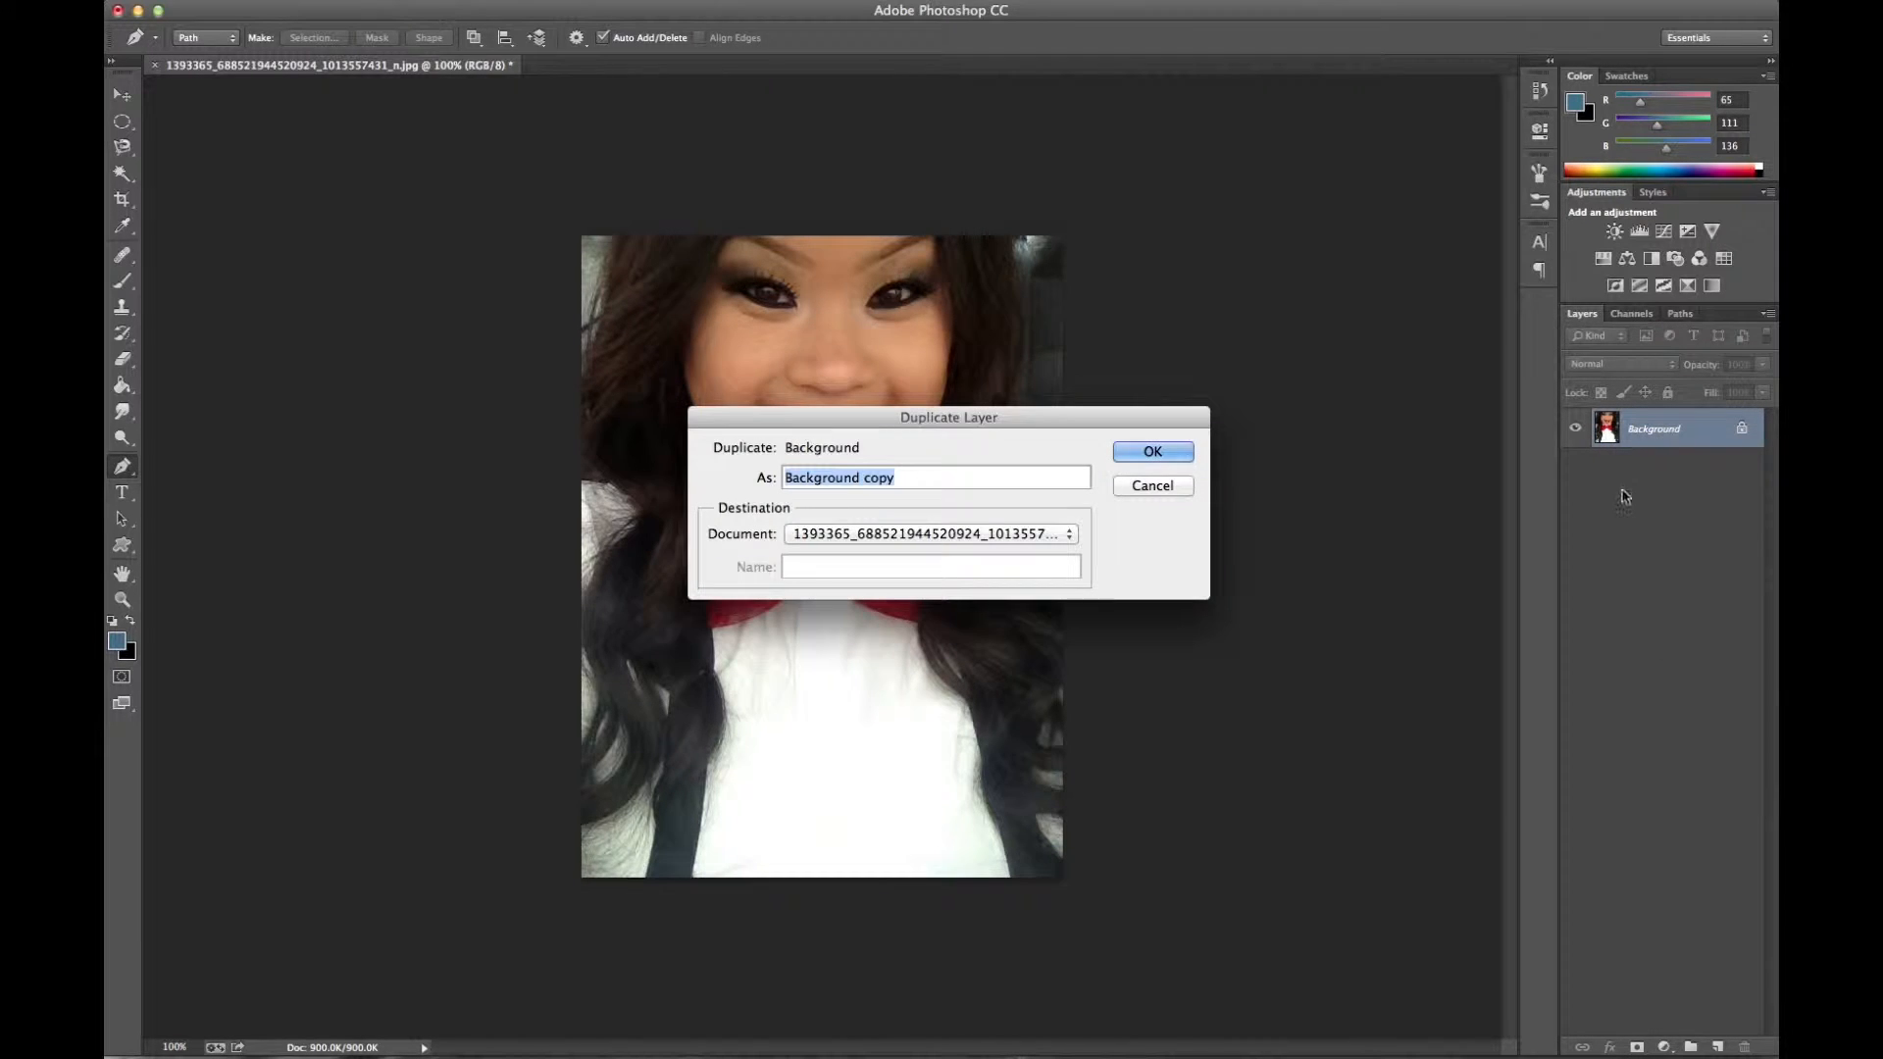
click(1173, 462)
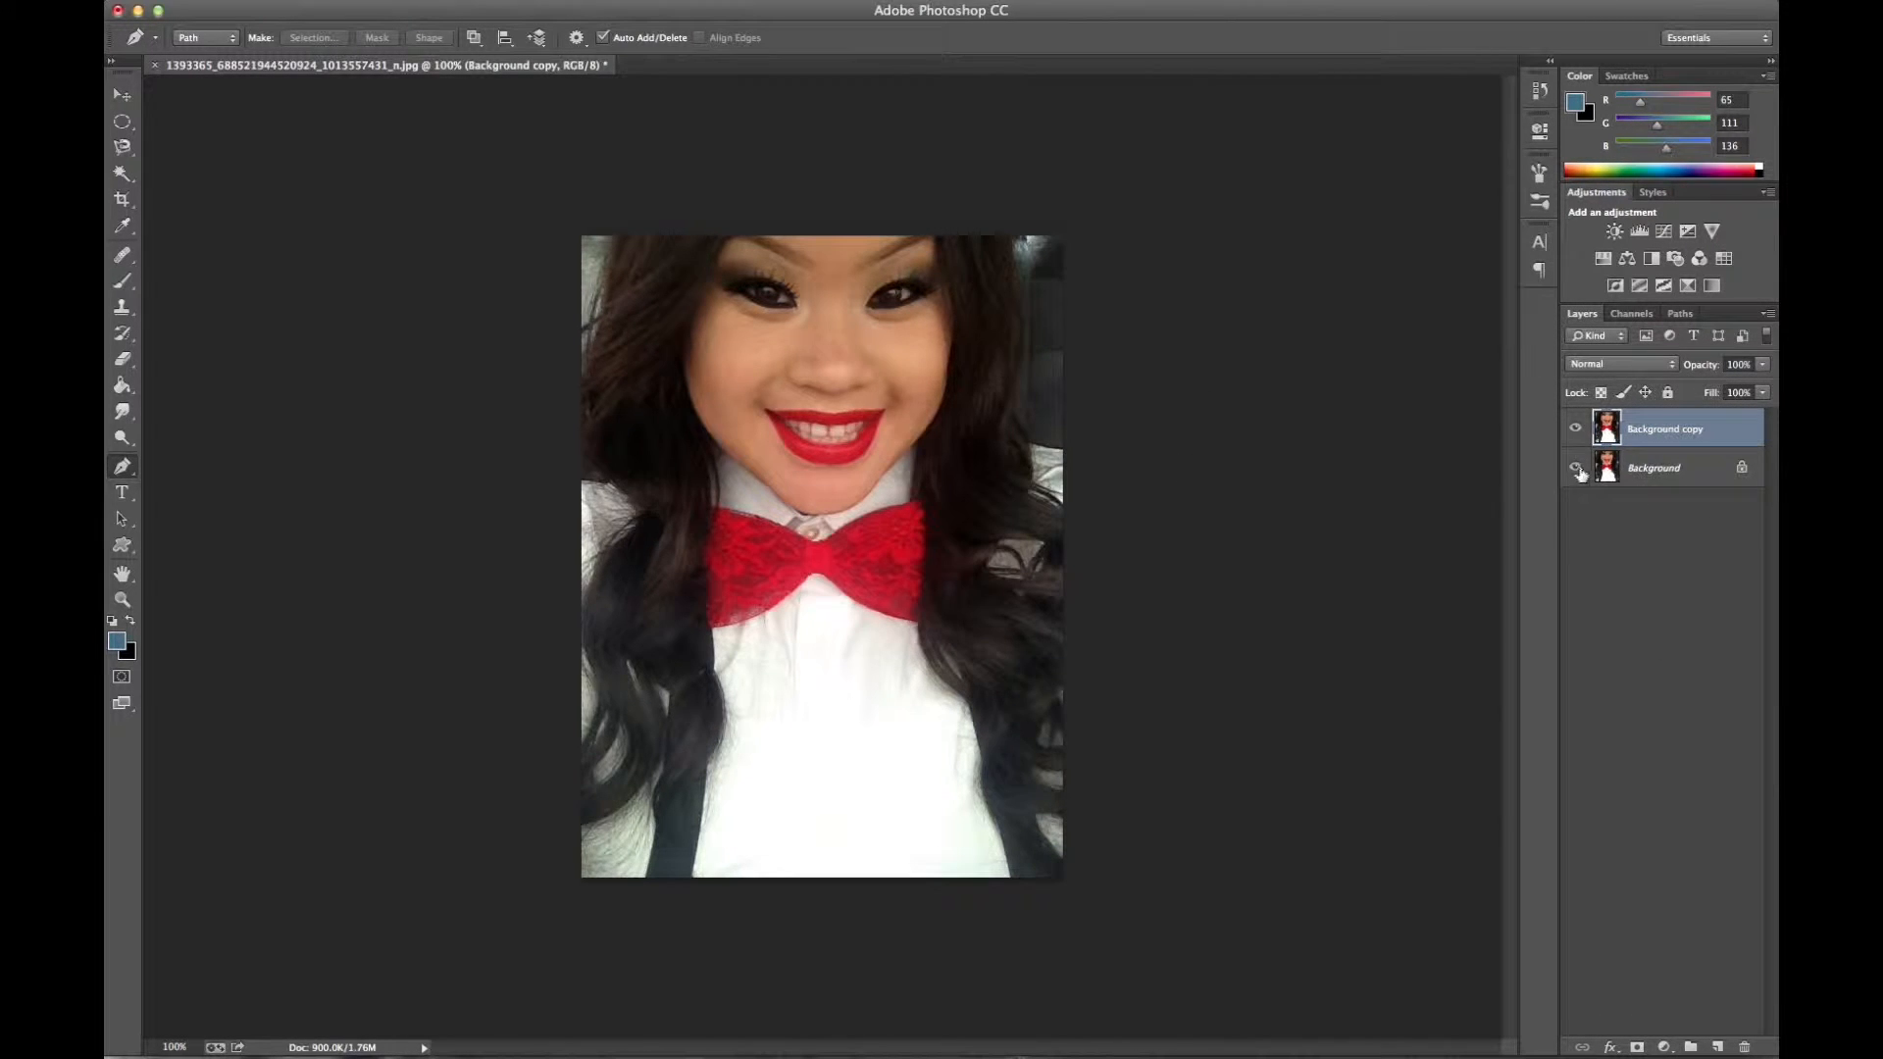
click(1576, 467)
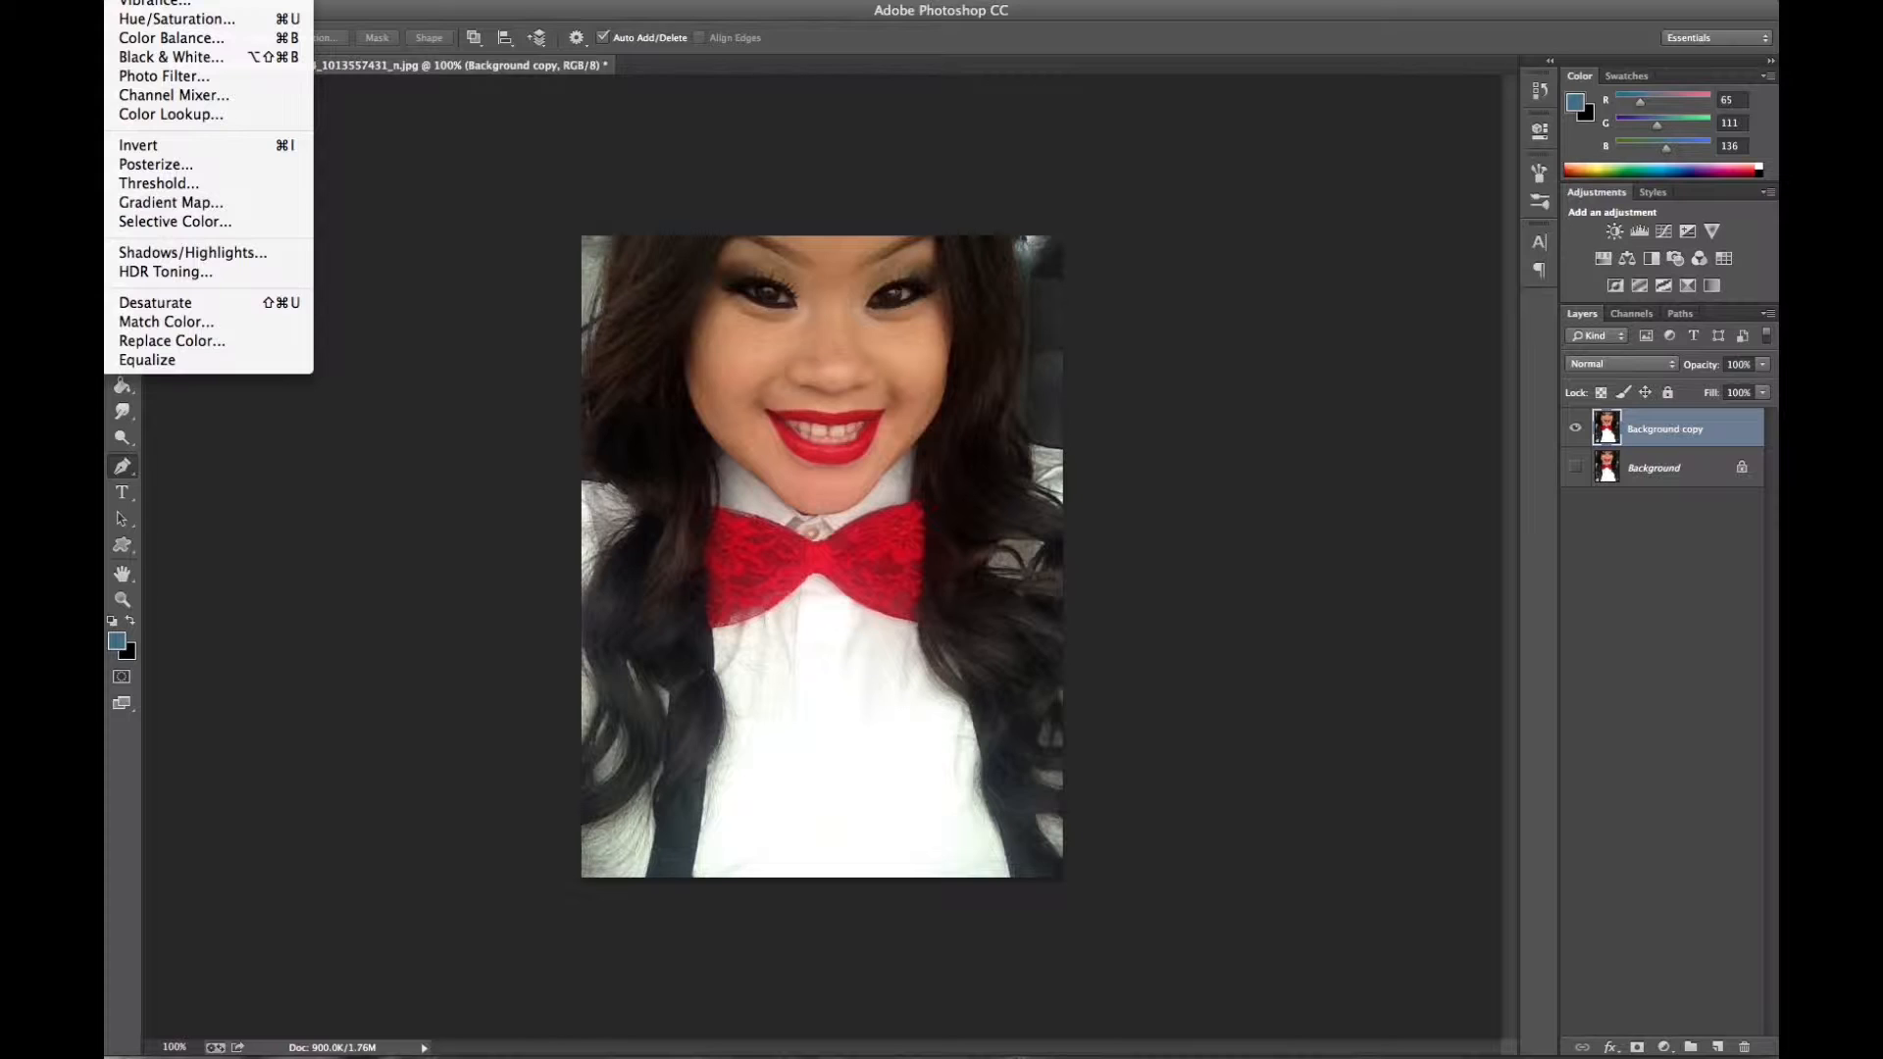
Brighten the Background copy layer slightly with an Exposure adjustment, raising only the exposure value
click(152, 2)
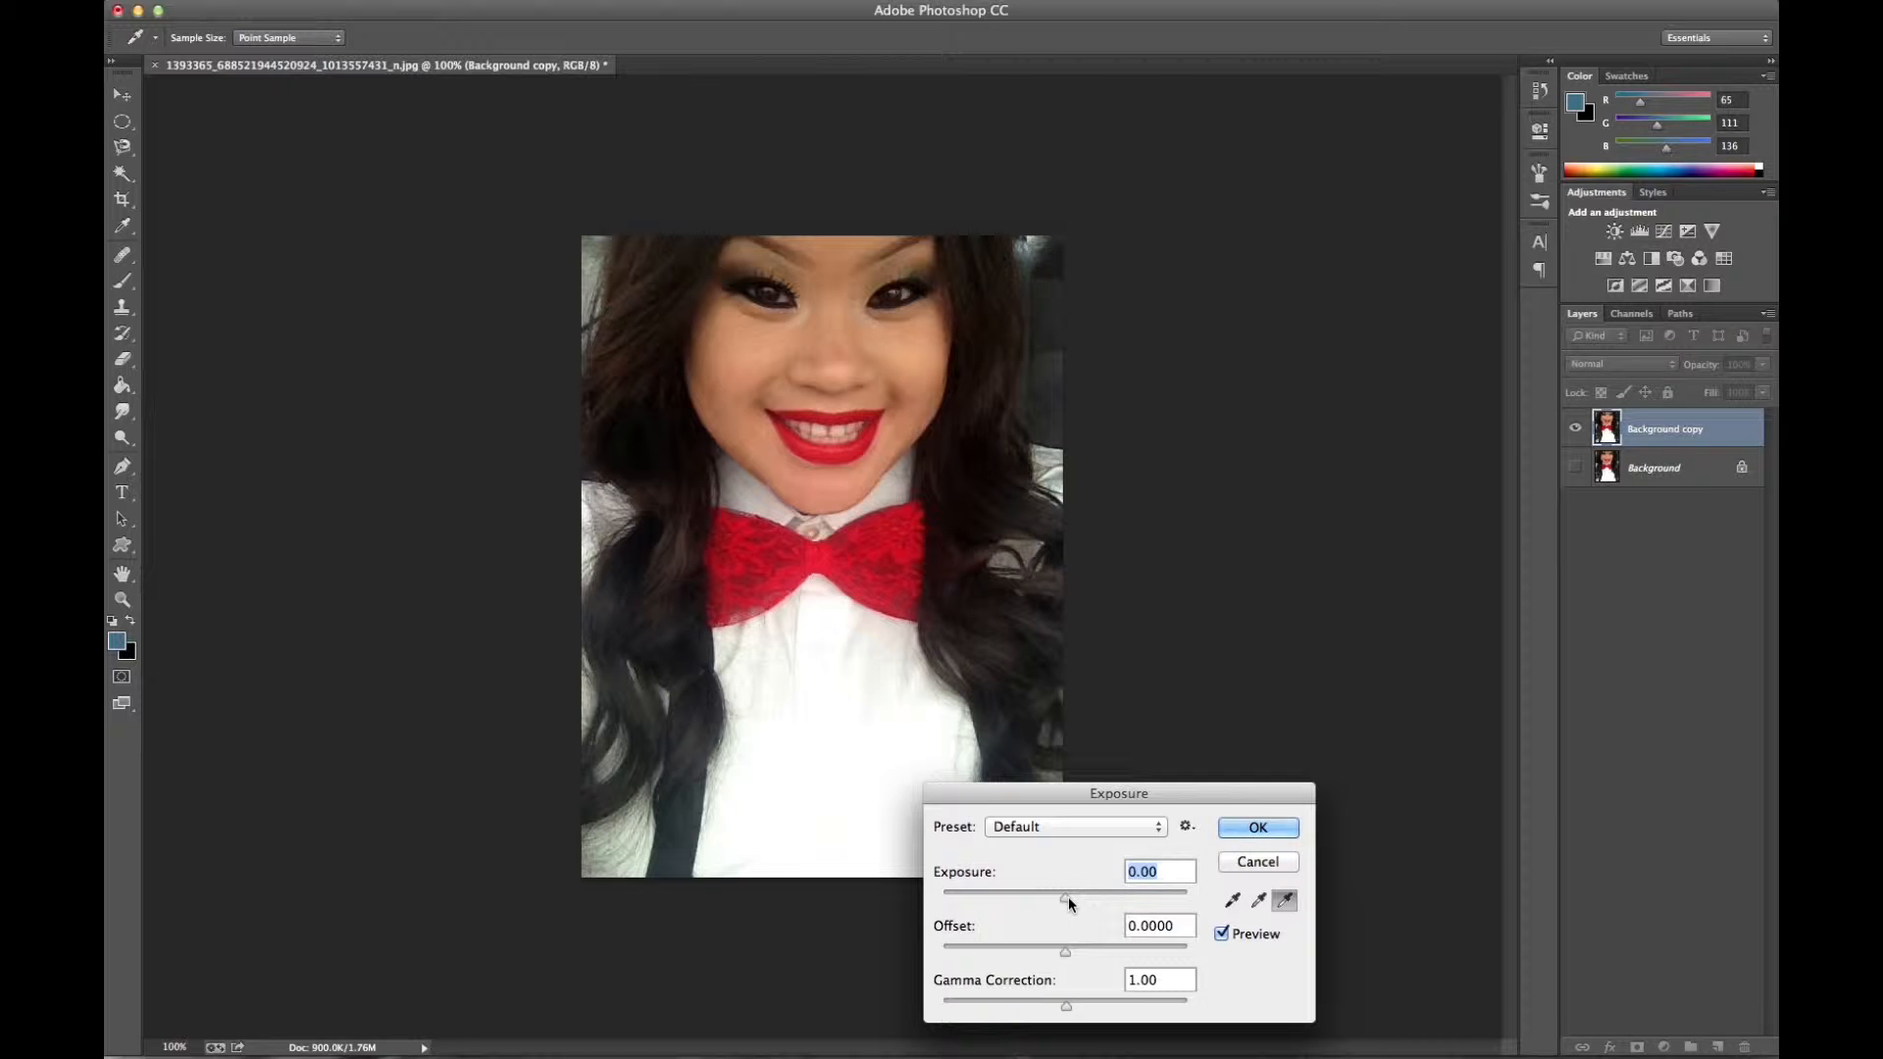
drag(1069, 898, 1074, 898)
click(1281, 829)
key(p)
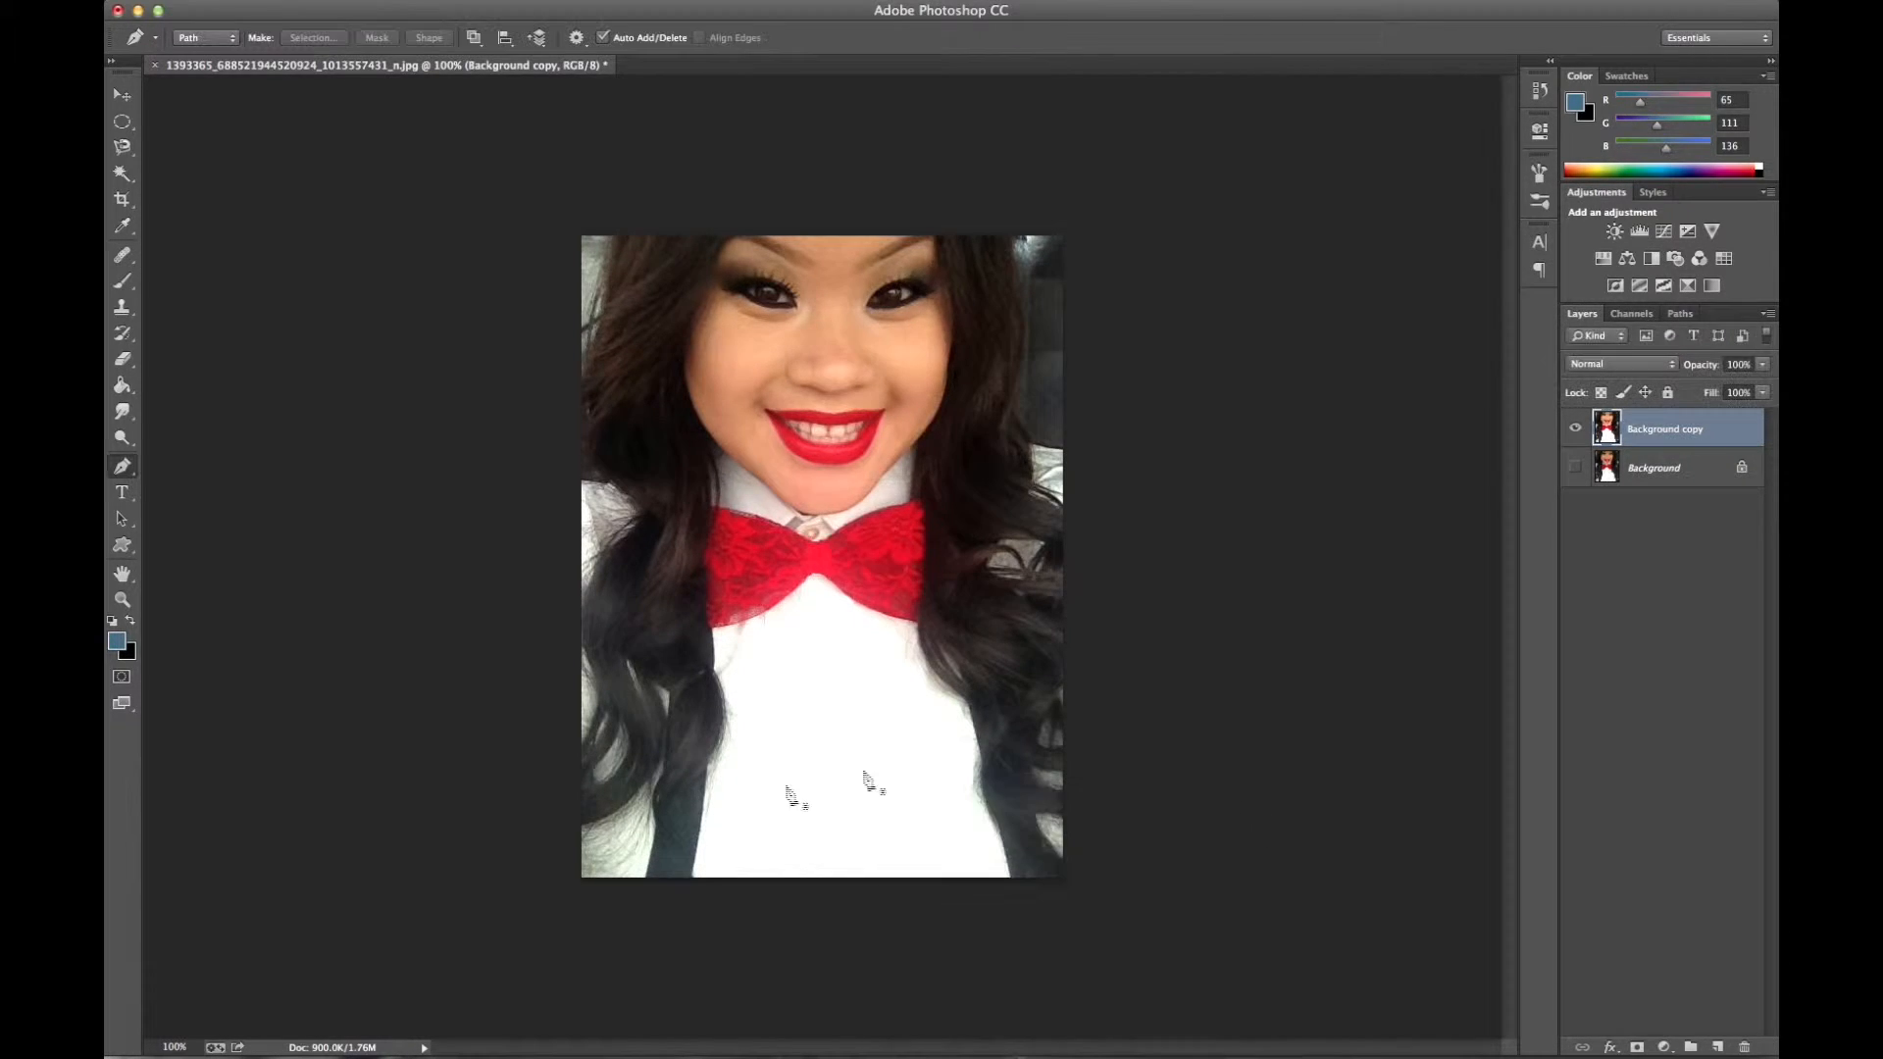
Trace a closed Pen path around the iris of the eye on the left side of the photo
click(174, 1047)
text(500)
key(Return)
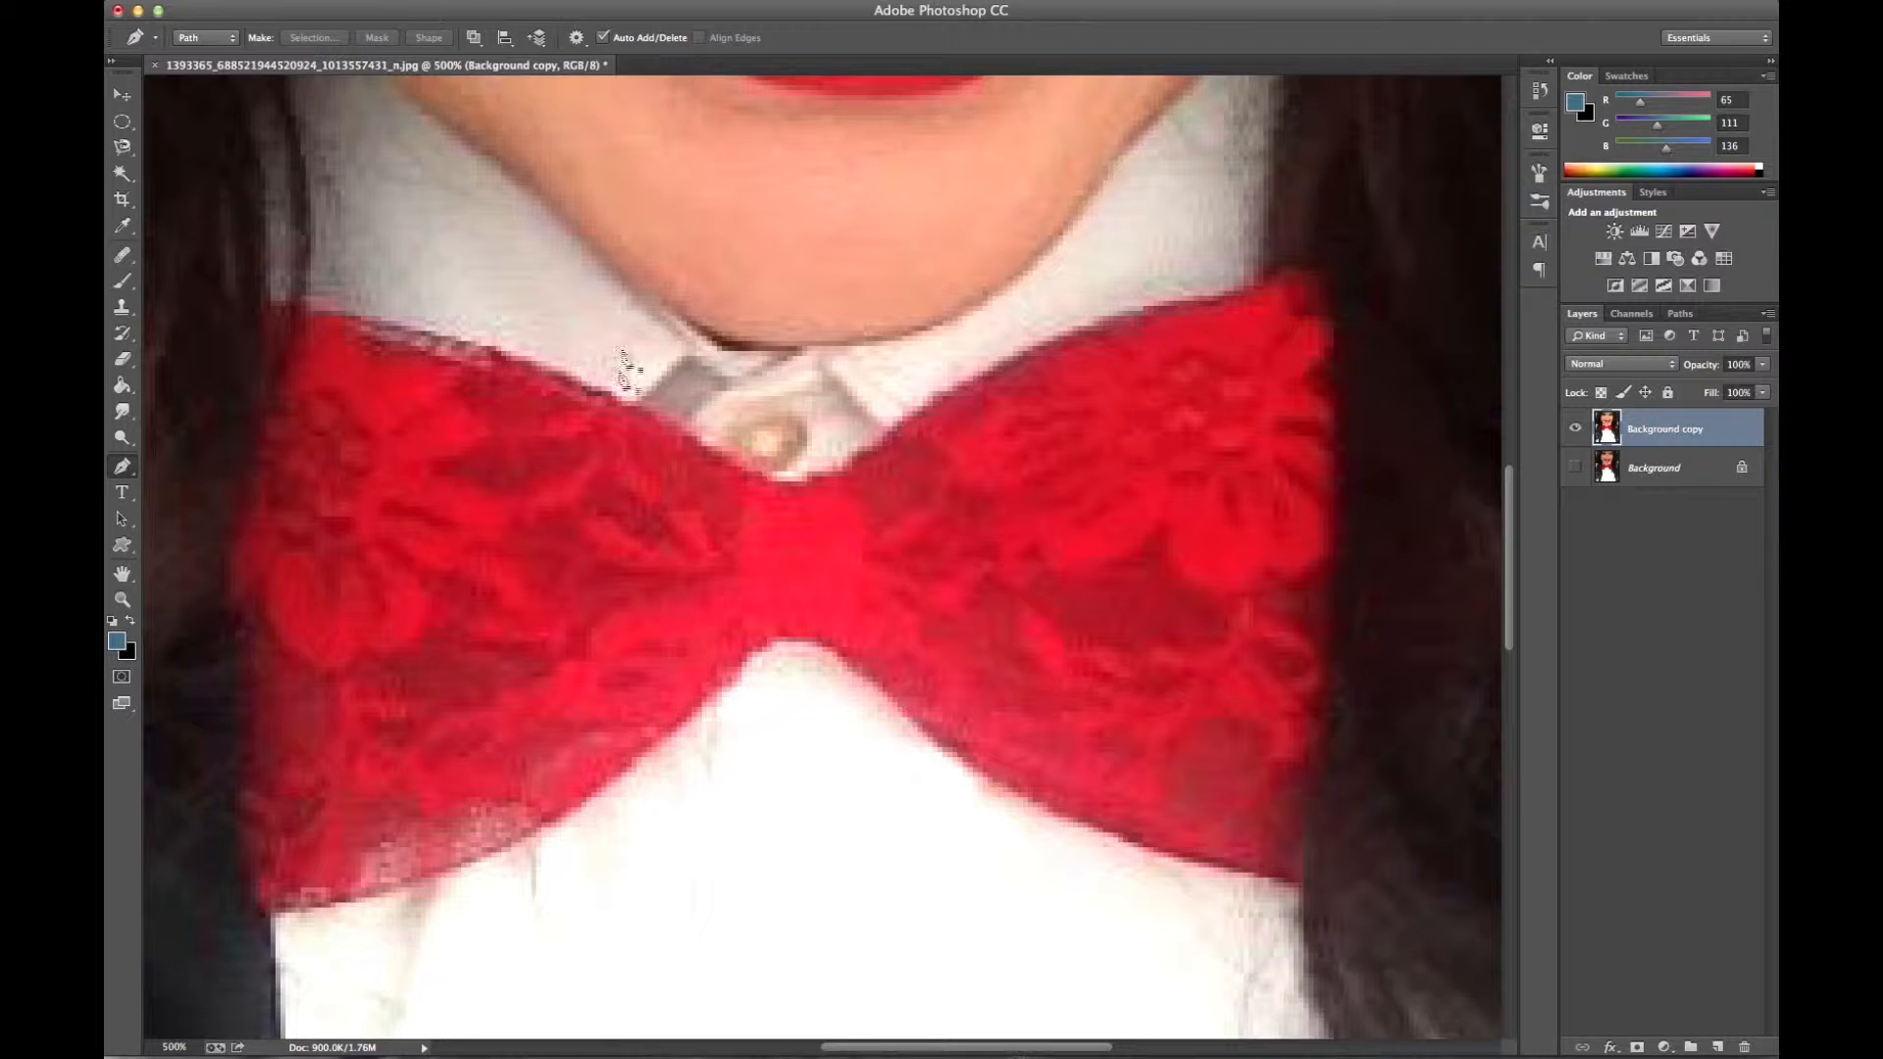
scroll(623, 369, up, 5)
scroll(628, 348, up, 10)
scroll(622, 353, down, 3)
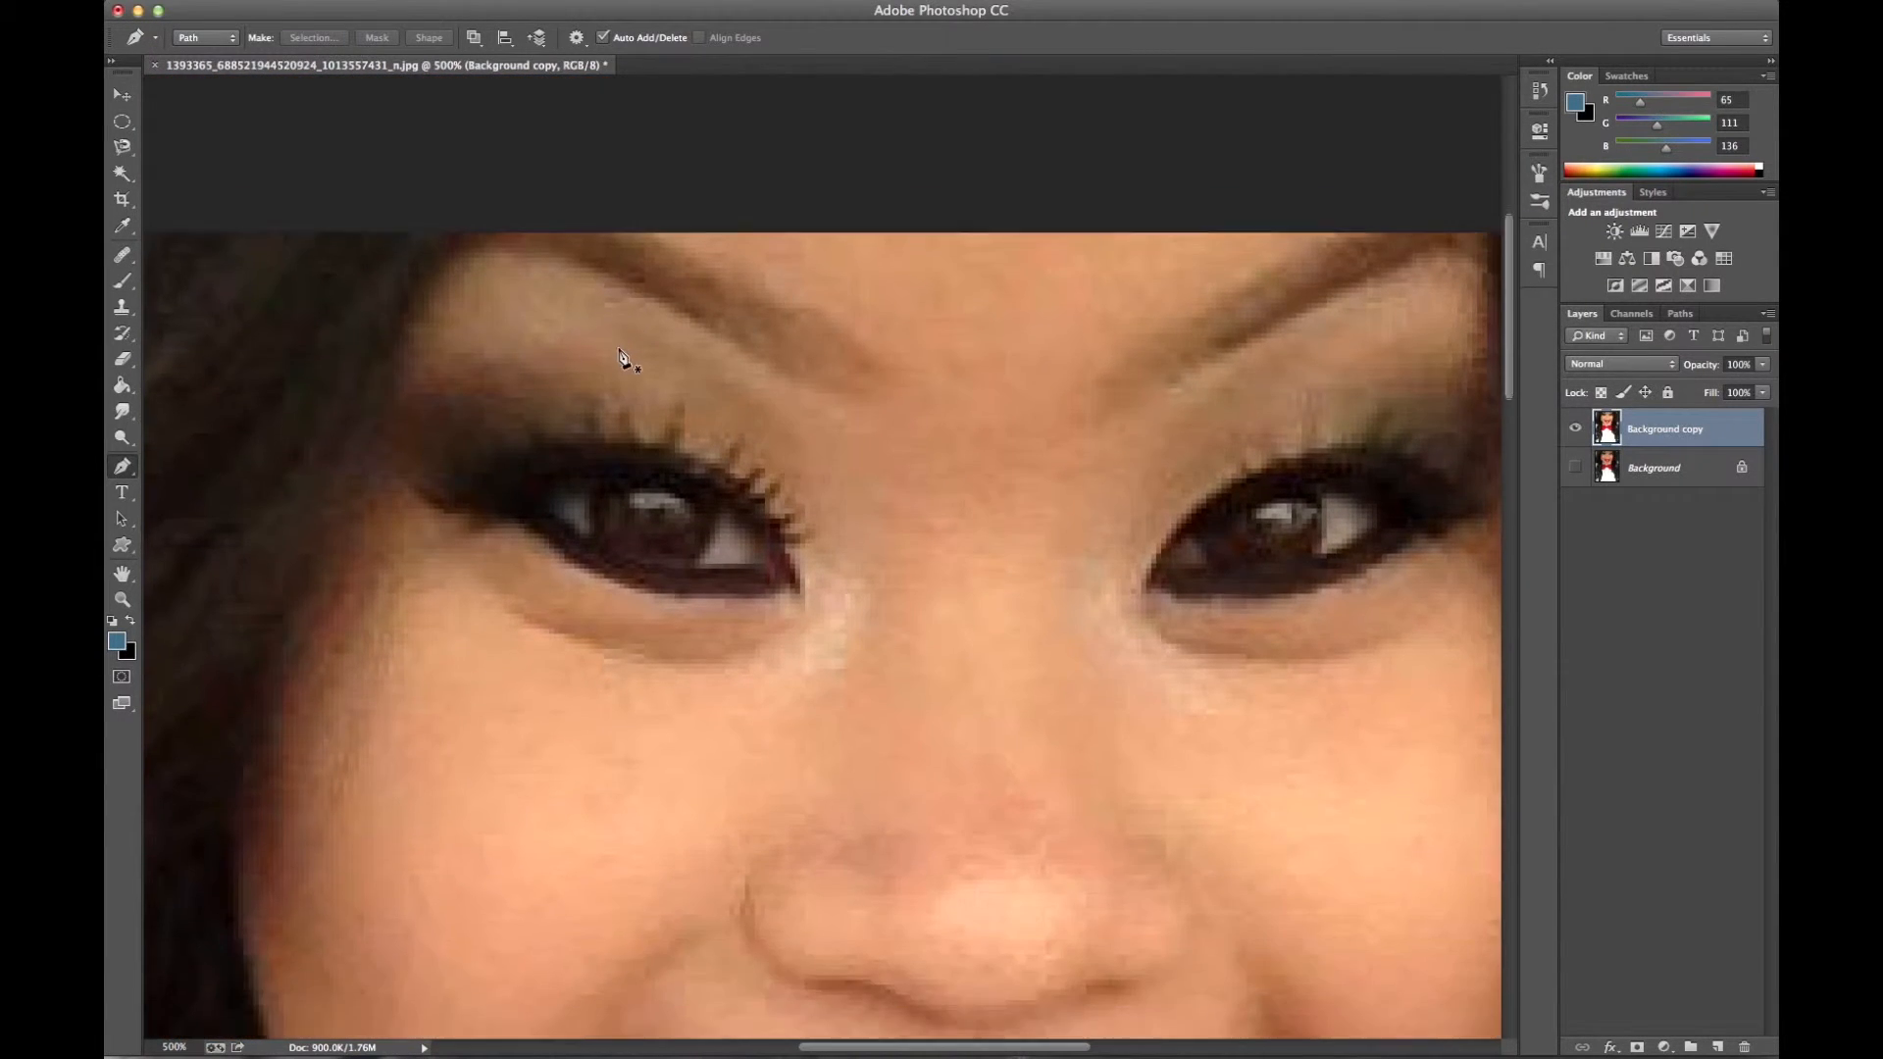
scroll(620, 355, left, 2)
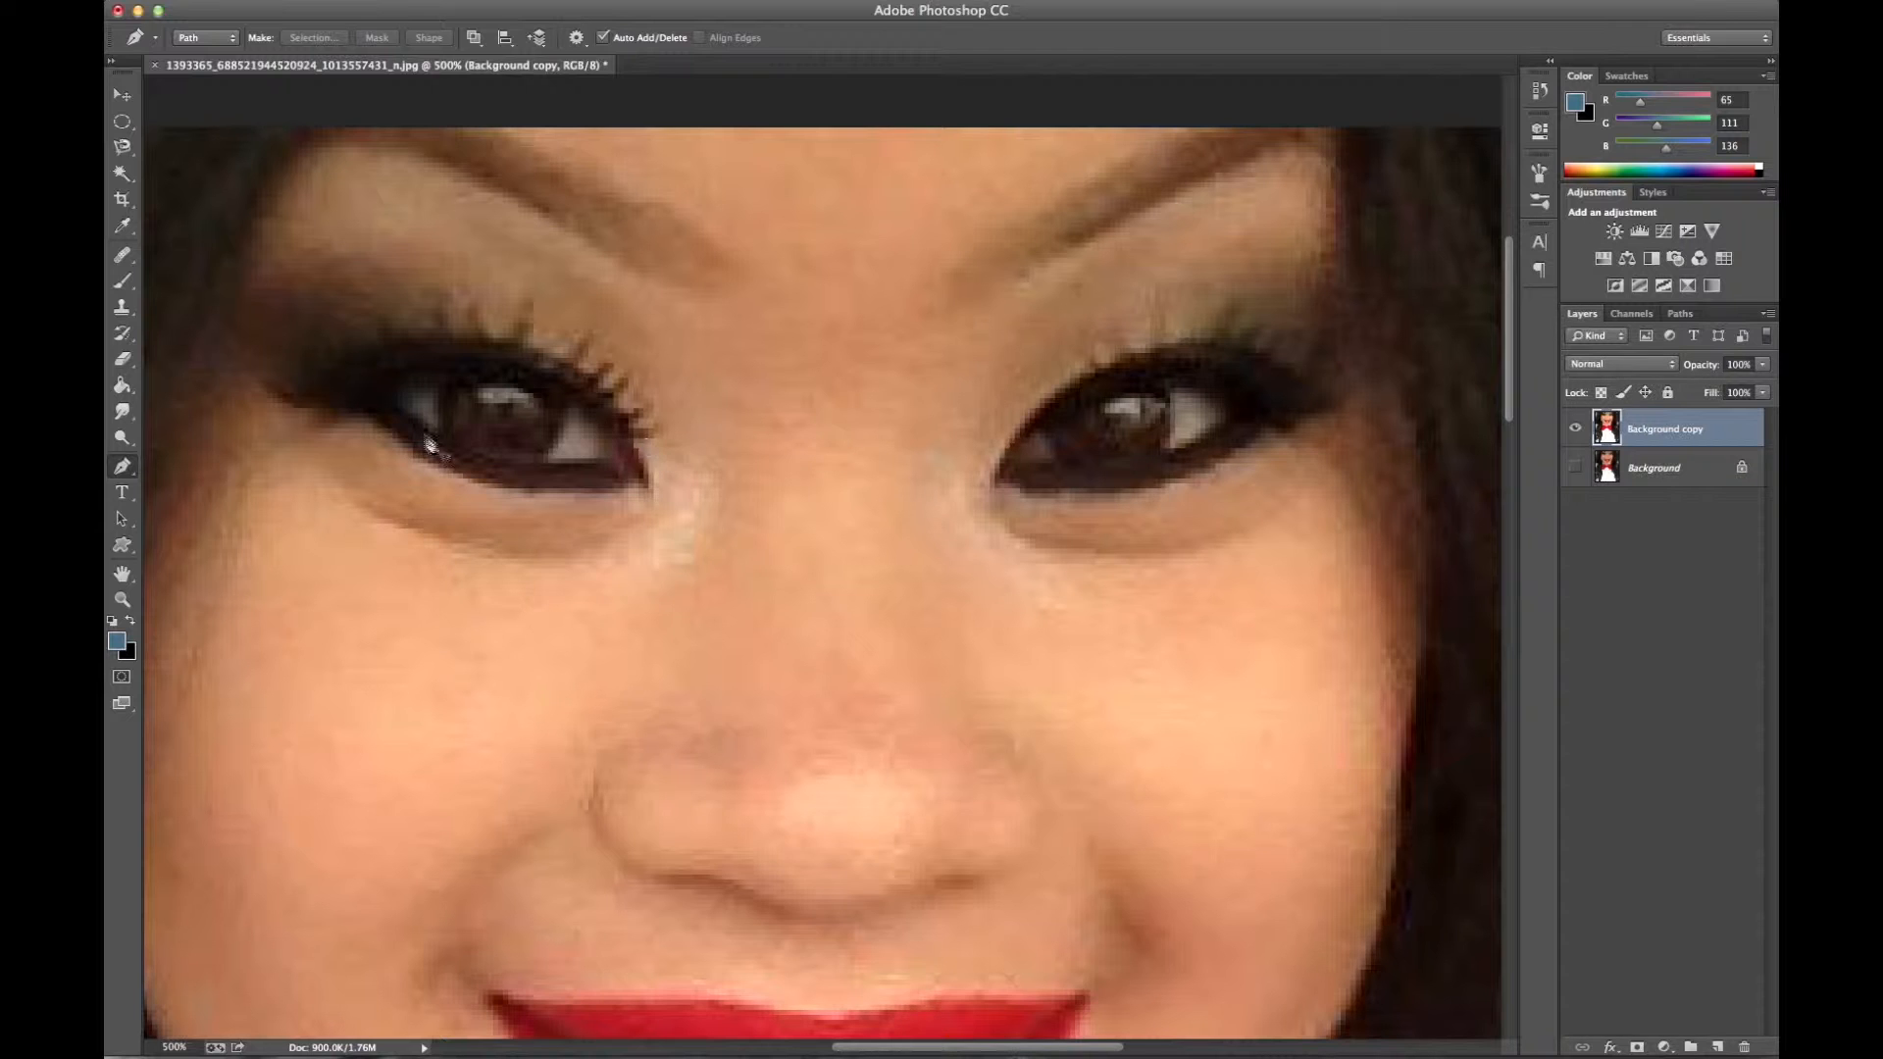
click(430, 436)
drag(440, 393, 453, 438)
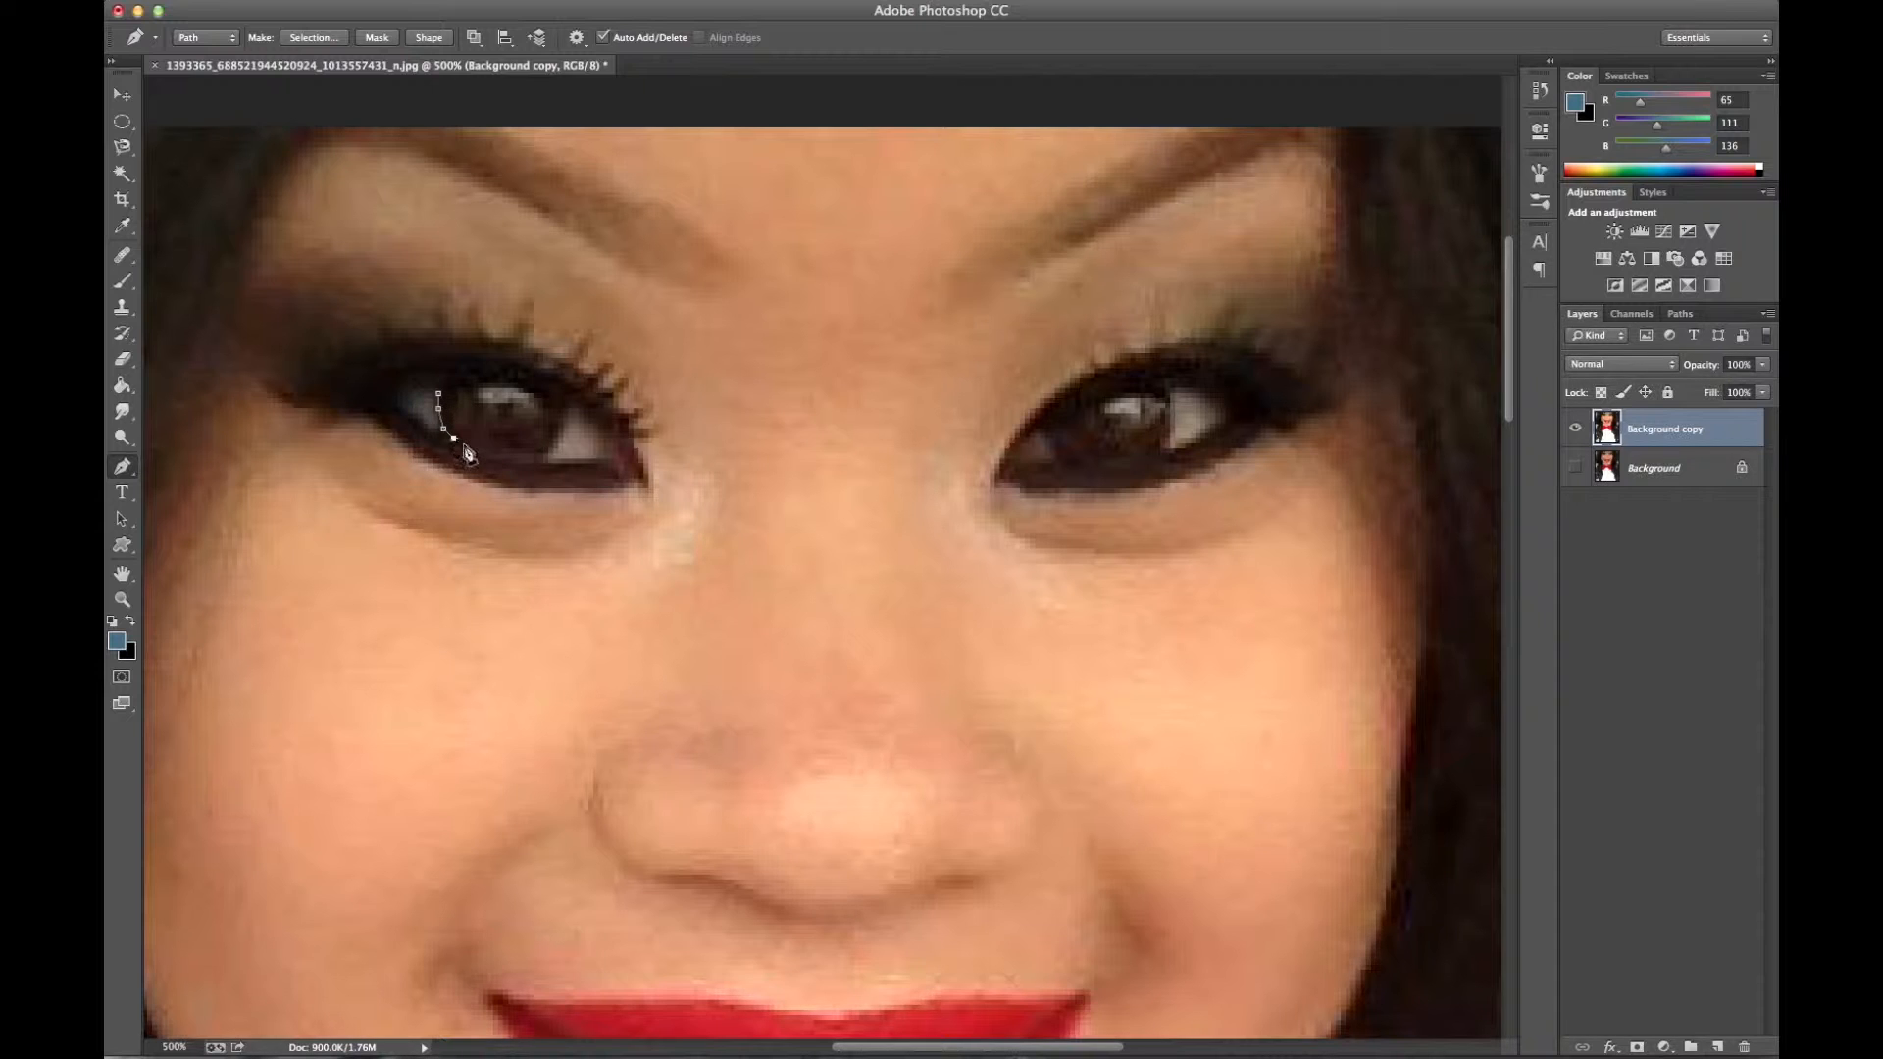
click(469, 445)
click(484, 449)
click(500, 454)
click(514, 453)
click(533, 453)
click(545, 458)
click(555, 448)
click(569, 404)
click(564, 392)
click(553, 383)
click(533, 367)
click(504, 358)
click(489, 358)
click(463, 364)
click(452, 368)
click(438, 392)
Convert the left iris path into a new anti-aliased selection with 0 pixels feather and copy it onto its own layer
key(super+Return)
click(321, 38)
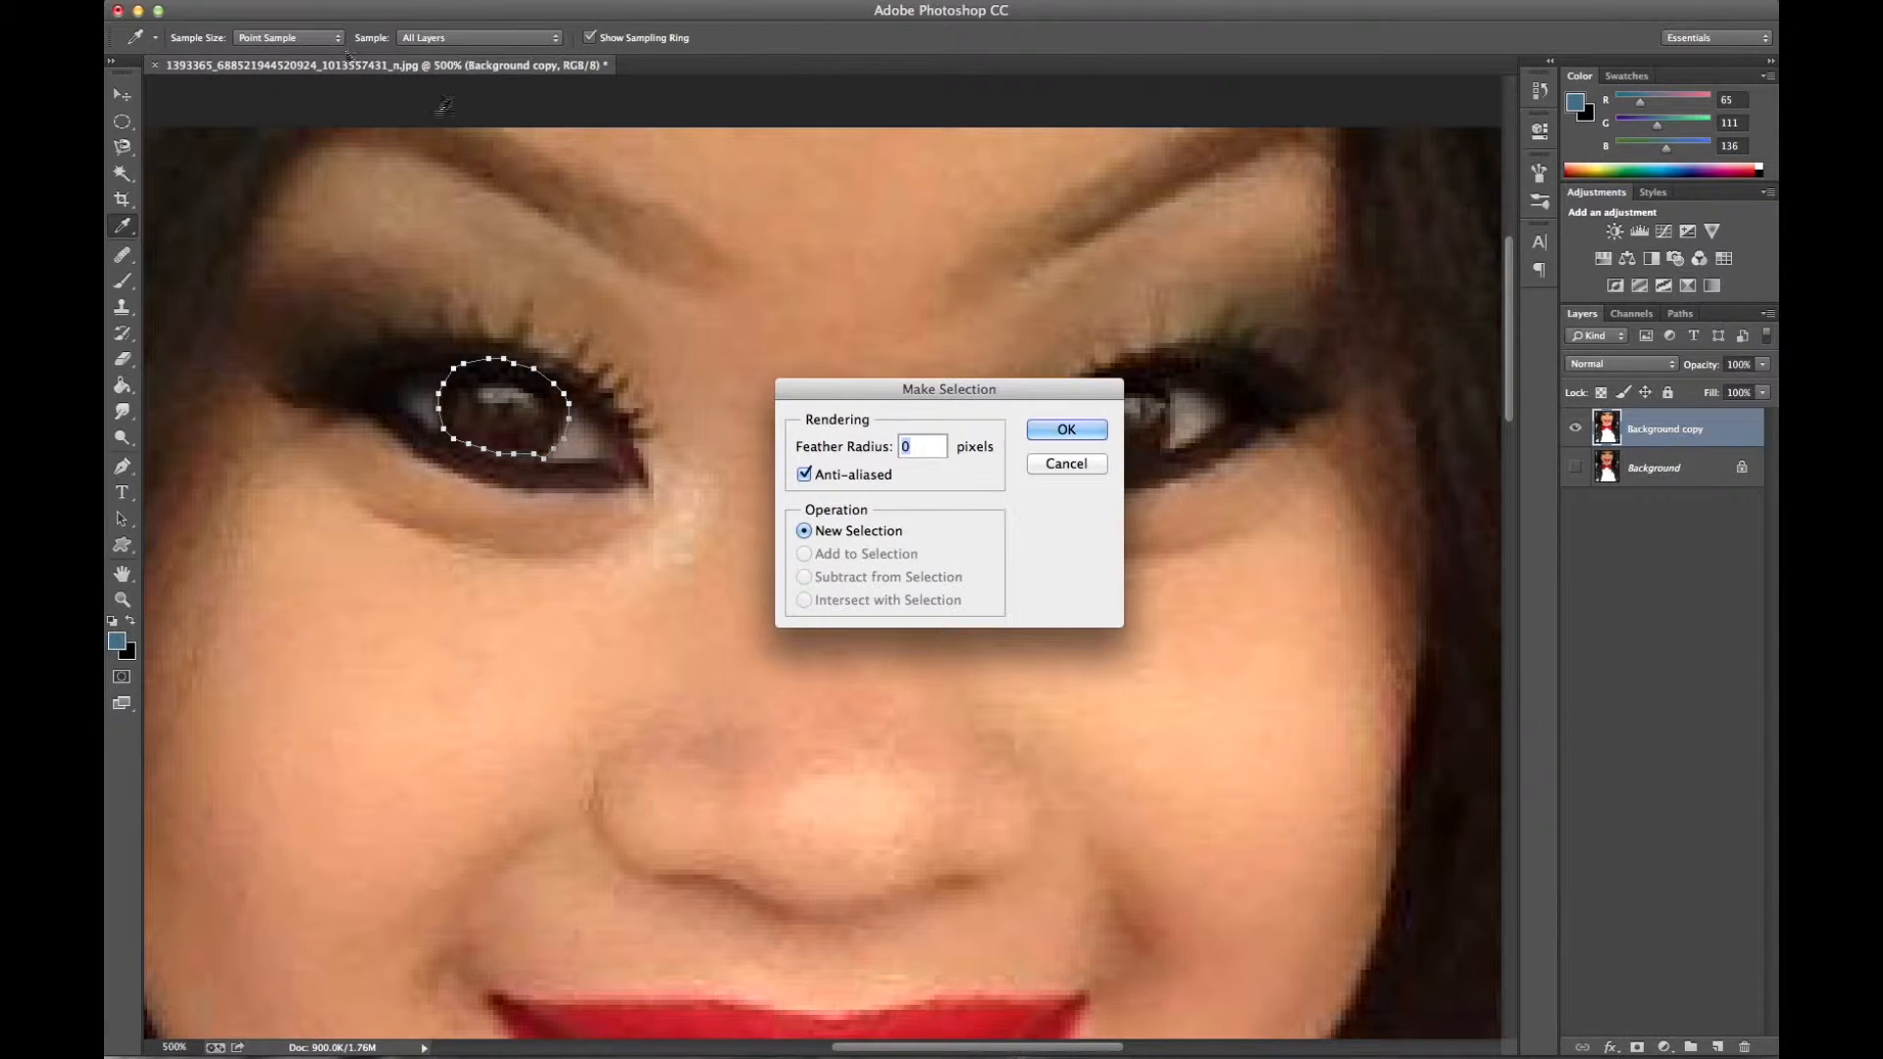
click(1079, 429)
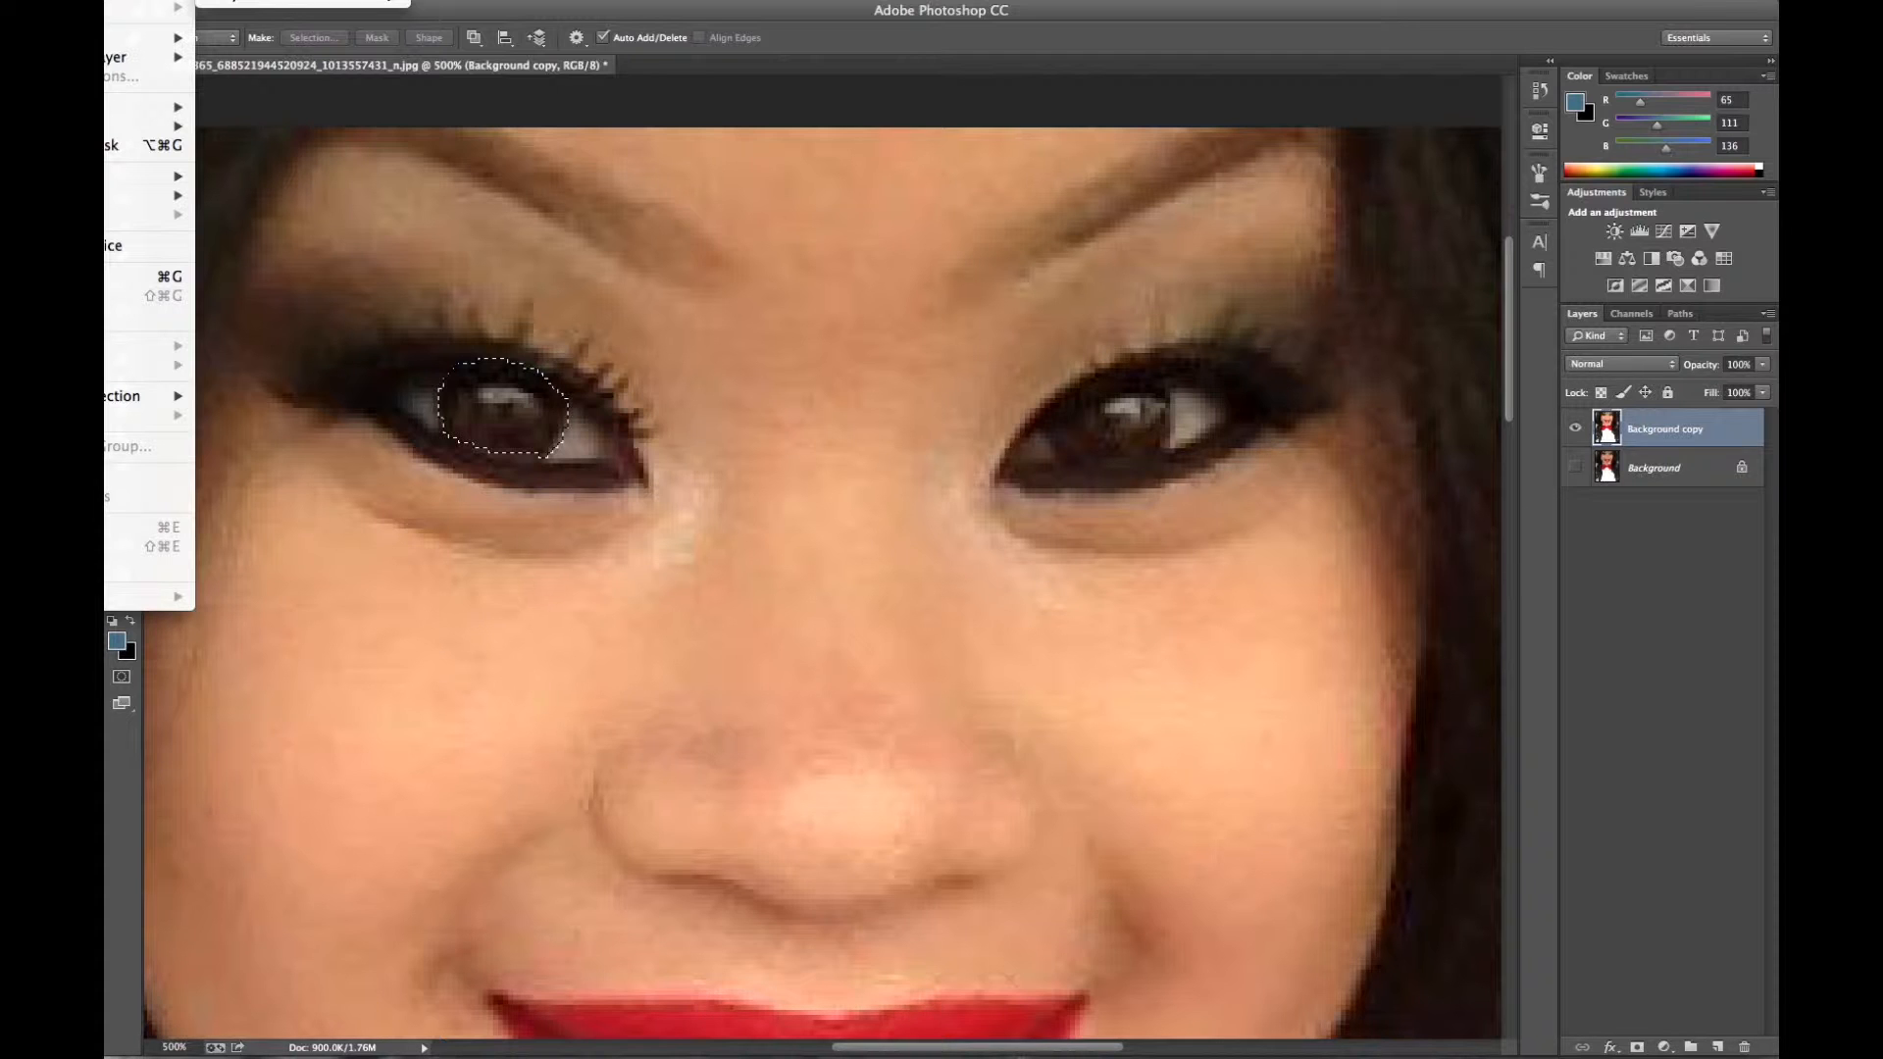
key(super+j)
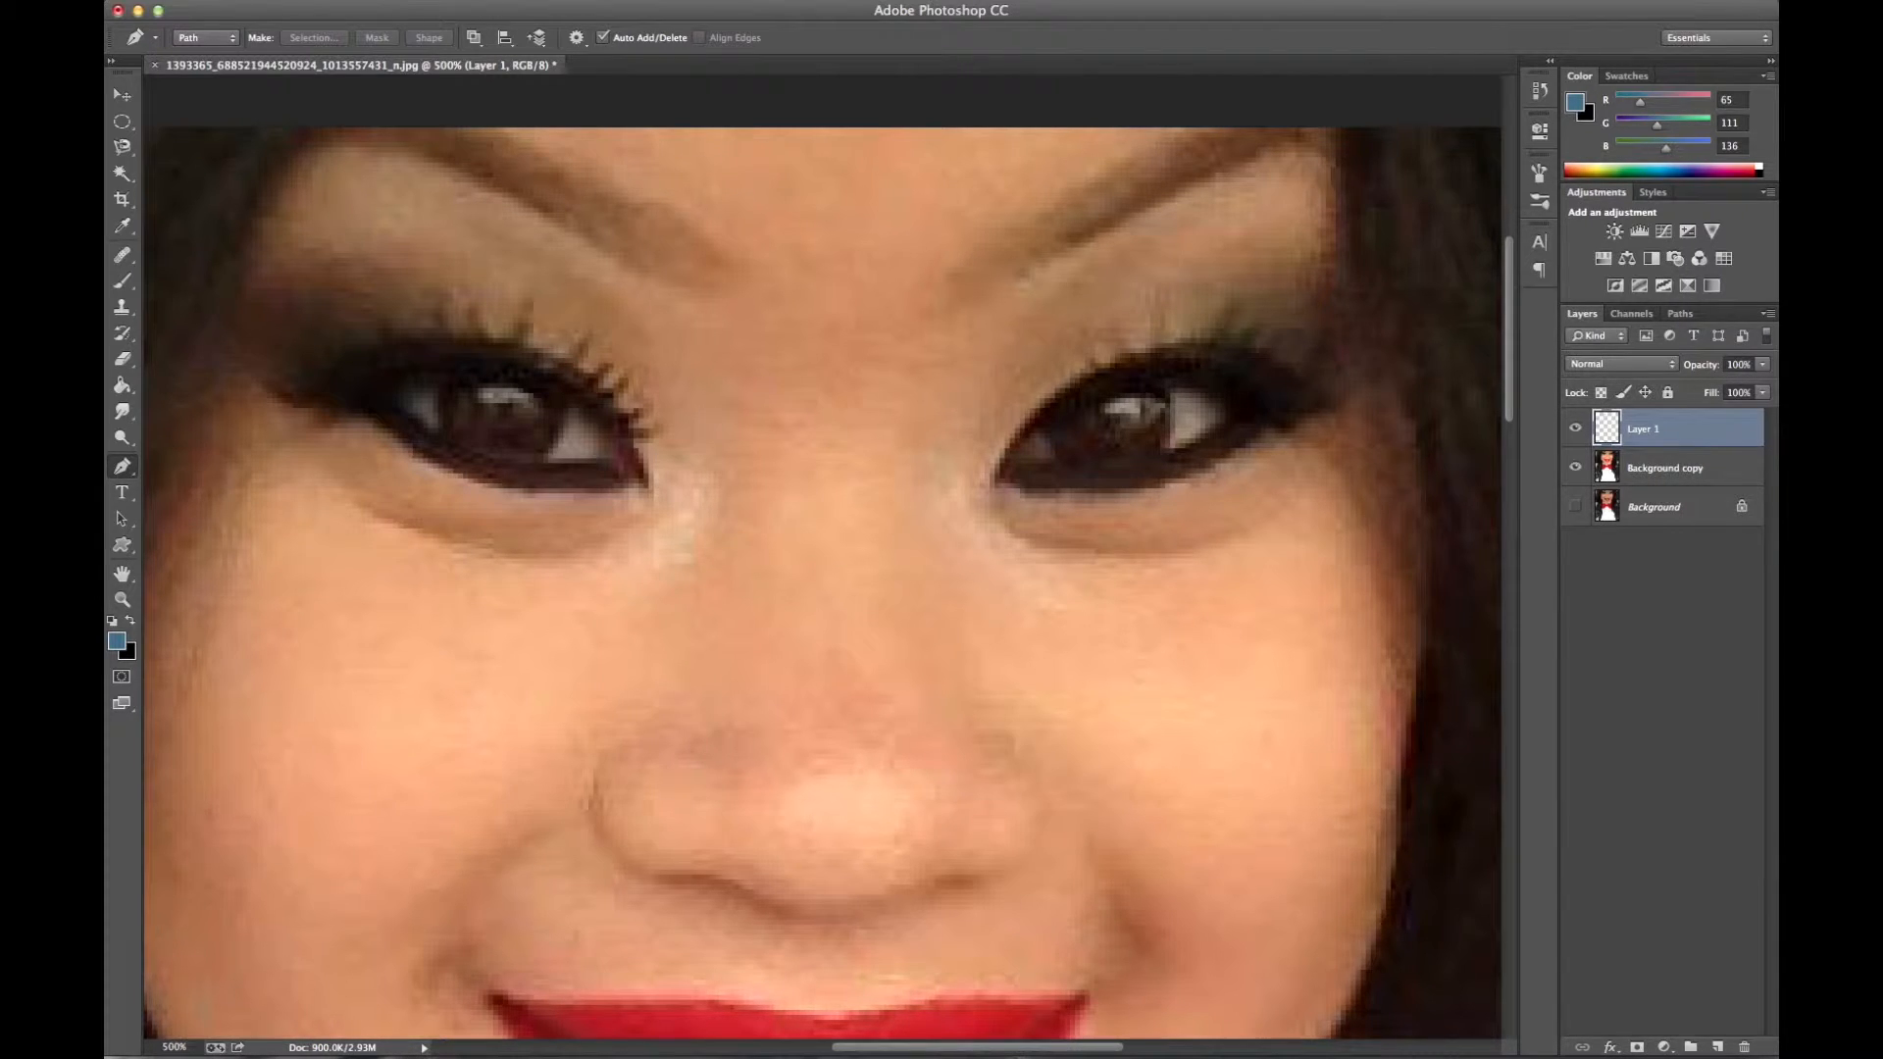
Colorize the left iris layer blue with Hue/Saturation, using hue 200, saturation 48 and lightness -8
click(177, 19)
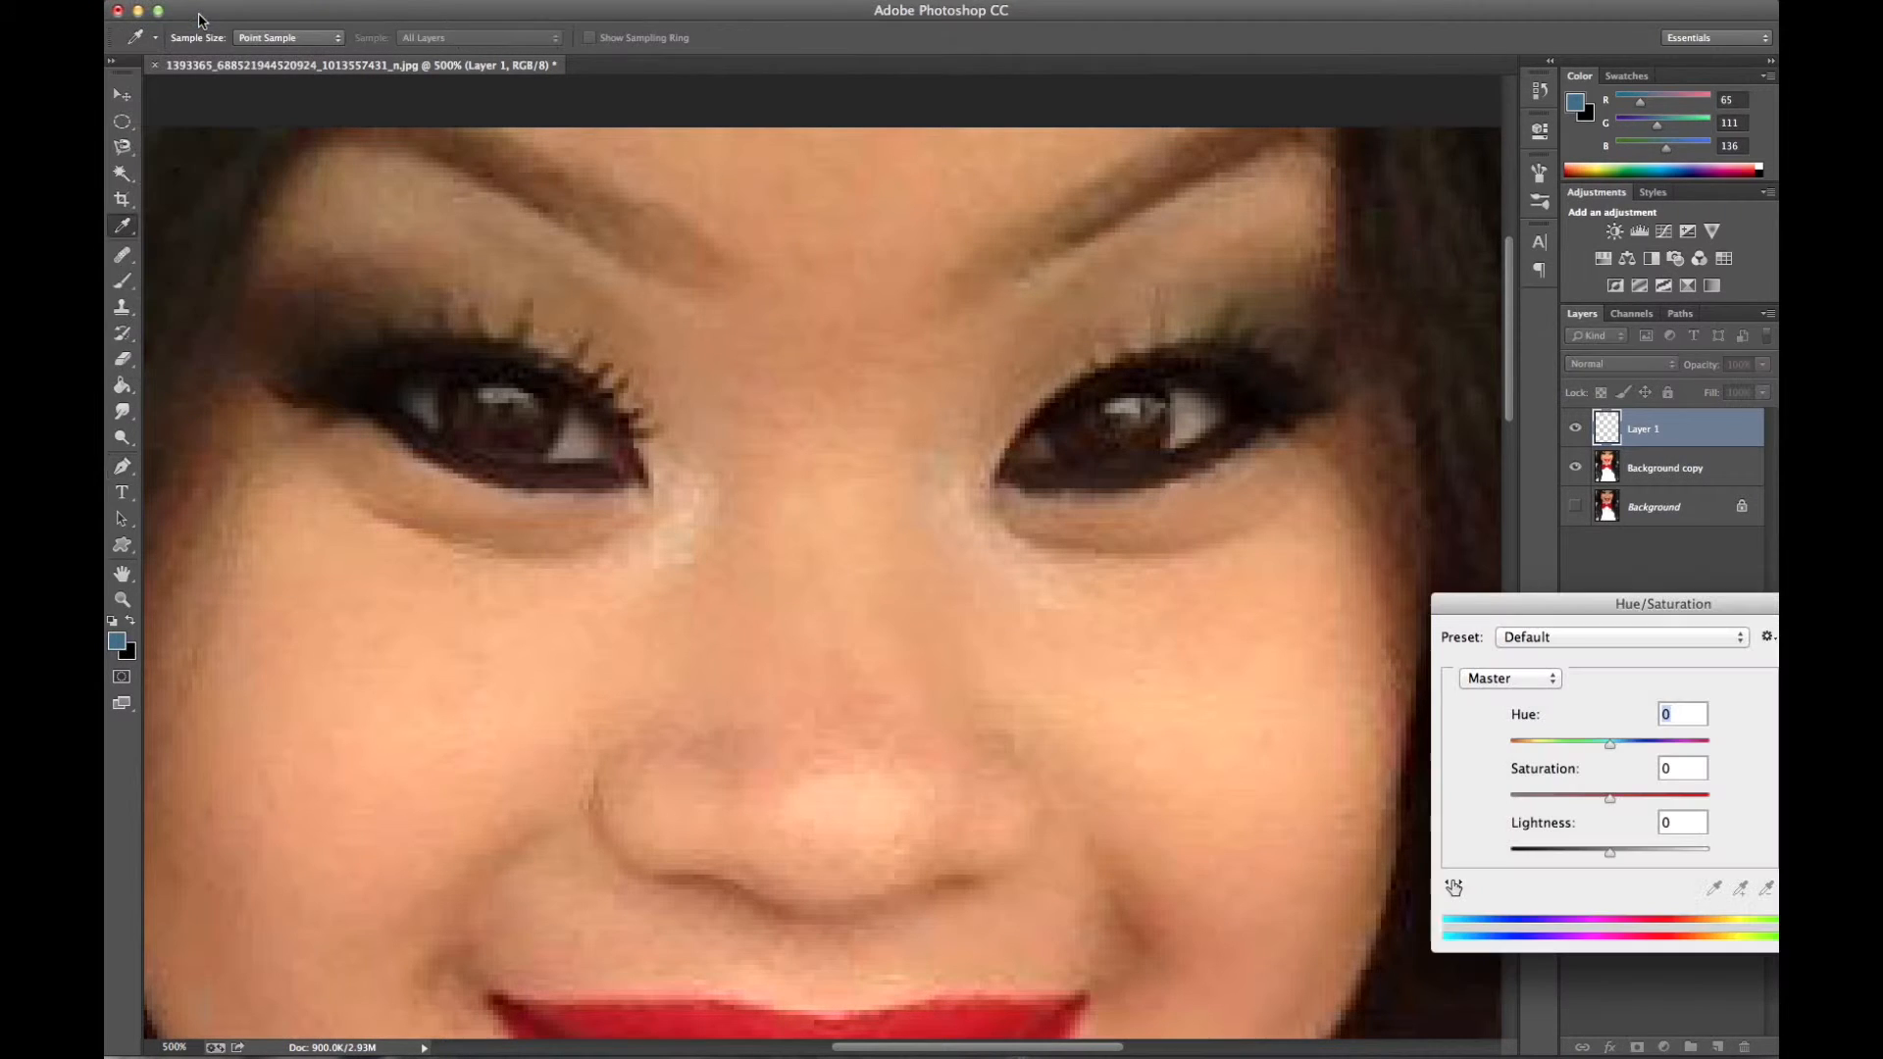
drag(1655, 610, 843, 623)
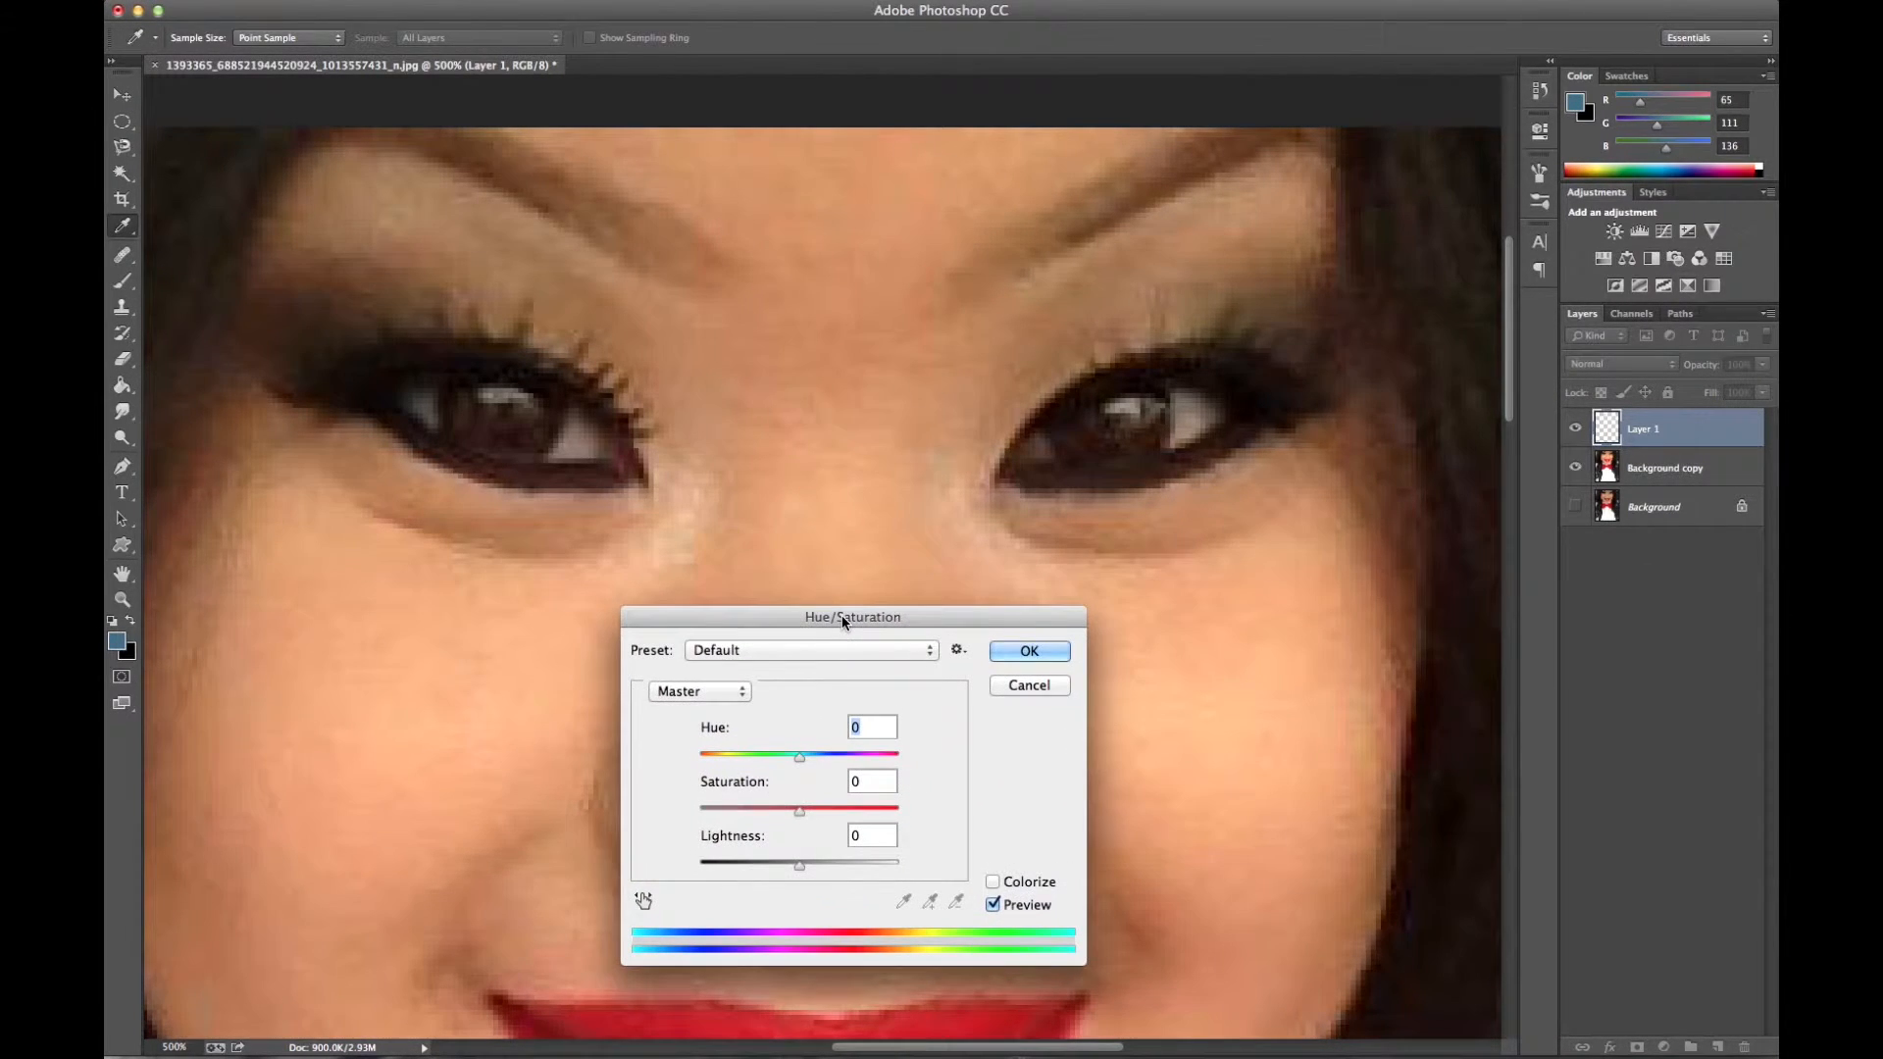
click(994, 882)
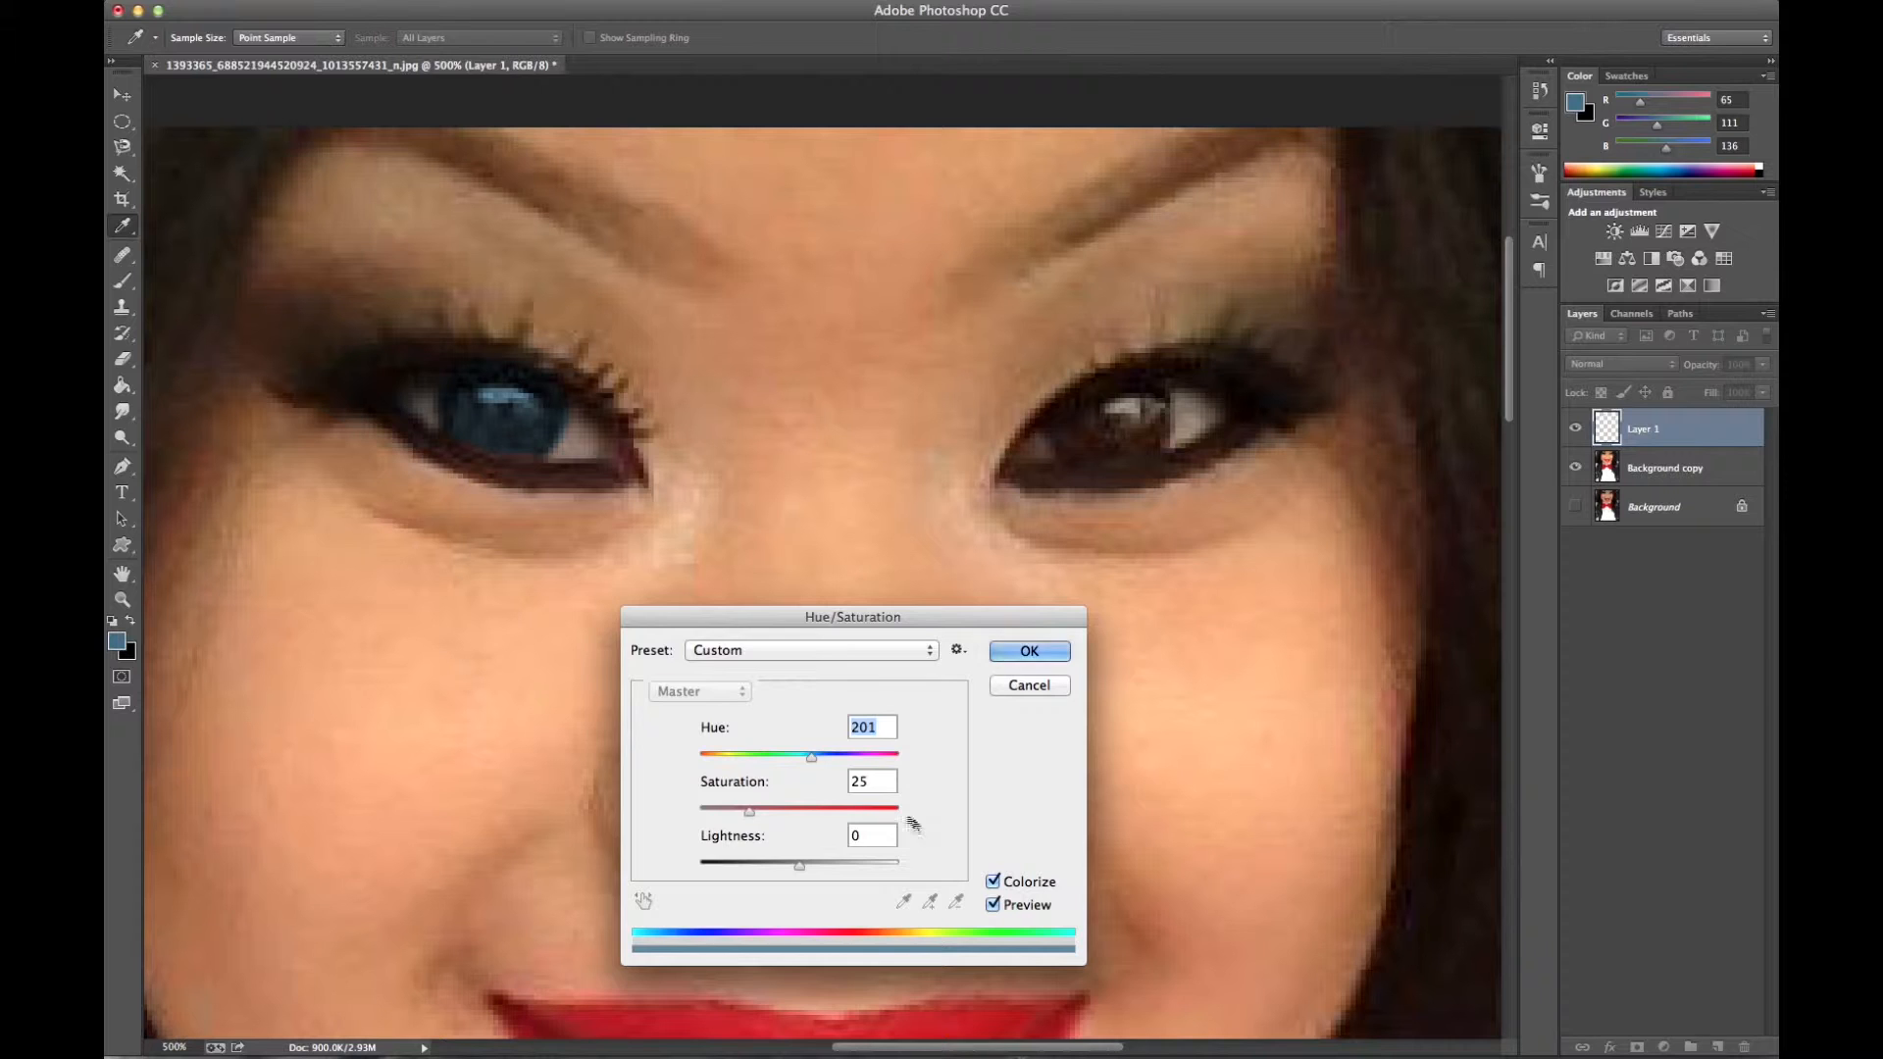
mouse_move(811, 761)
mouse_down()
mouse_move(848, 764)
mouse_move(814, 764)
mouse_up()
mouse_move(813, 766)
mouse_down()
mouse_move(790, 766)
mouse_move(829, 766)
mouse_move(812, 766)
mouse_up()
click(750, 814)
drag(753, 817, 797, 819)
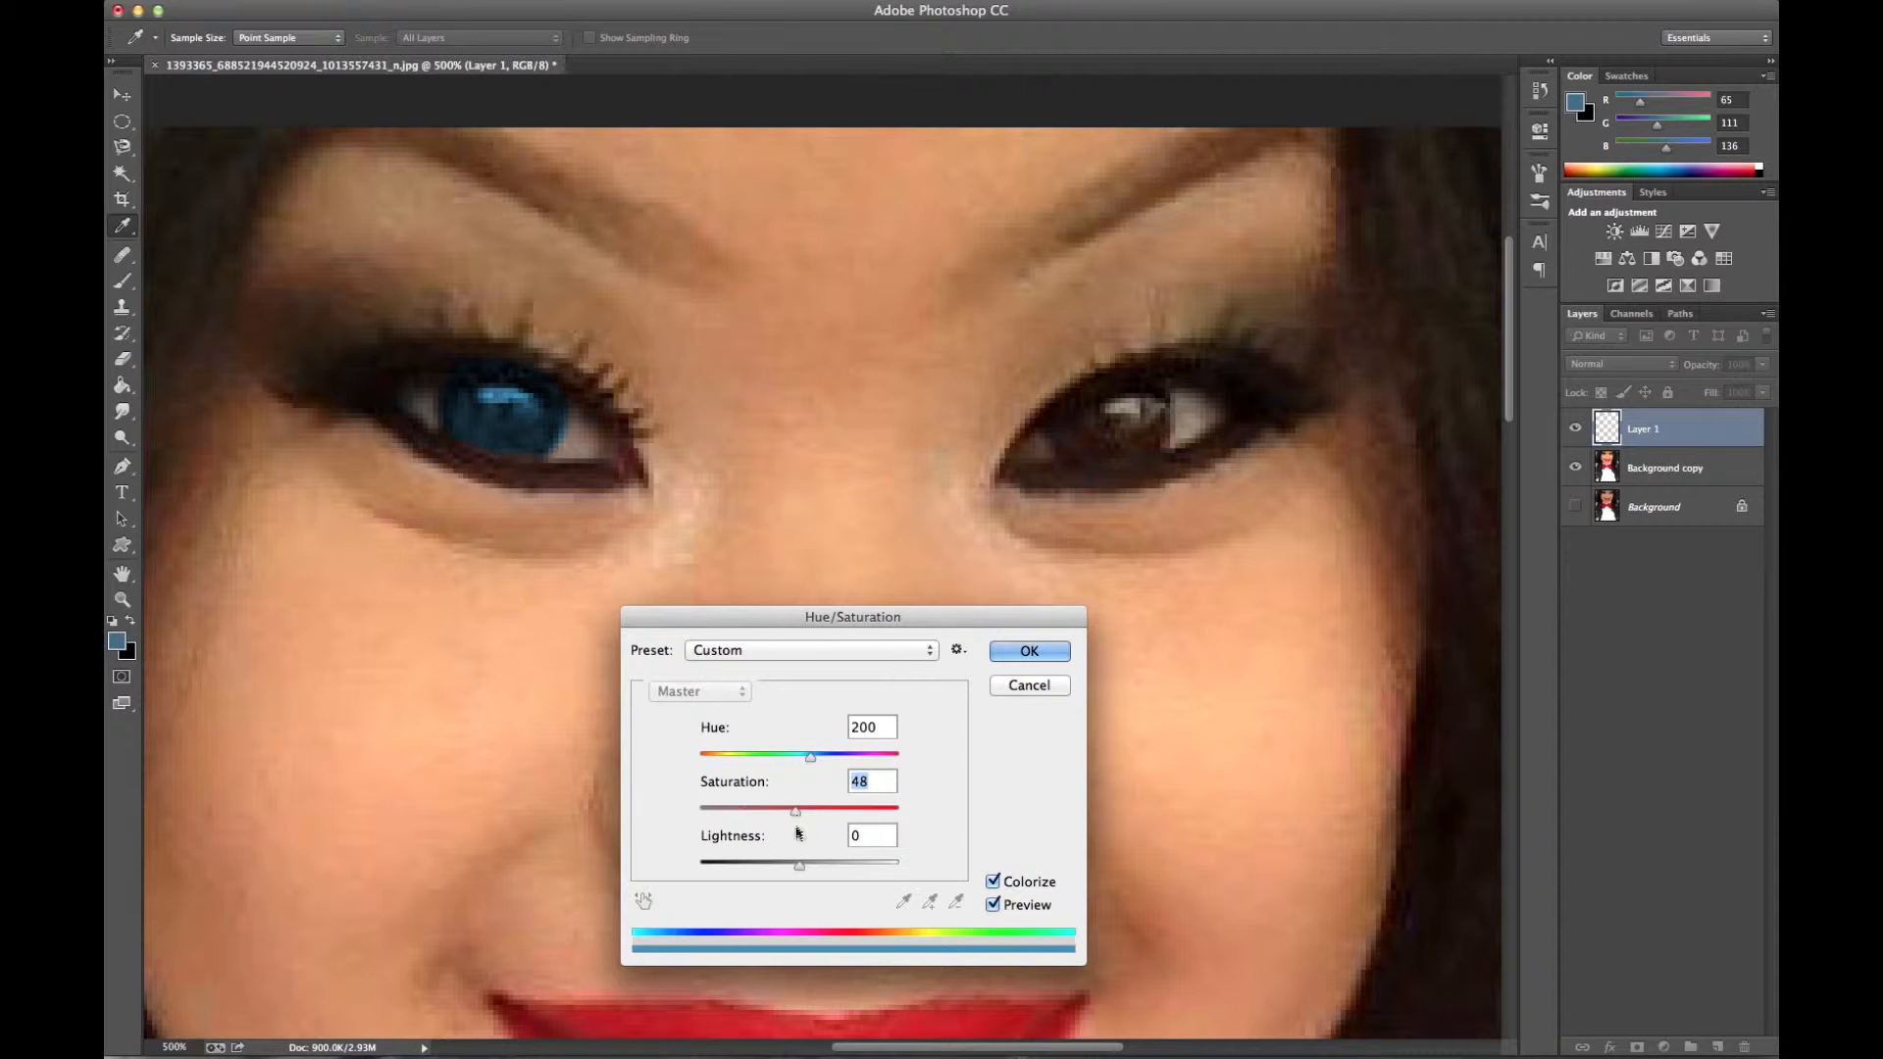
click(799, 868)
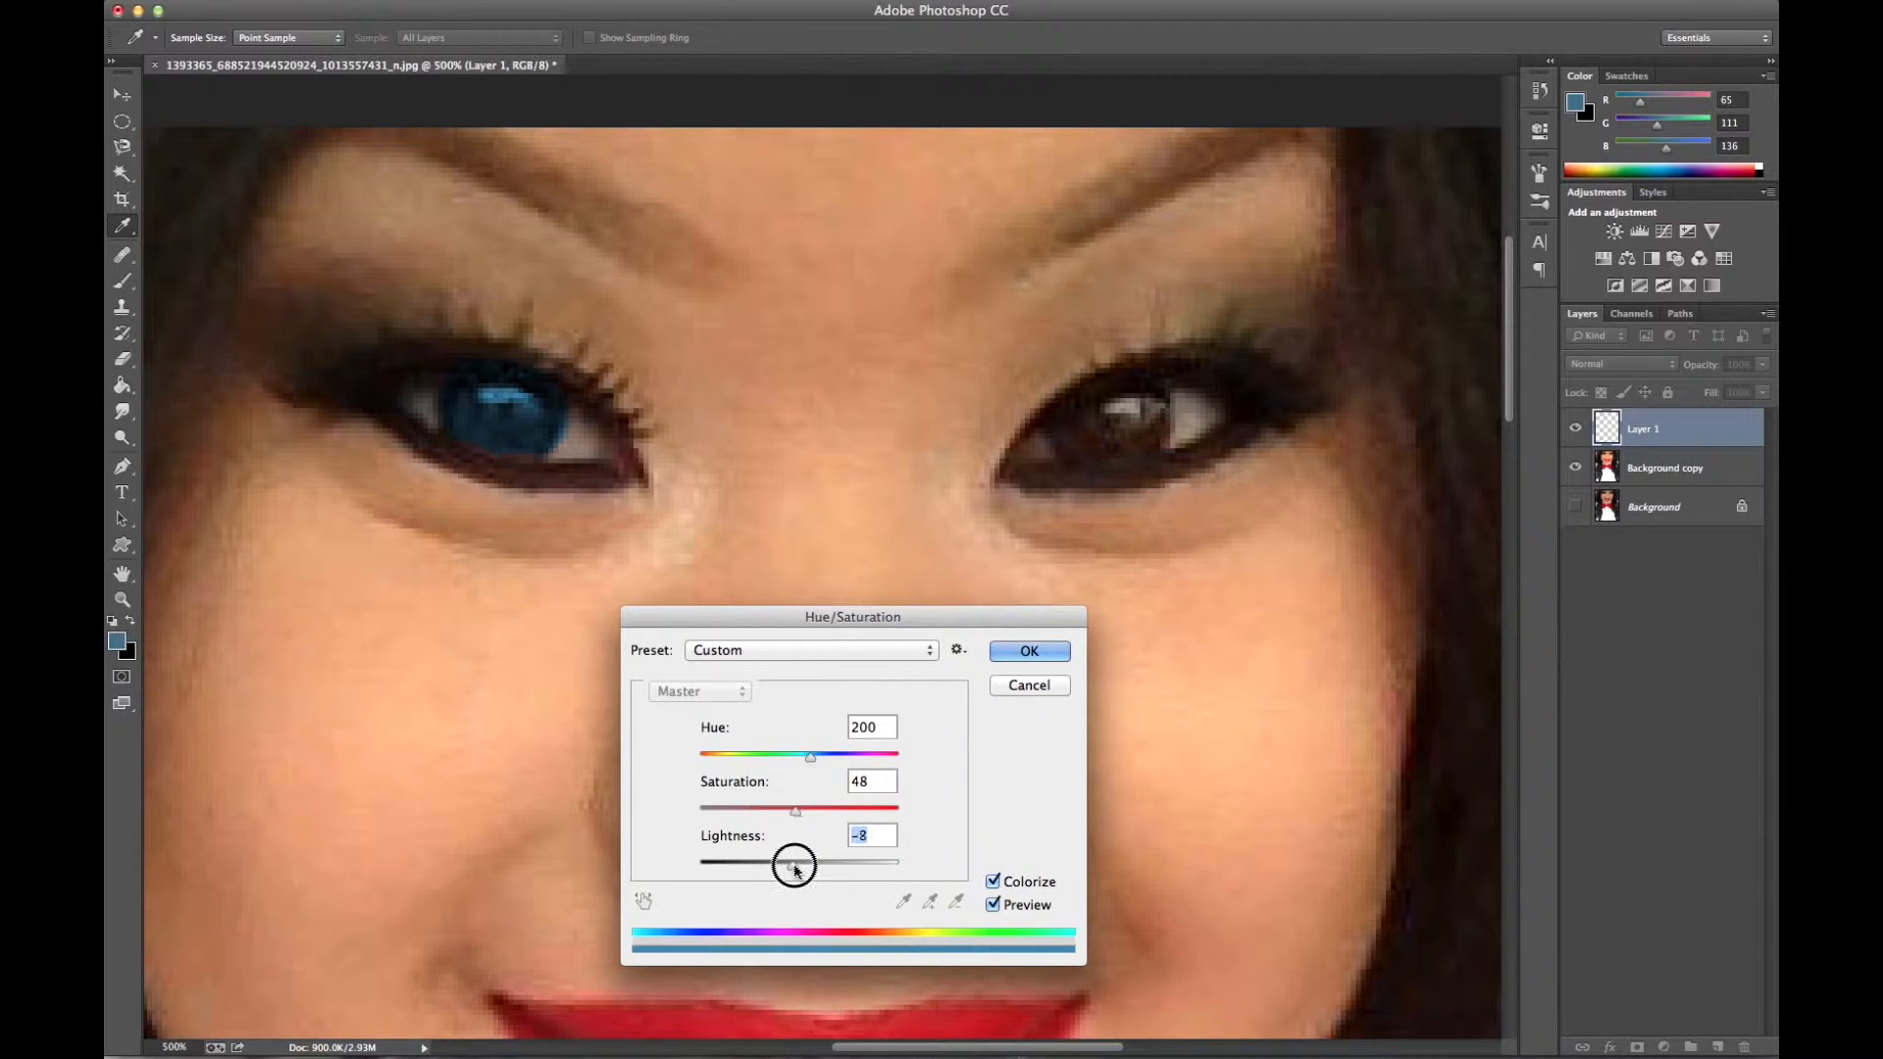
drag(799, 868, 792, 869)
click(1032, 651)
key(p)
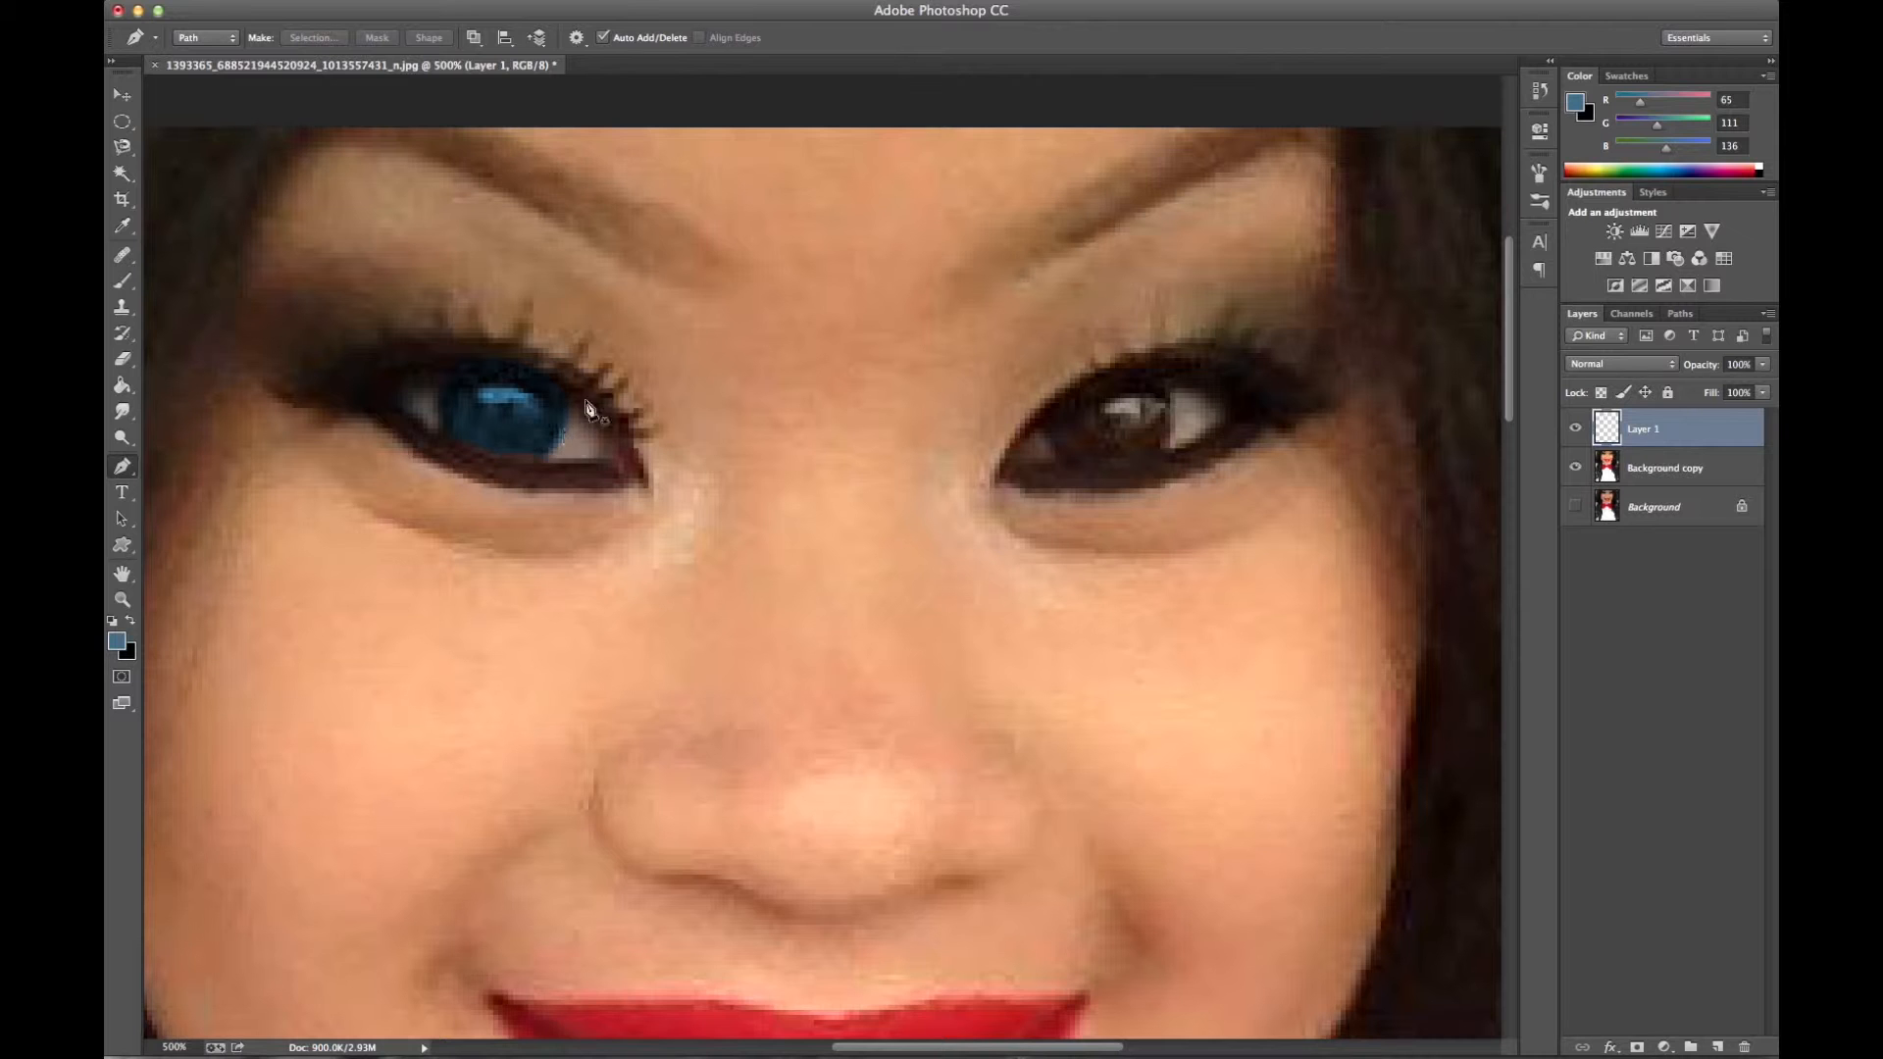
Erase the stray blue edges around the left iris on its layer with the size 10 Eraser
click(123, 359)
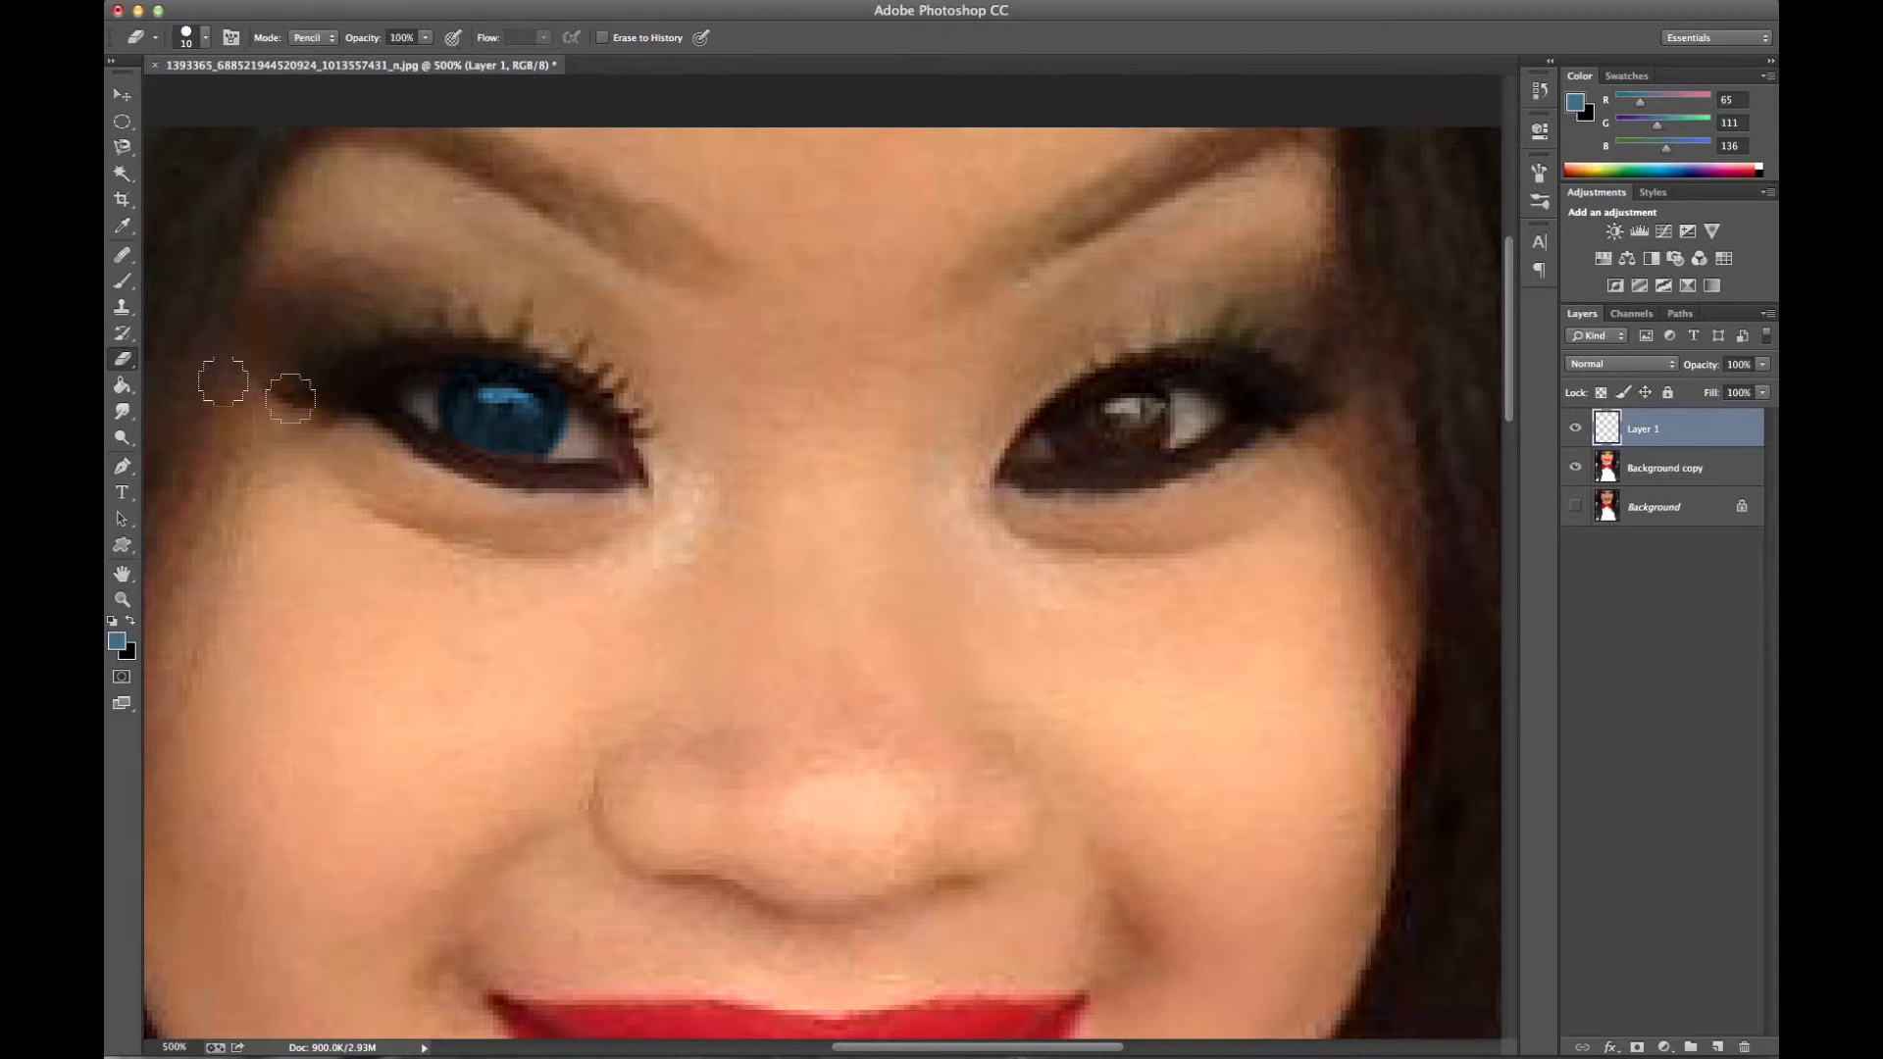
mouse_move(574, 471)
mouse_down()
mouse_move(578, 357)
mouse_move(450, 330)
mouse_move(406, 381)
mouse_move(407, 432)
mouse_move(487, 496)
mouse_up()
click(599, 482)
click(600, 482)
mouse_move(604, 410)
mouse_down()
mouse_move(580, 450)
mouse_move(600, 414)
mouse_move(616, 451)
mouse_move(609, 425)
mouse_move(589, 437)
mouse_move(594, 415)
mouse_up()
On the Background copy layer, trace a closed Pen path around the iris of the eye on the right side of the photo
click(1687, 472)
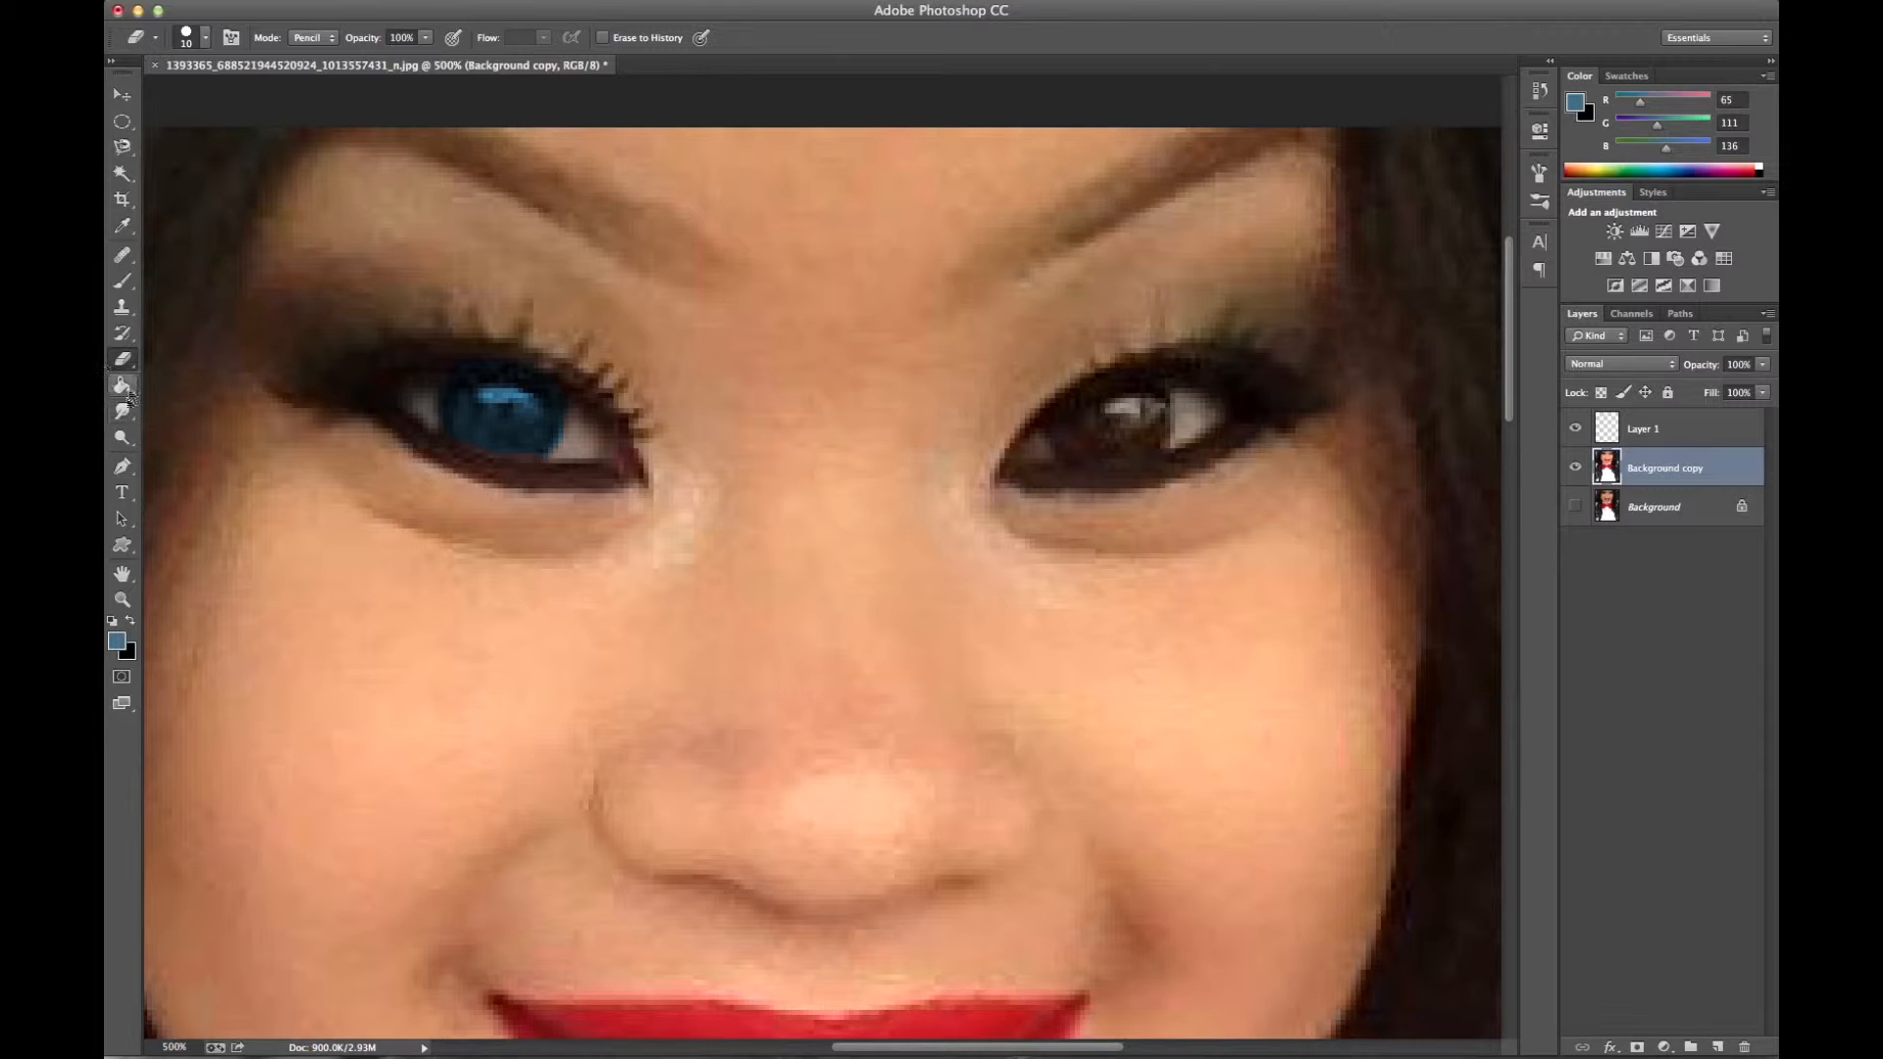
click(132, 472)
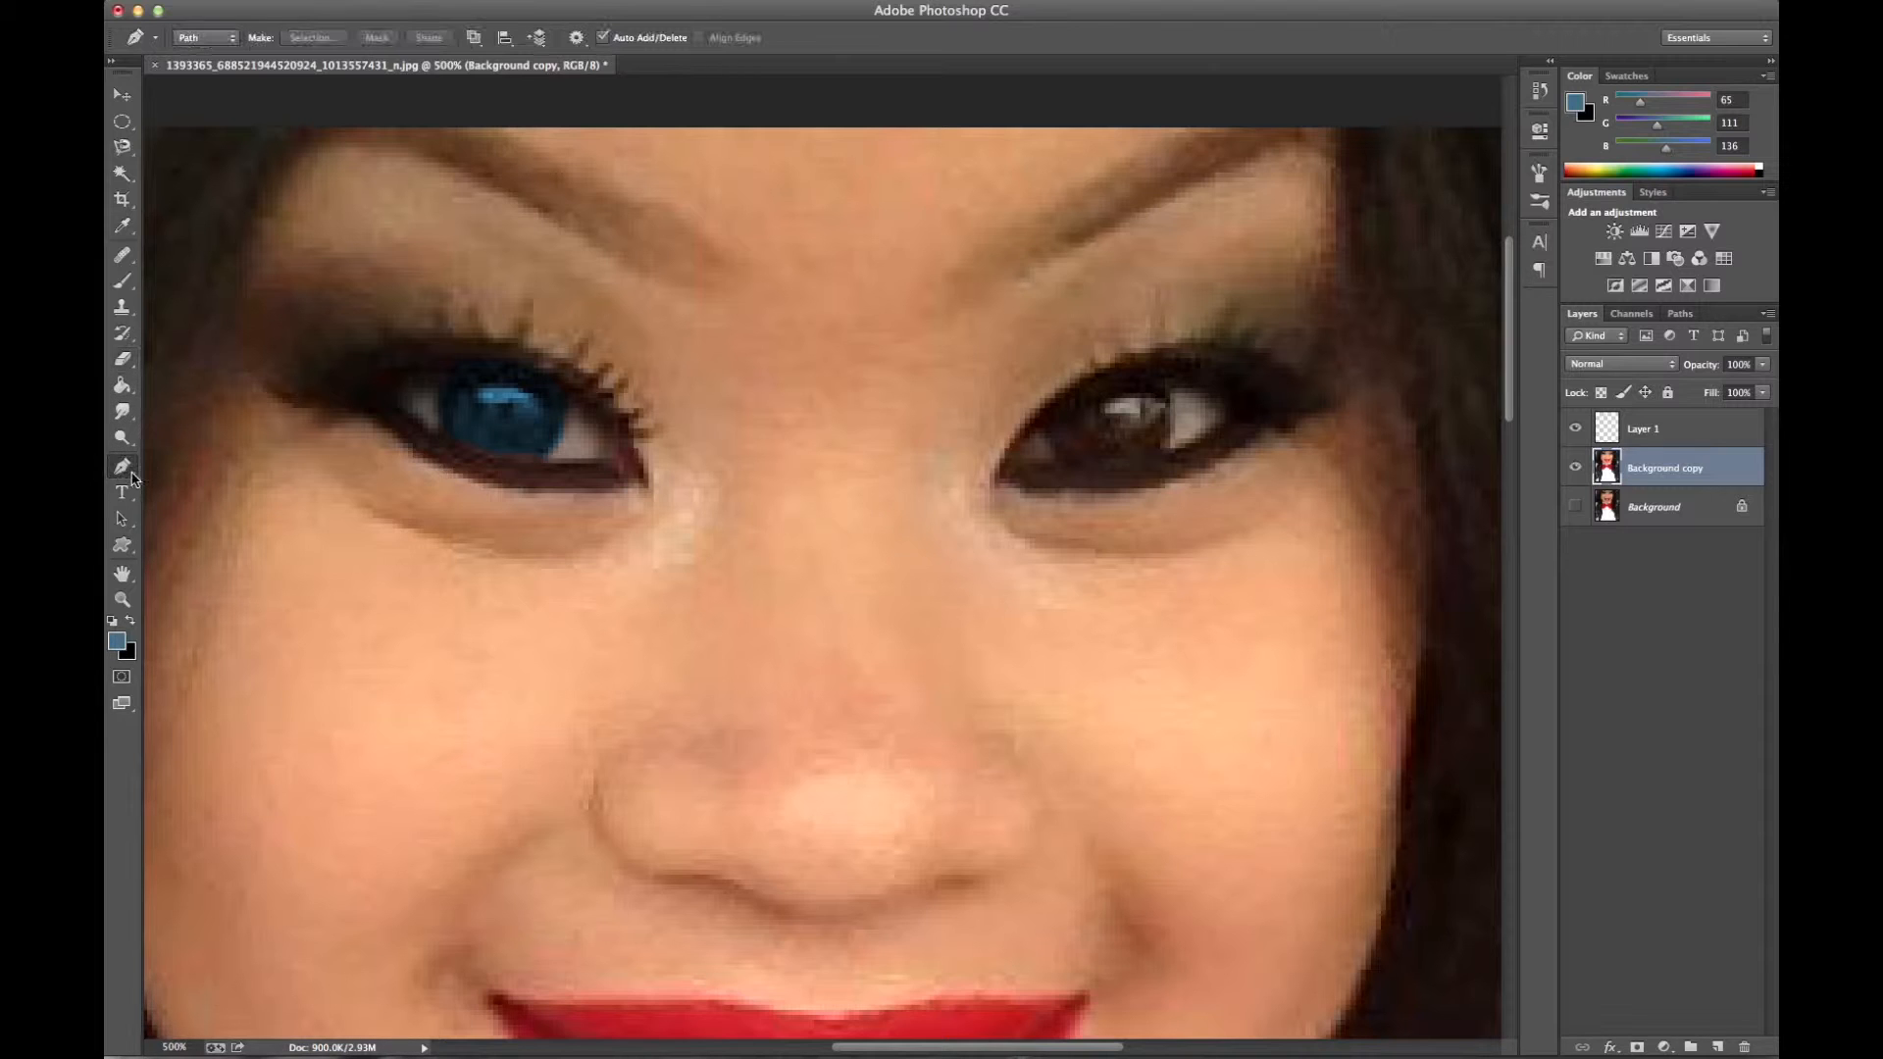
click(1045, 438)
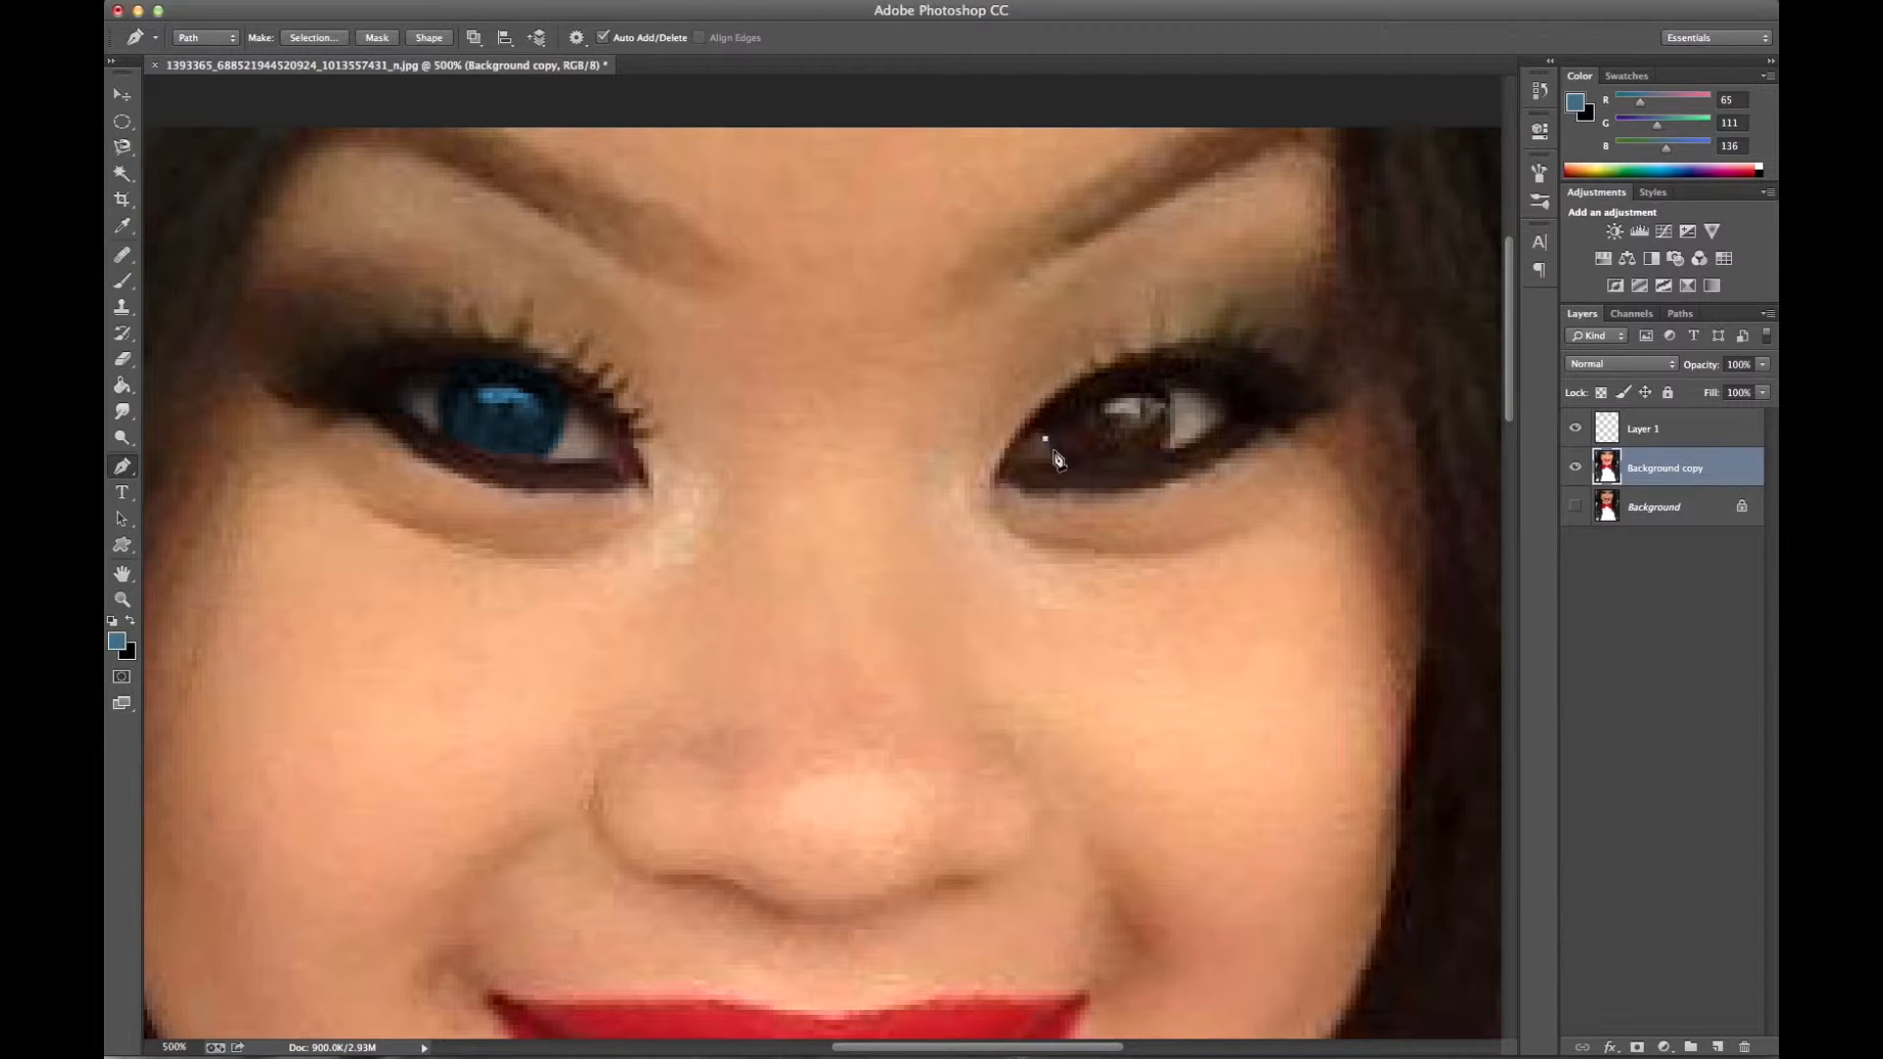
click(1066, 454)
click(1111, 448)
click(1136, 448)
click(1173, 442)
click(1169, 385)
click(1156, 378)
click(1095, 398)
click(1080, 408)
click(1059, 418)
click(1049, 422)
click(1046, 437)
Turn the right iris path into a new anti-aliased selection with 0 pixels feather and copy it onto its own layer
click(313, 37)
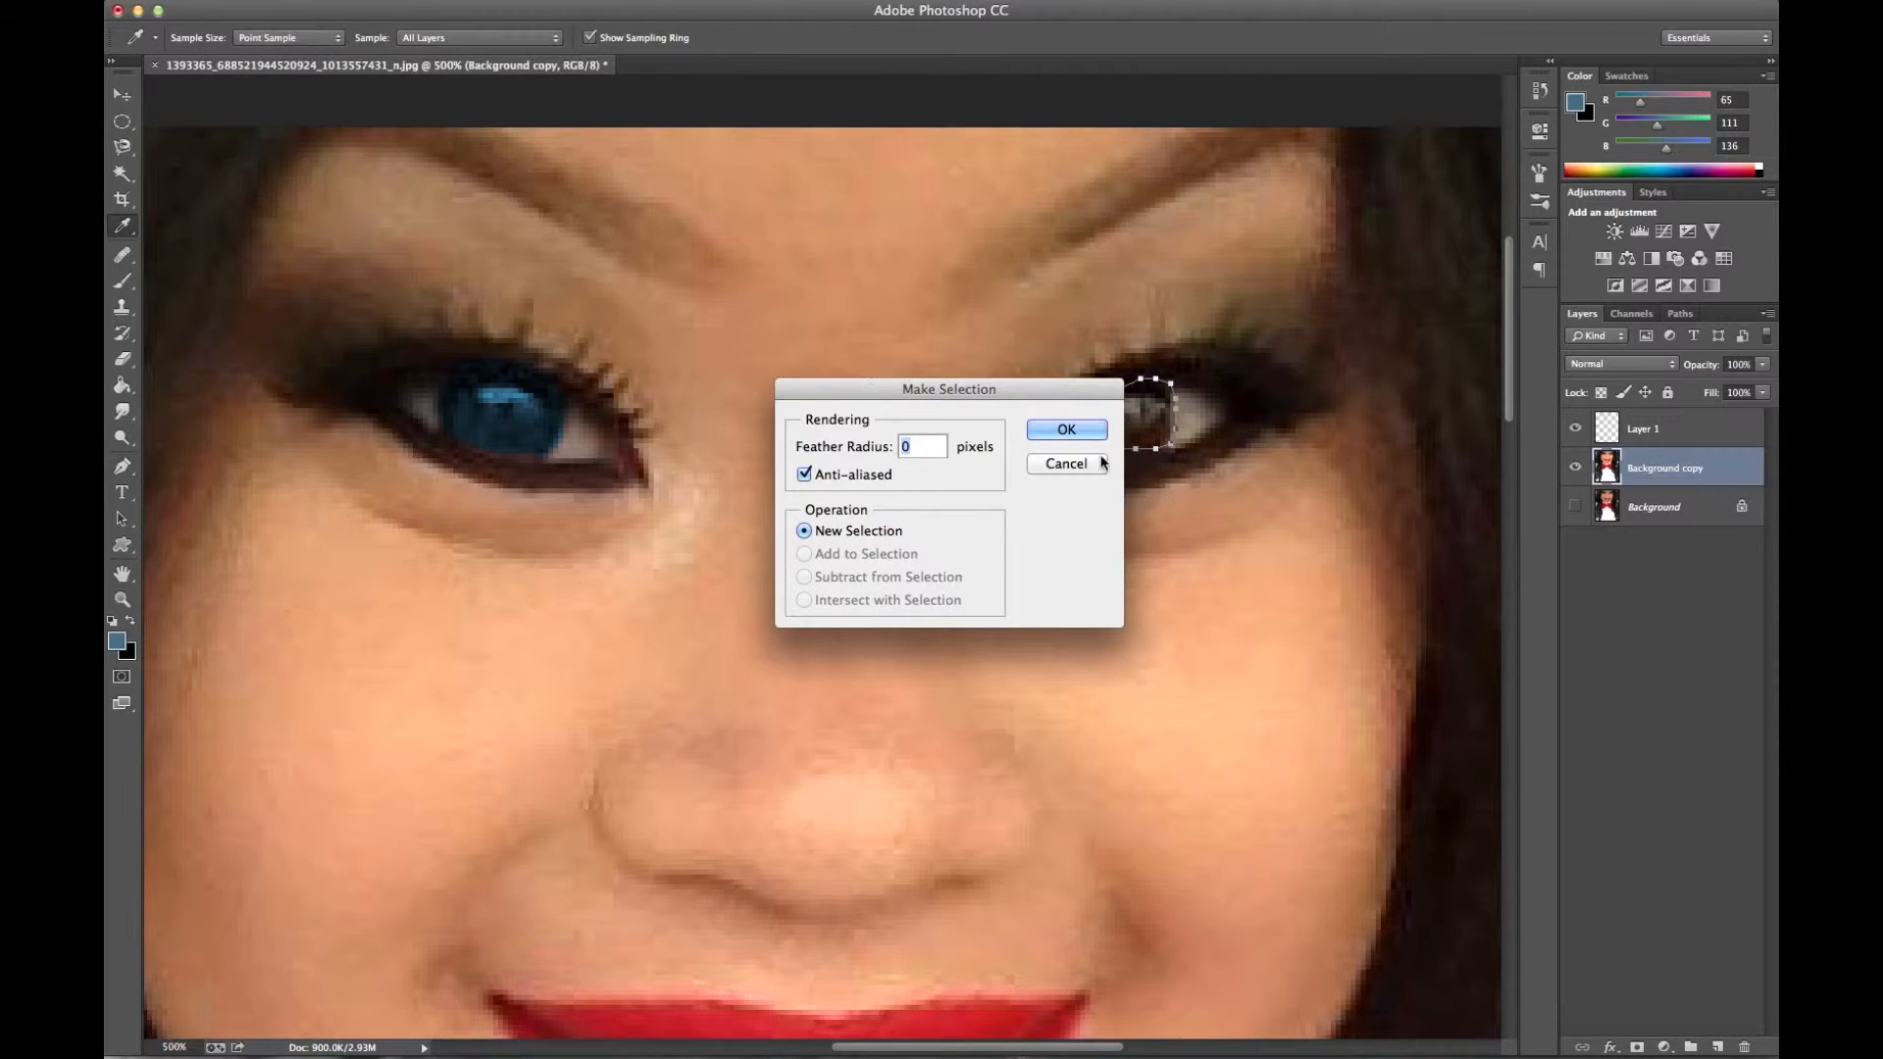
click(1067, 429)
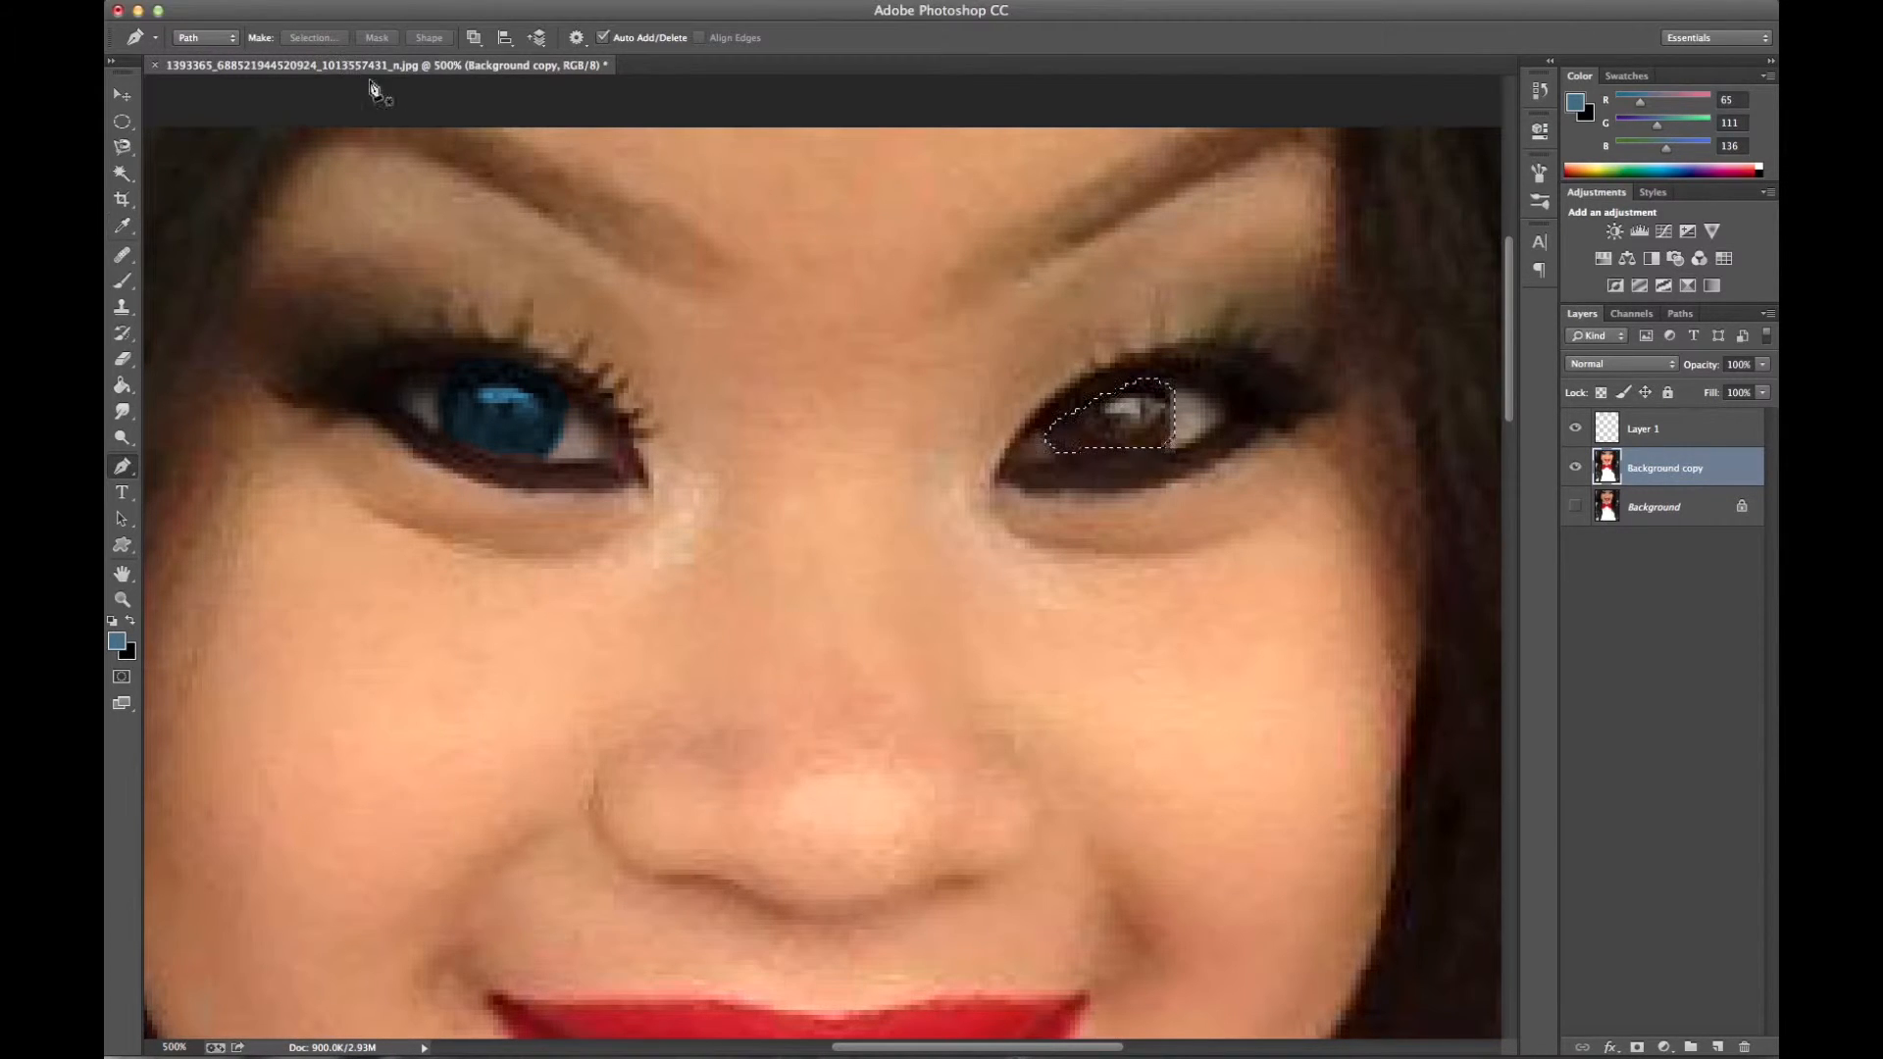
click(118, 0)
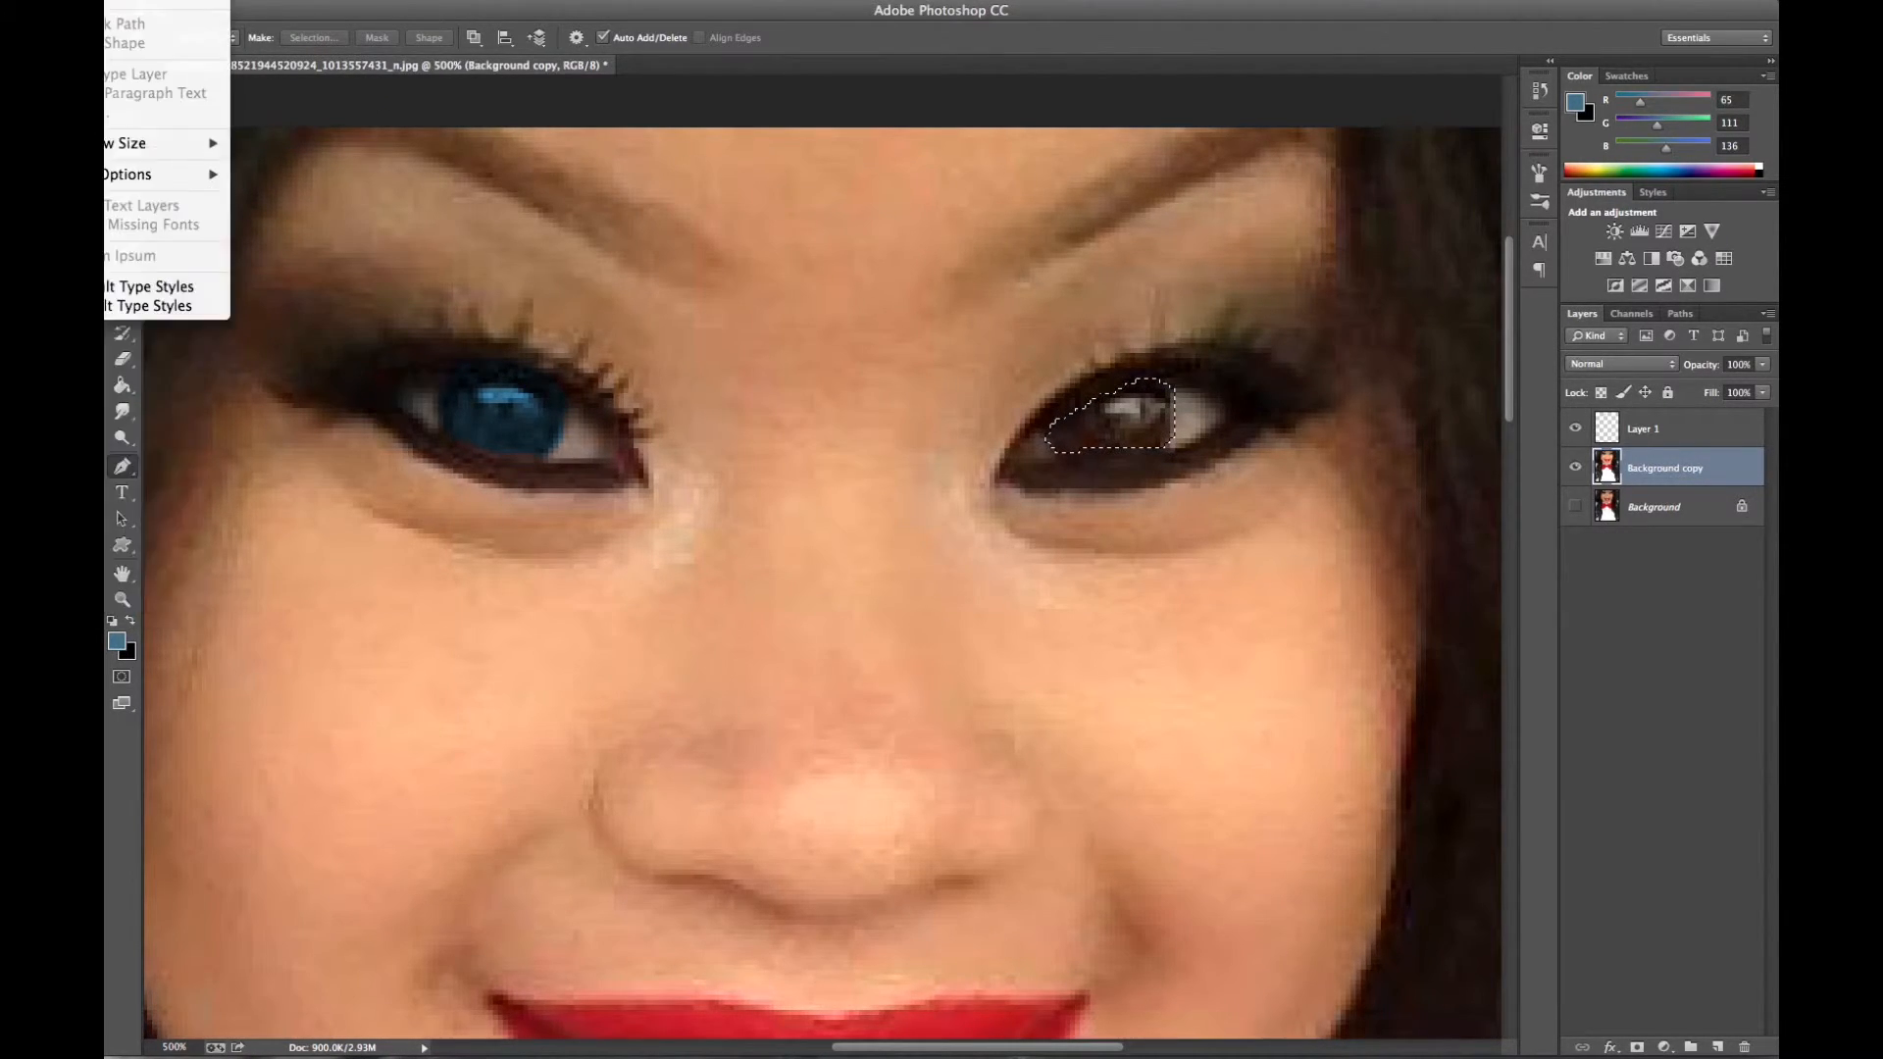
mouse_move(104, 0)
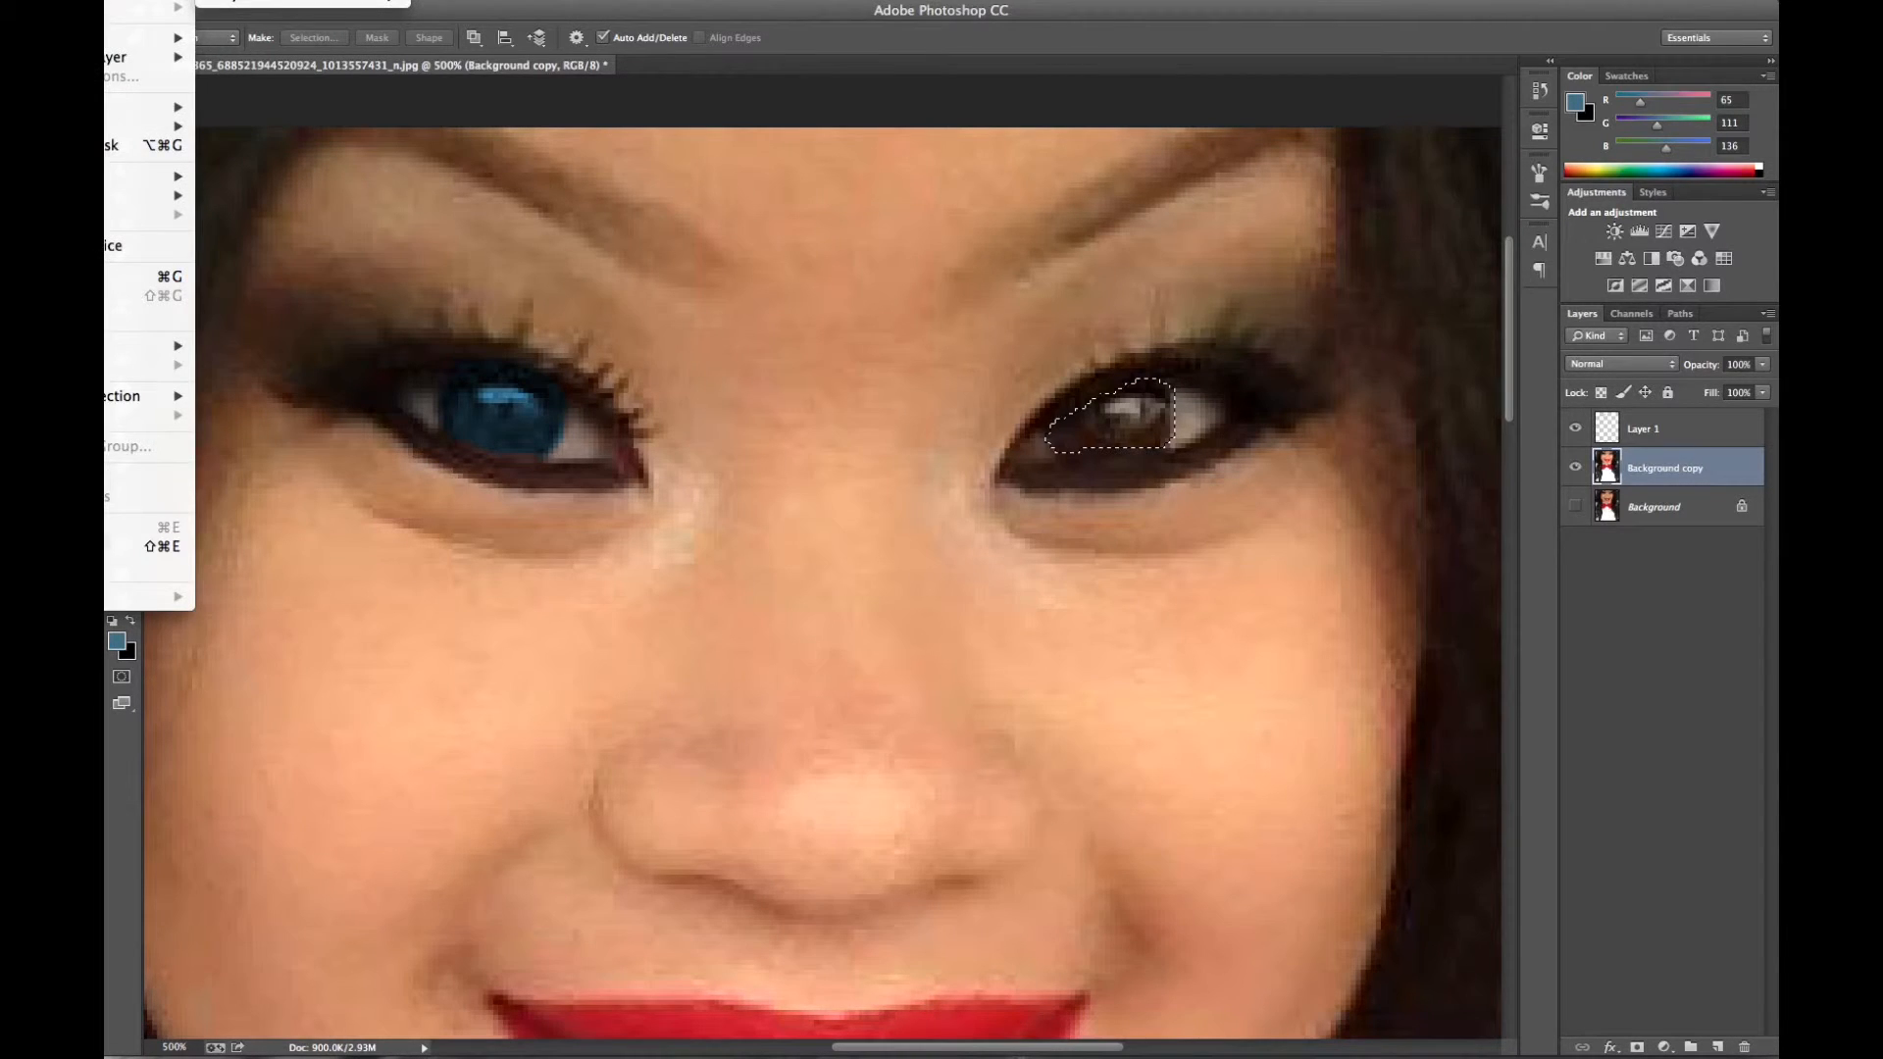
key(super+j)
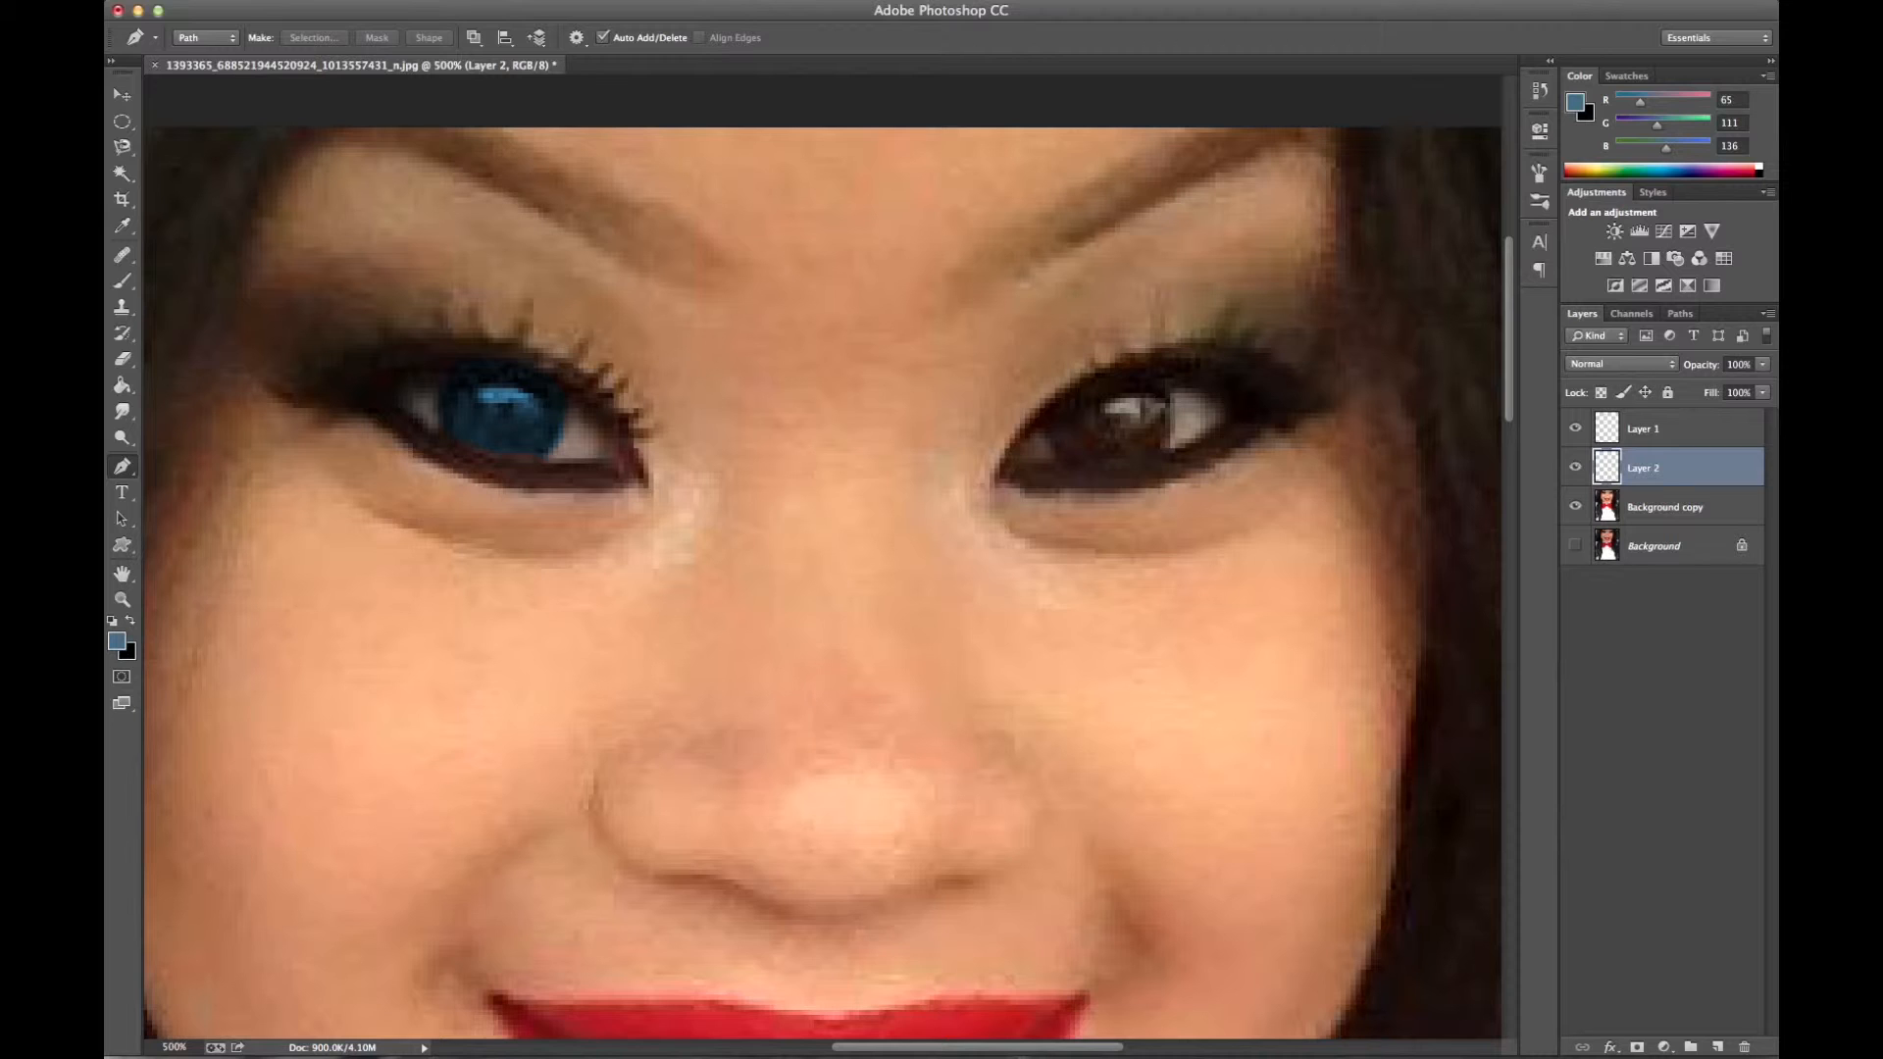
Colorize the right iris layer with Hue/Saturation to match the other eye: hue 200, saturation 48, lightness -8
click(252, 14)
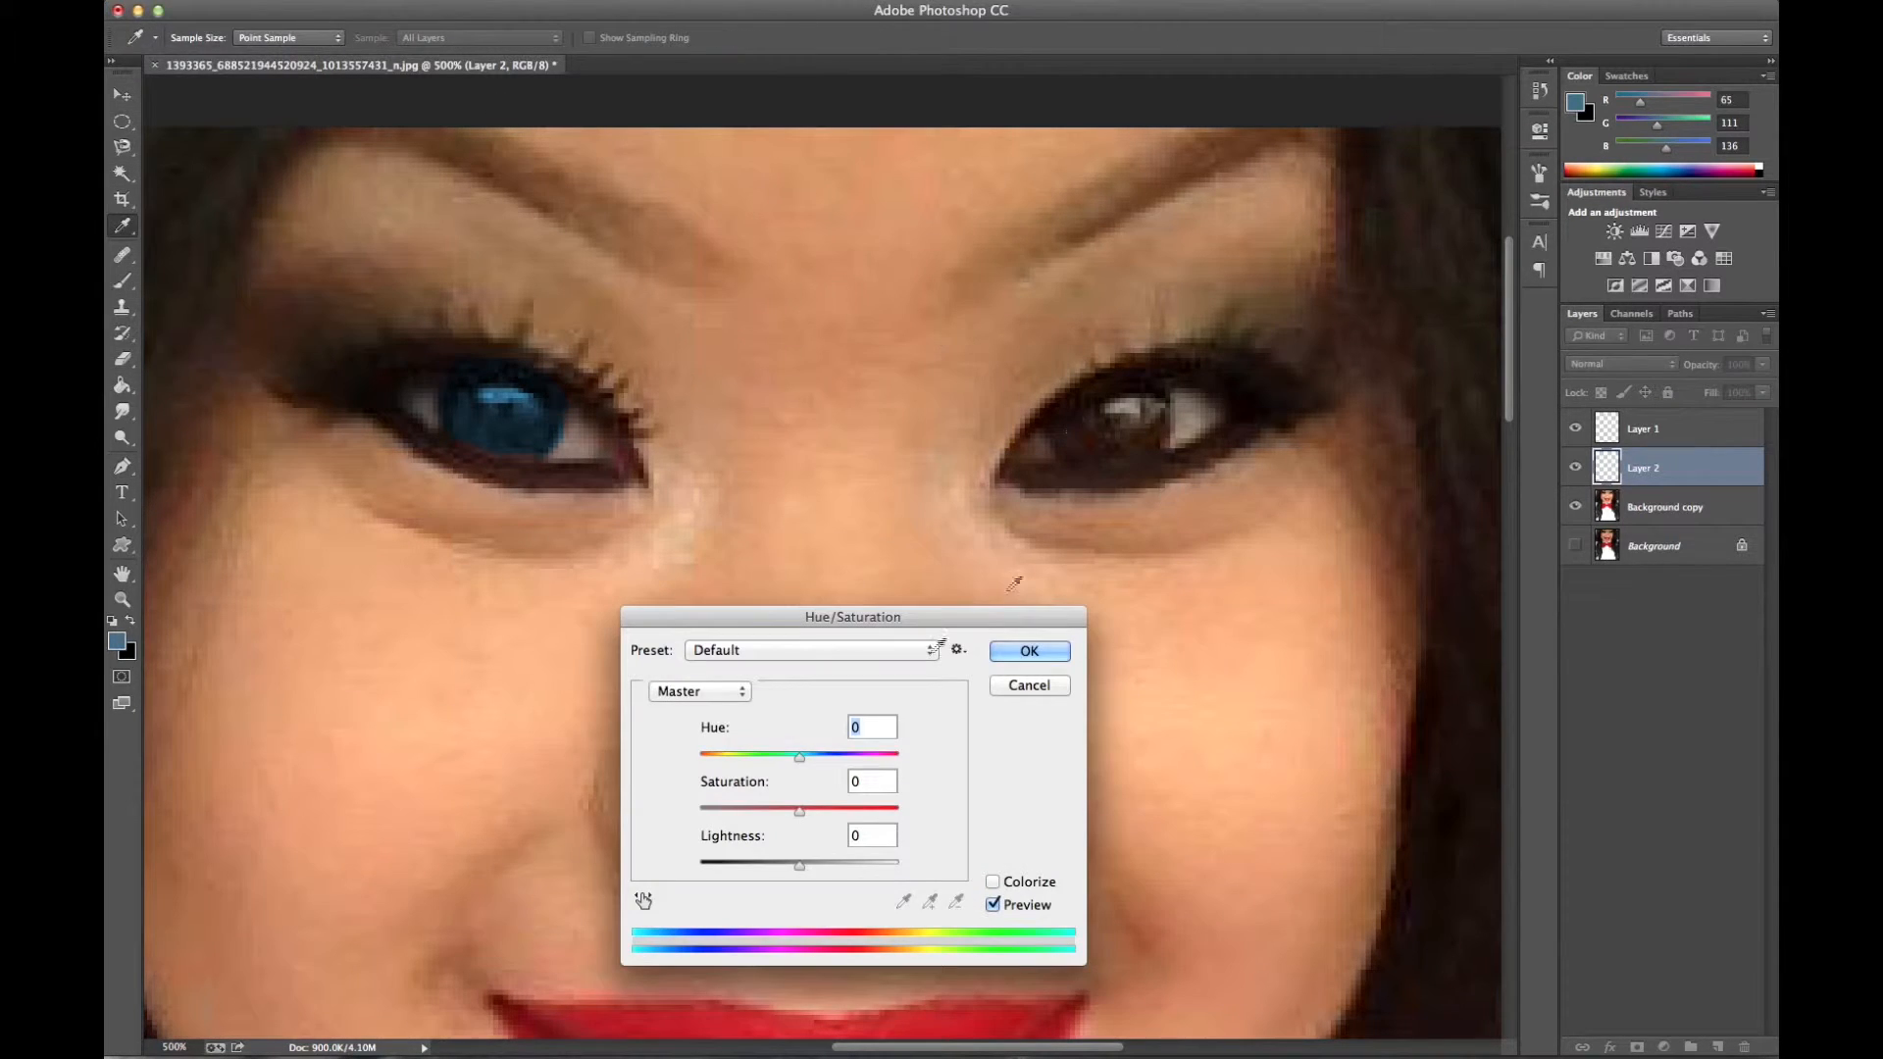
click(1028, 881)
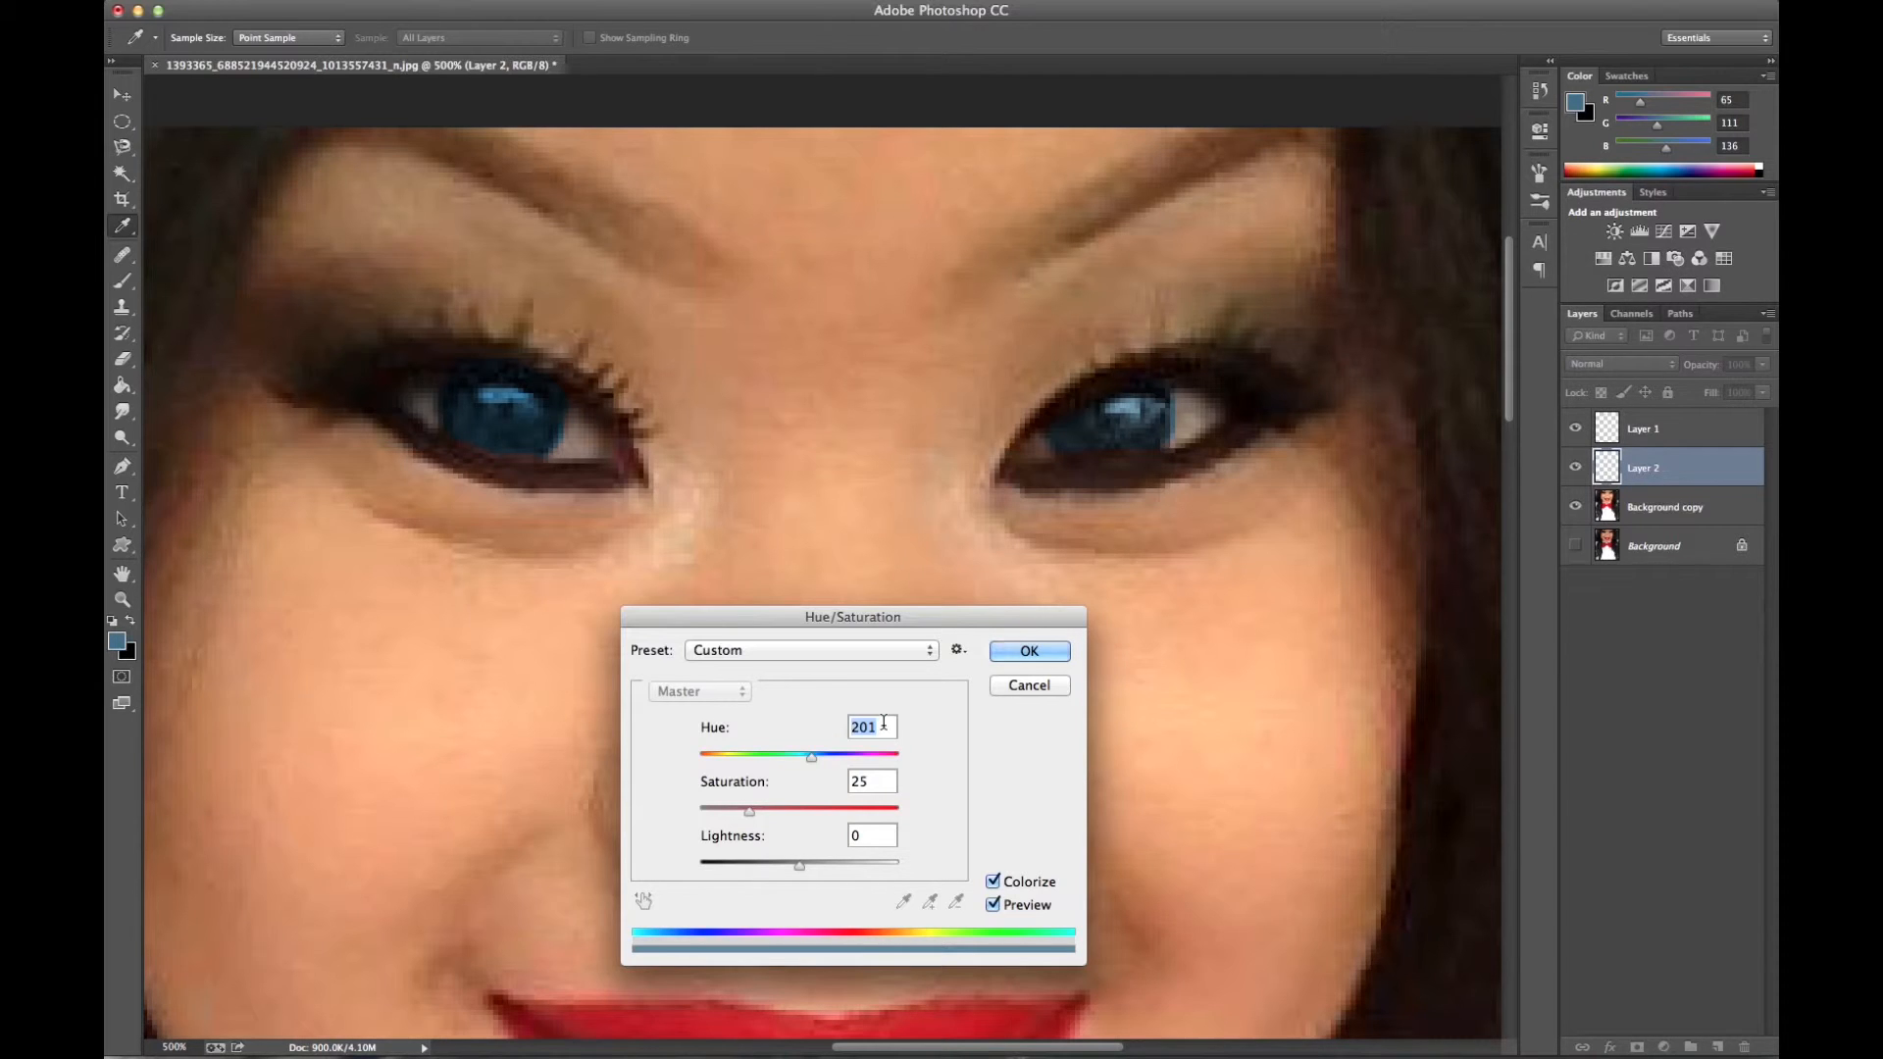
text(200)
click(857, 779)
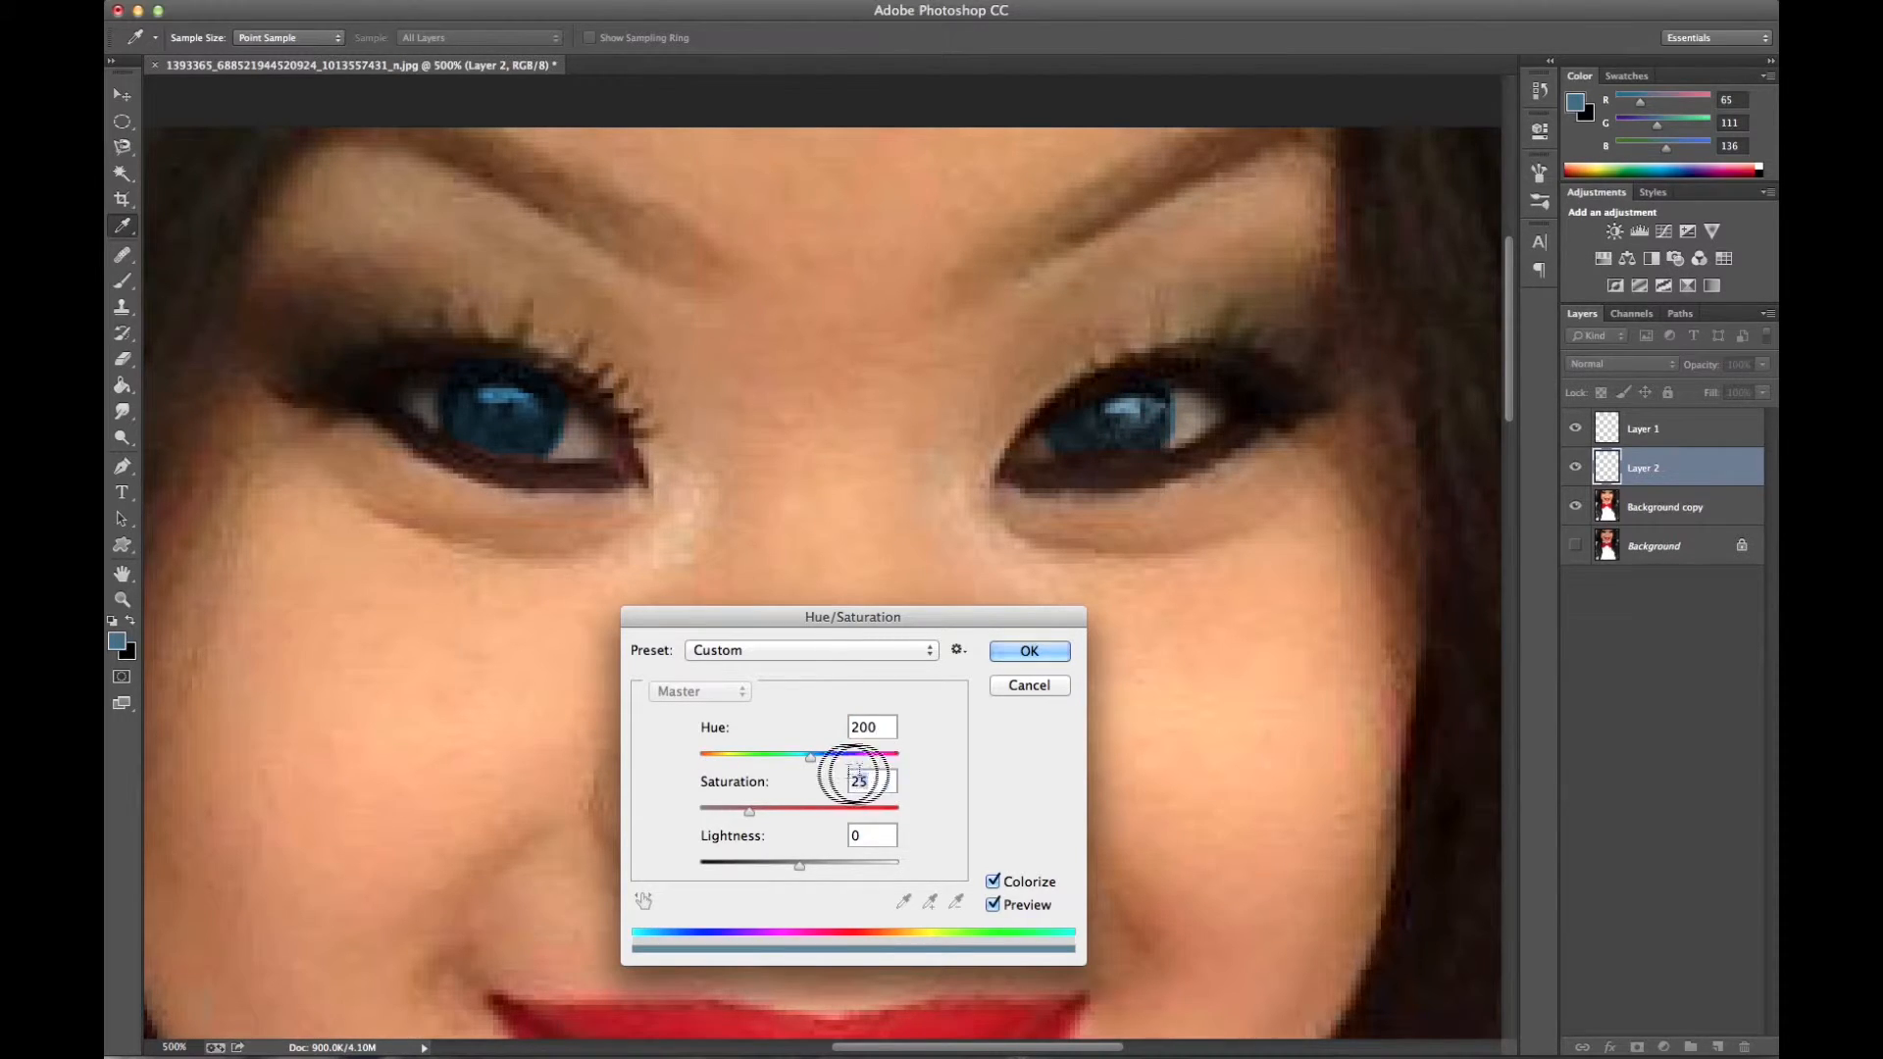
text(48)
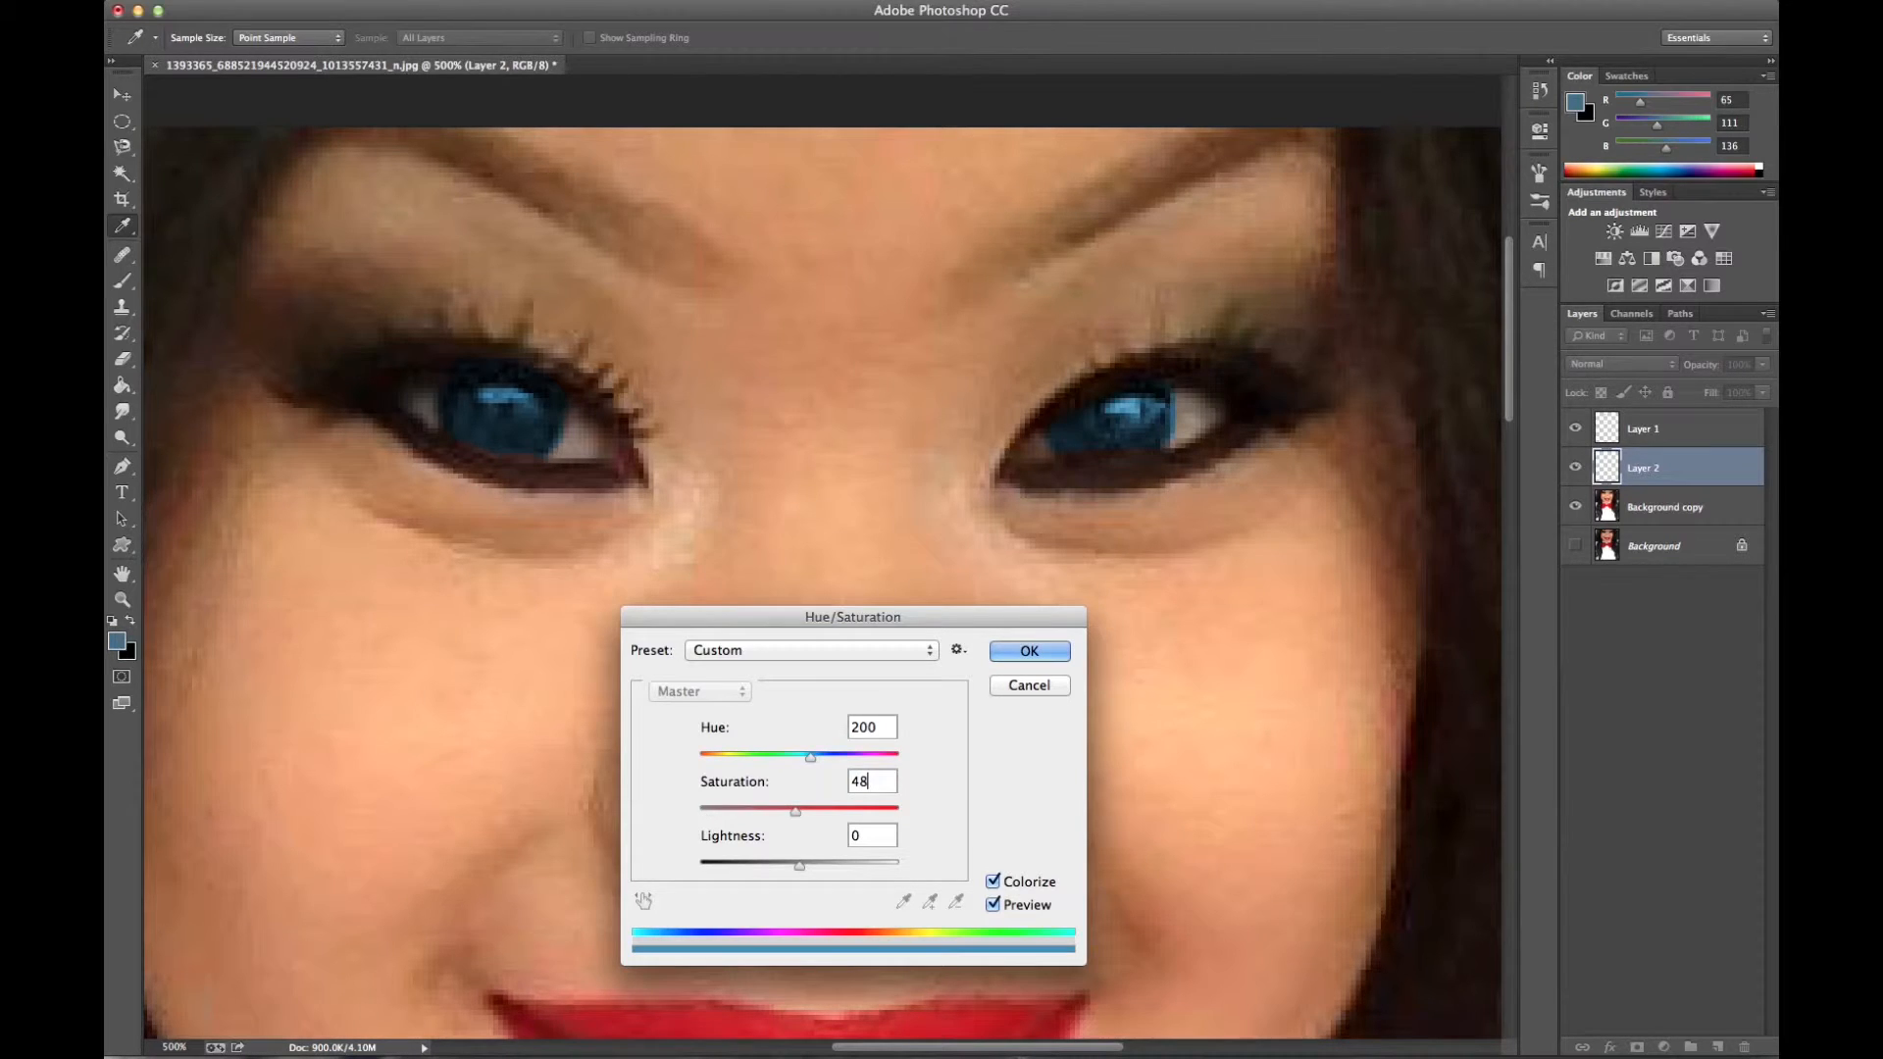
click(871, 837)
text(-8)
click(1029, 651)
key(p)
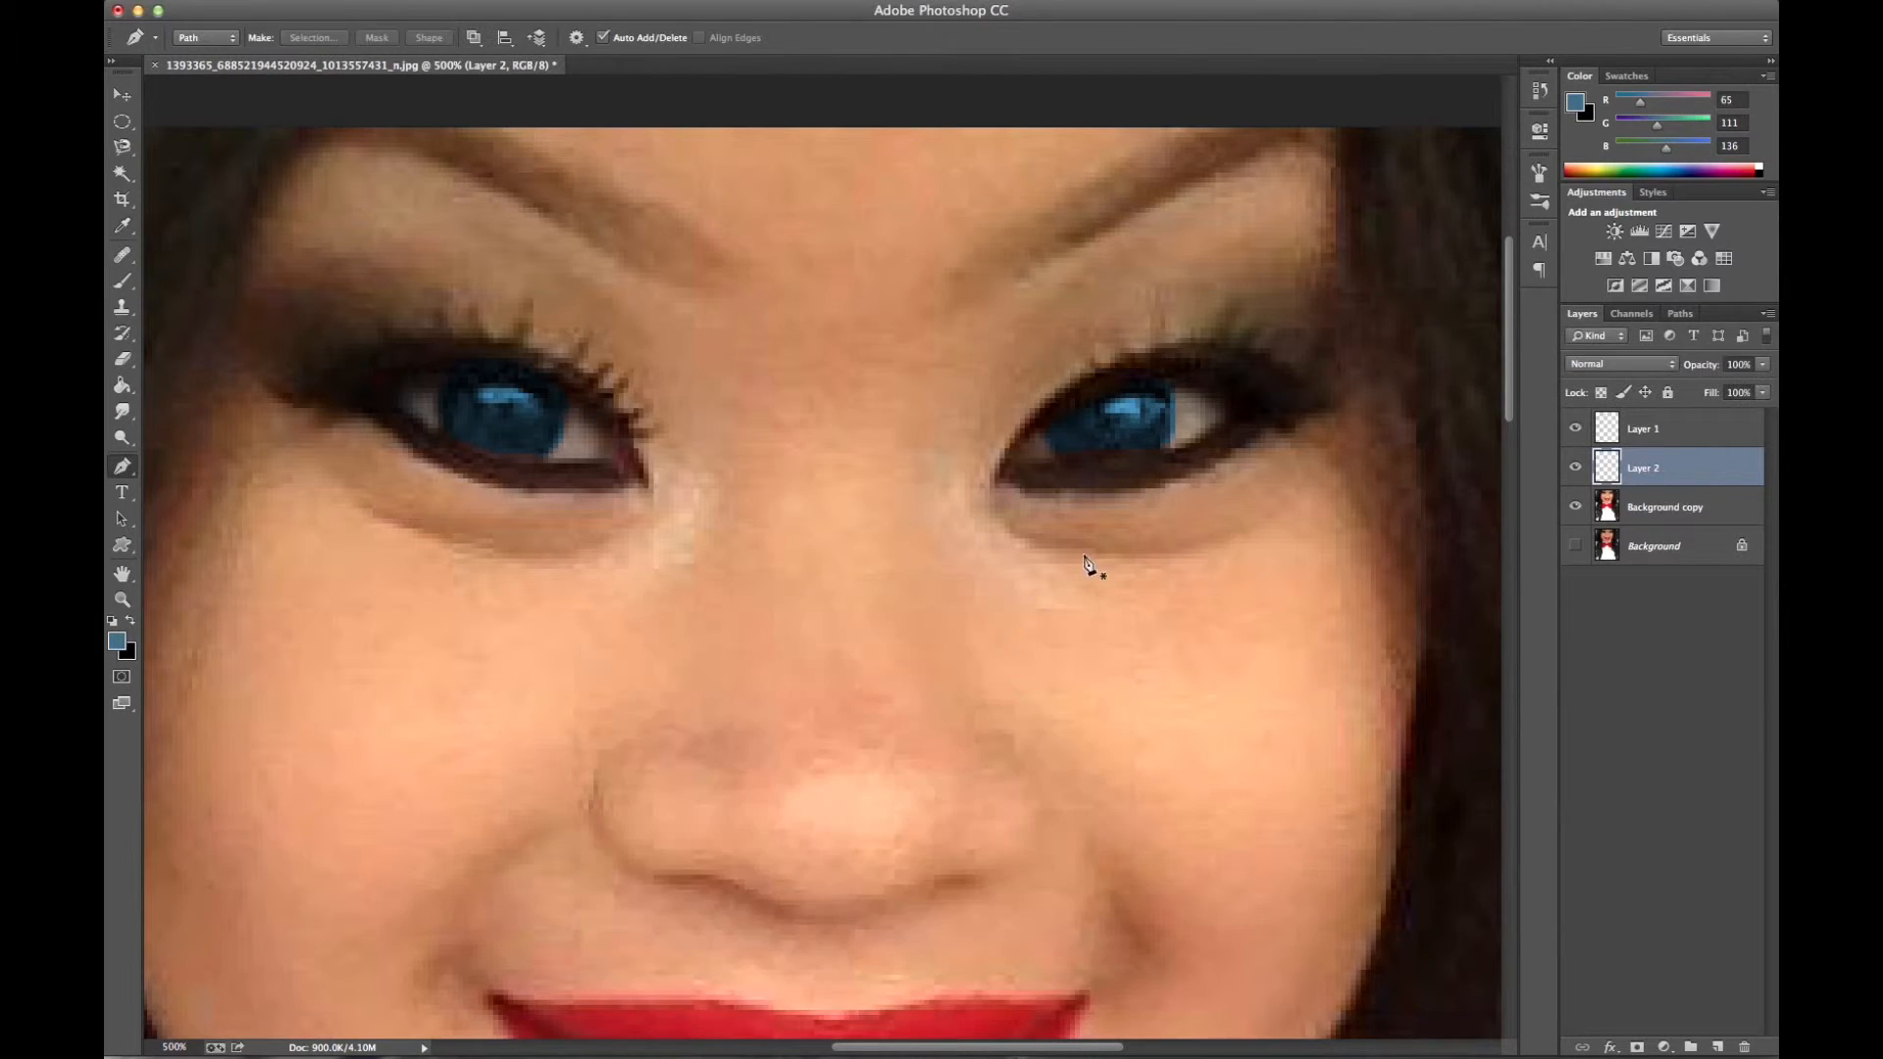
Erase the stray blue along the upper lid of the right eye on its iris layer
click(122, 359)
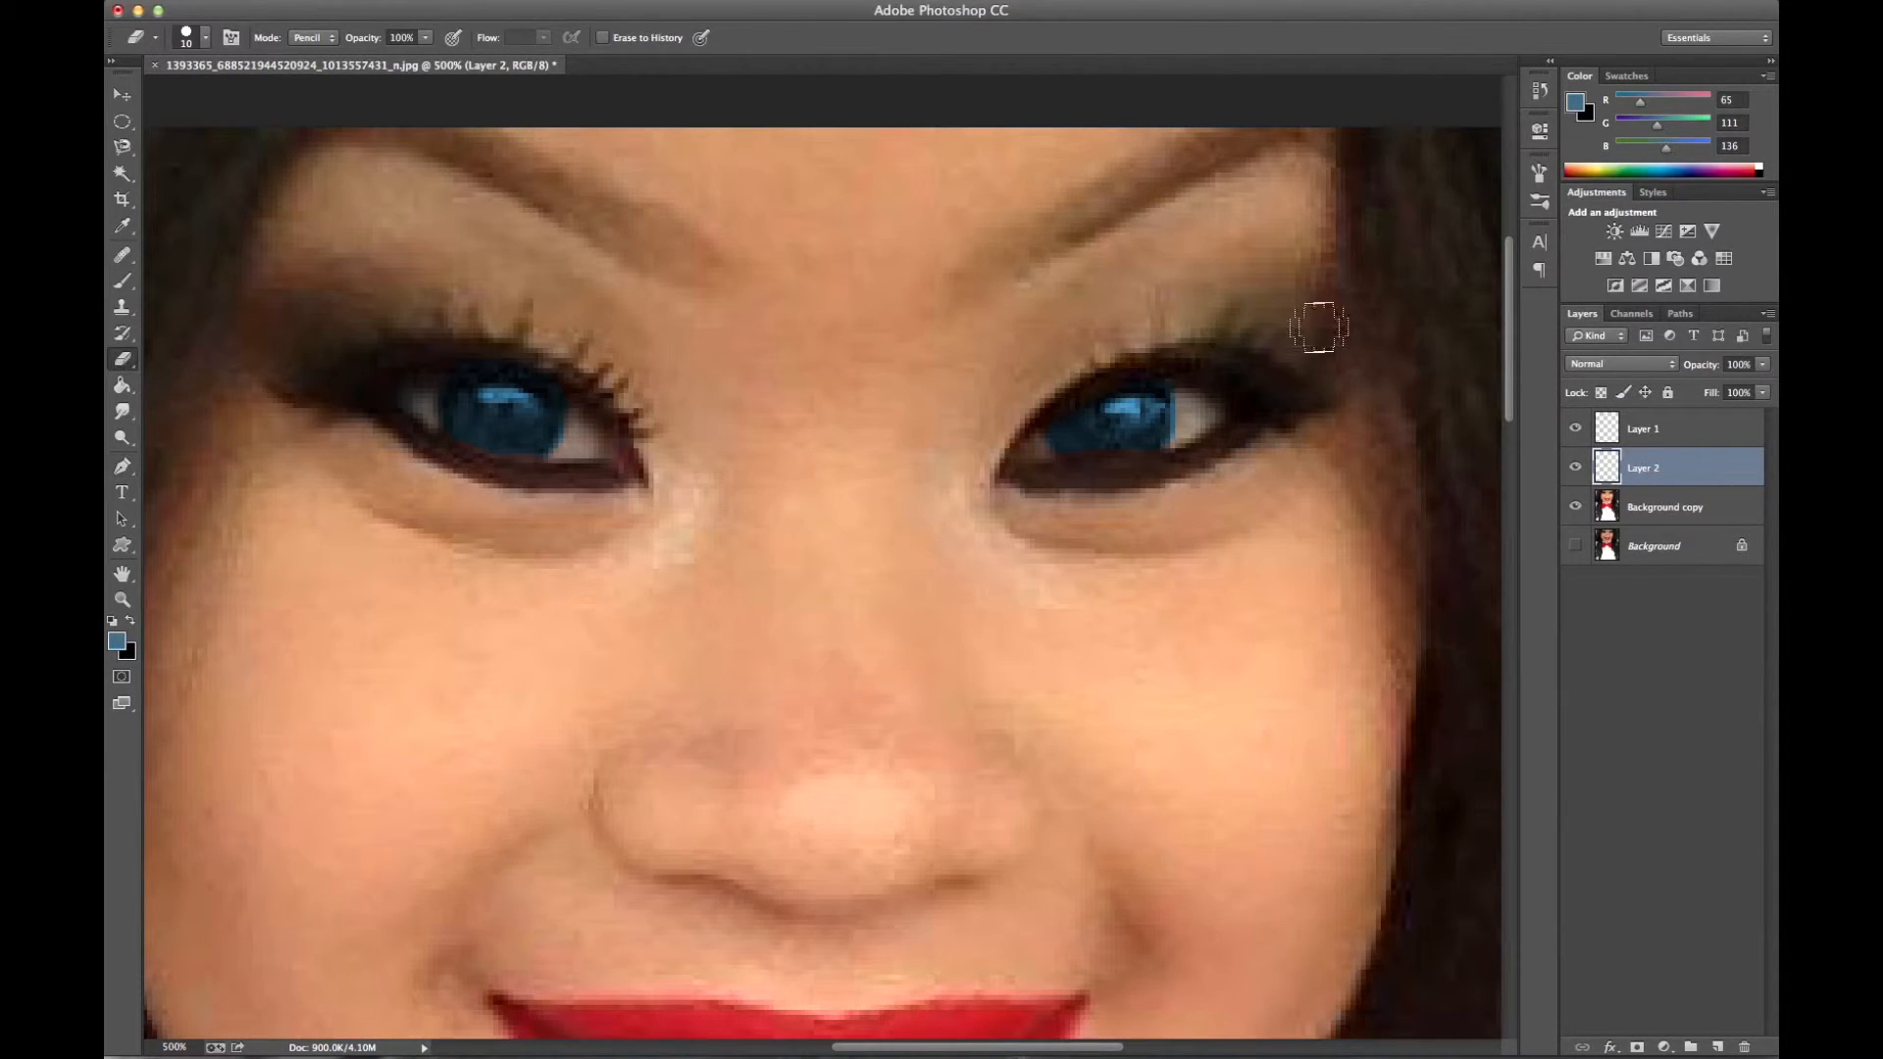
mouse_move(1198, 365)
mouse_down()
mouse_move(1198, 475)
mouse_move(1210, 357)
mouse_move(1109, 333)
mouse_up()
click(162, 1047)
text(100)
key(Return)
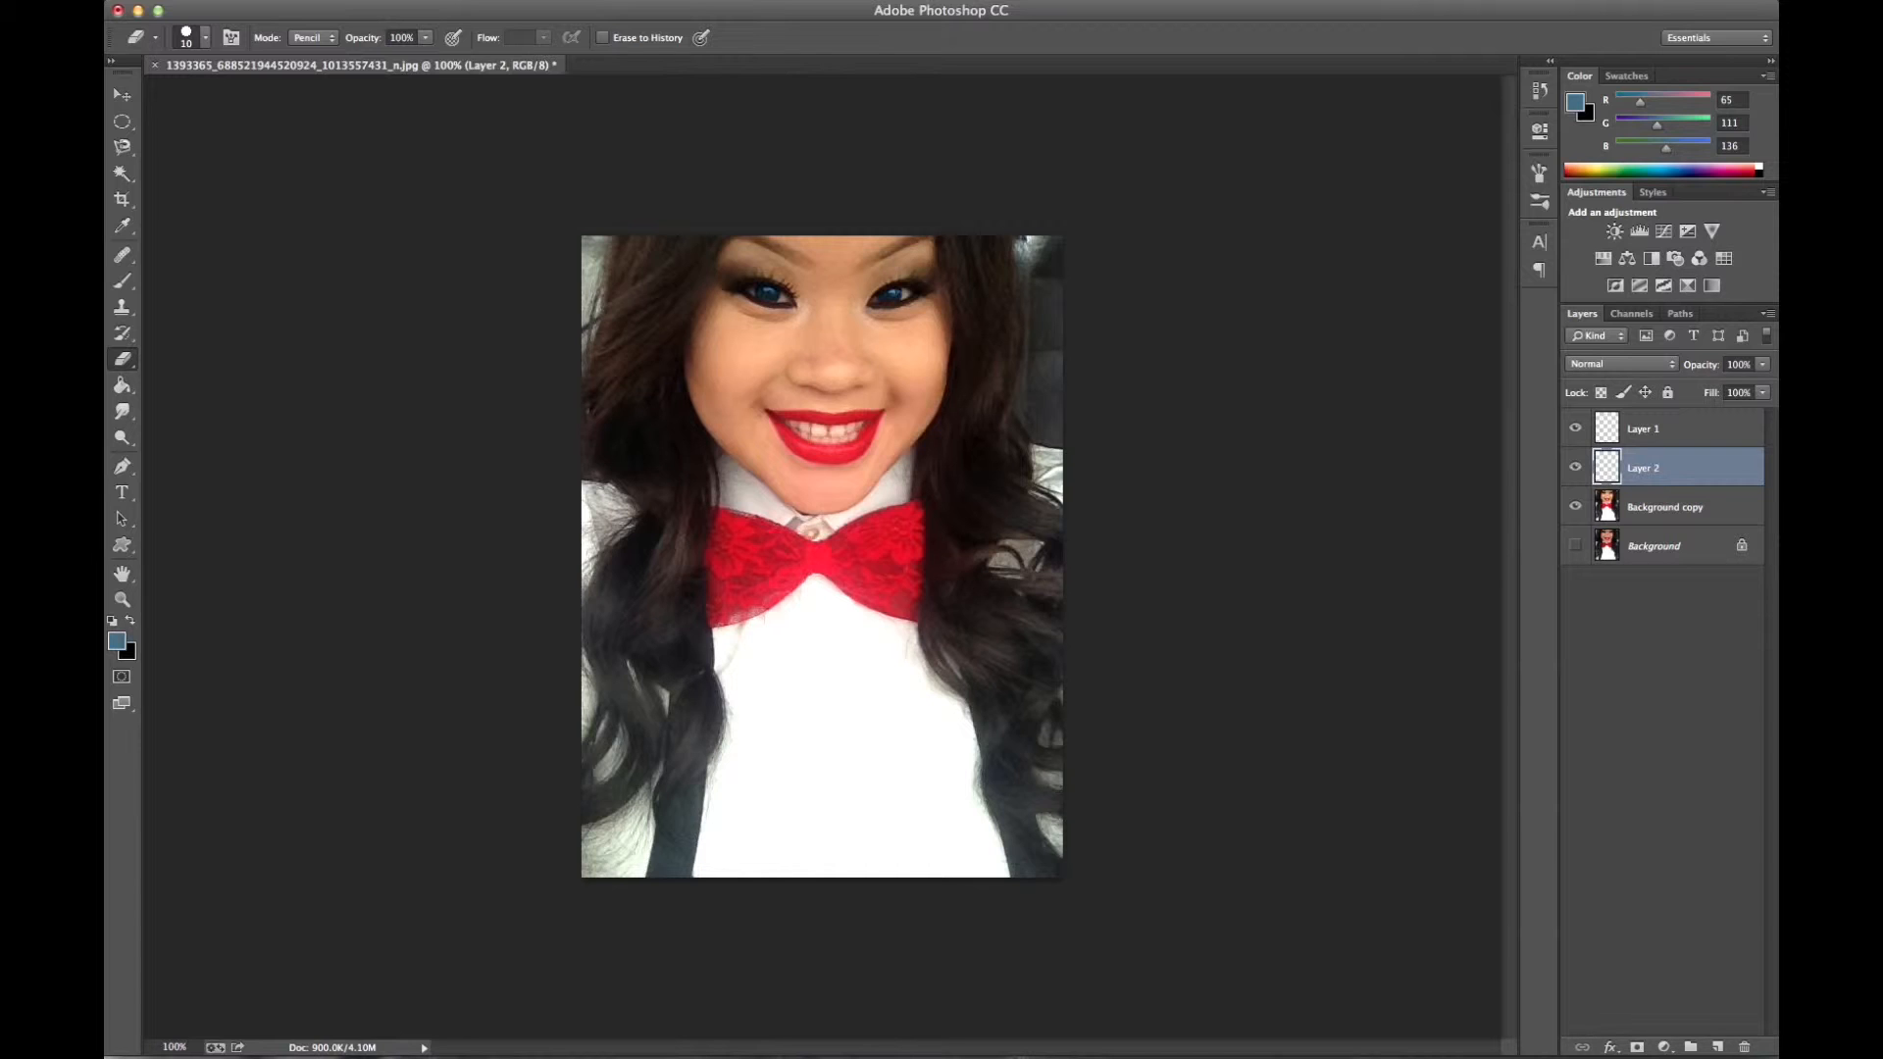
Save a copy of the photo to the Desktop as the JPEG file blue_eyes.jpg at quality 8
key(super+shift+s)
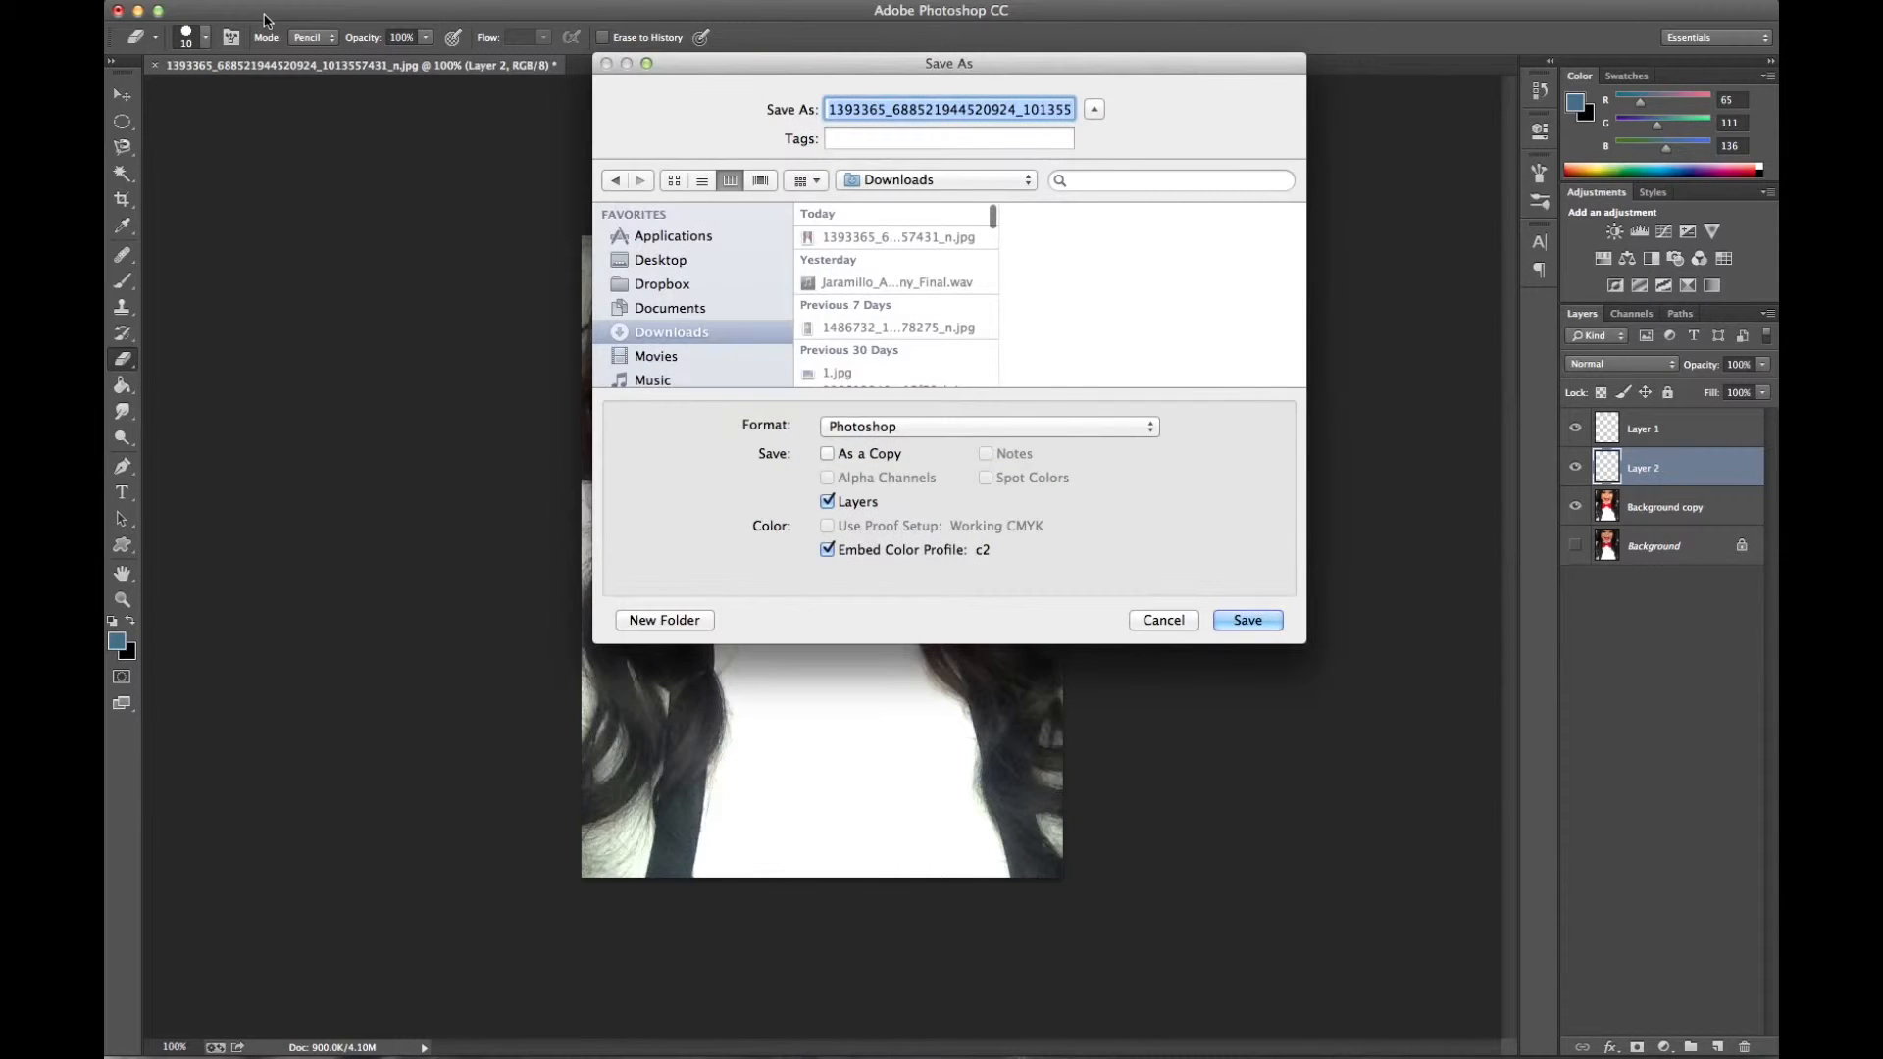
text(blue_ees)
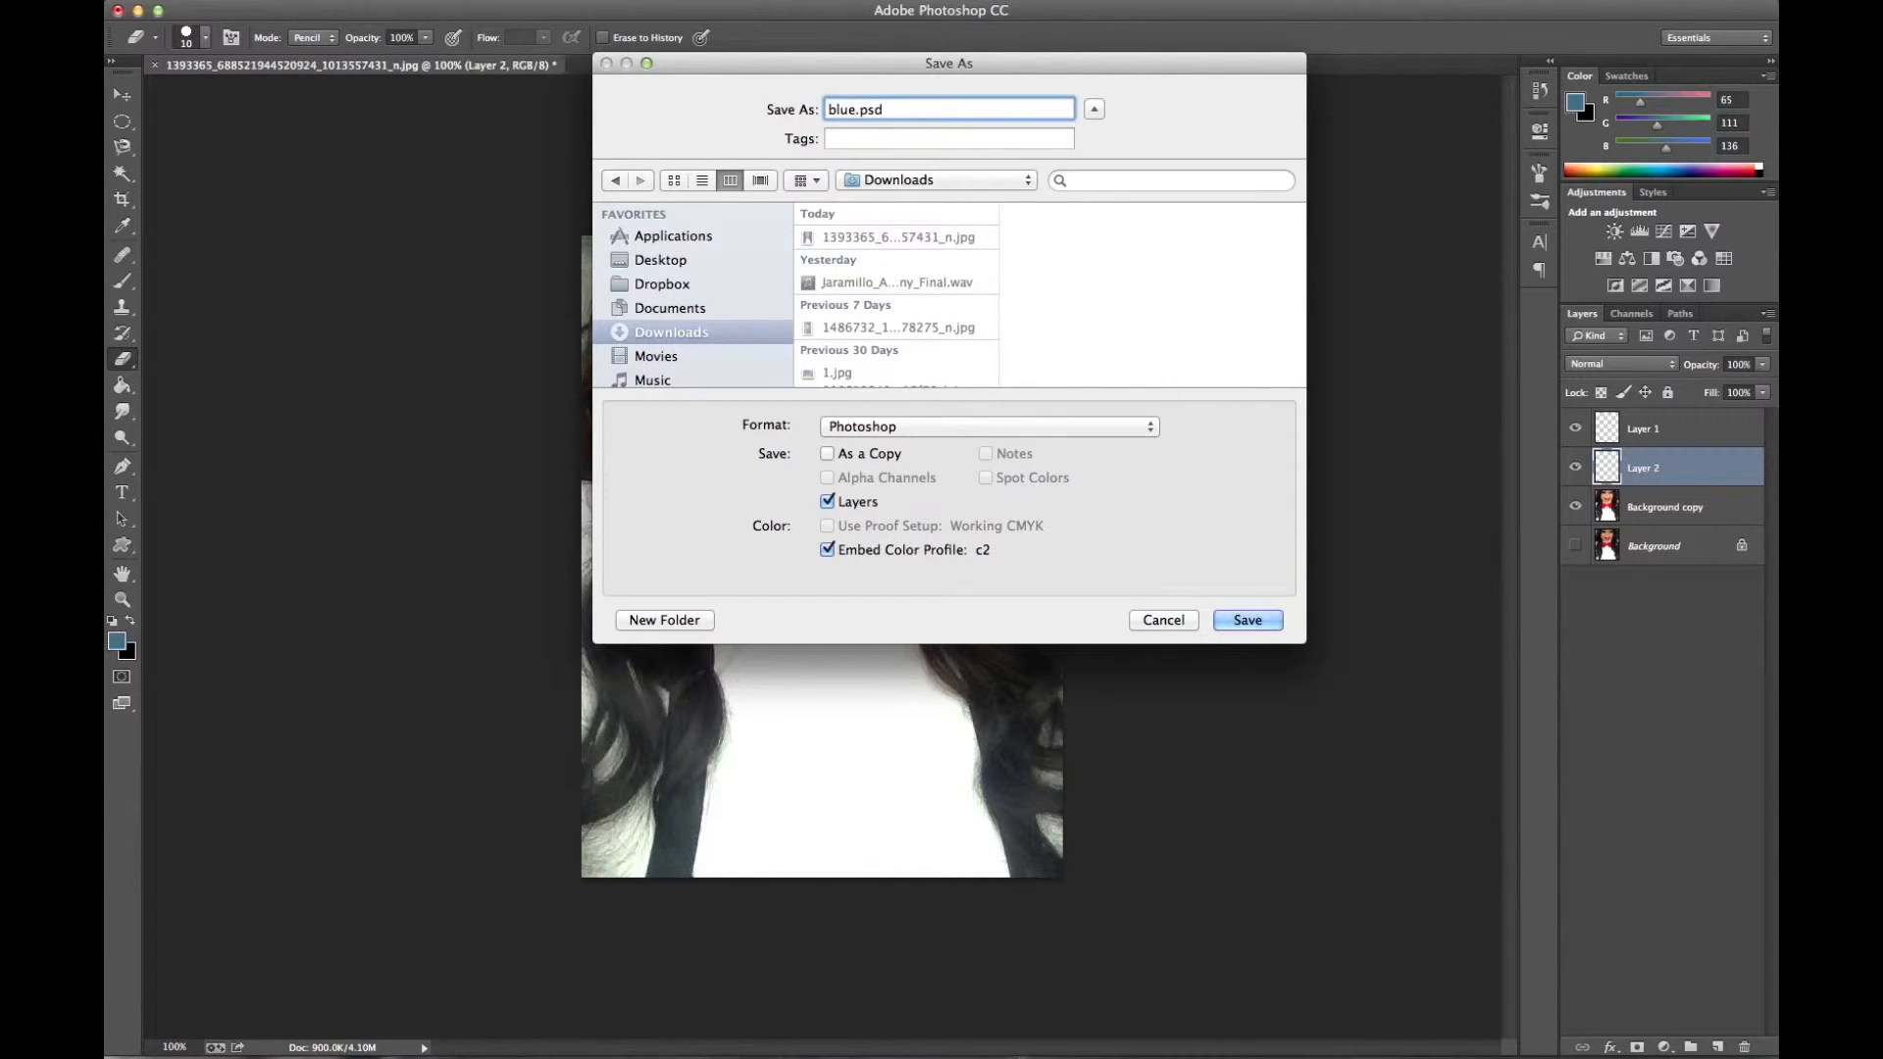
key(BackSpace)
key(BackSpace)
text(yes)
click(987, 430)
click(919, 552)
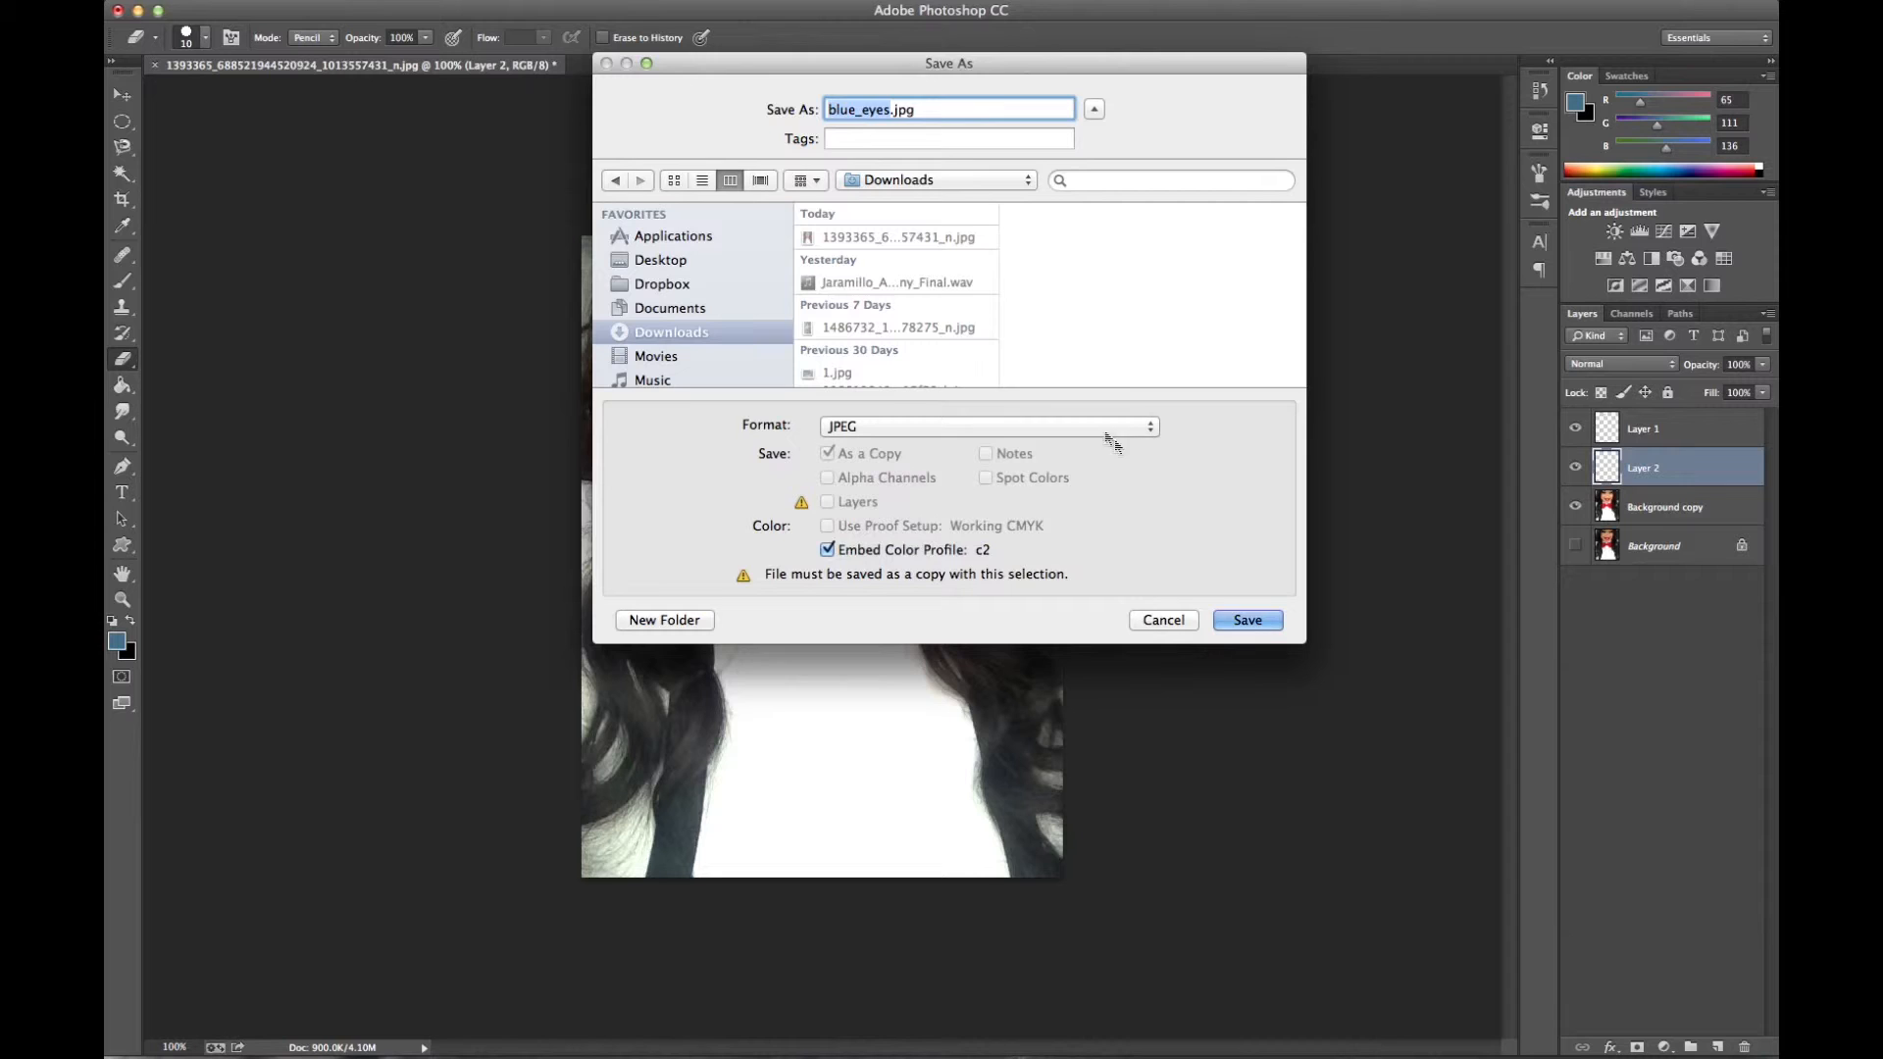
click(693, 262)
click(1248, 619)
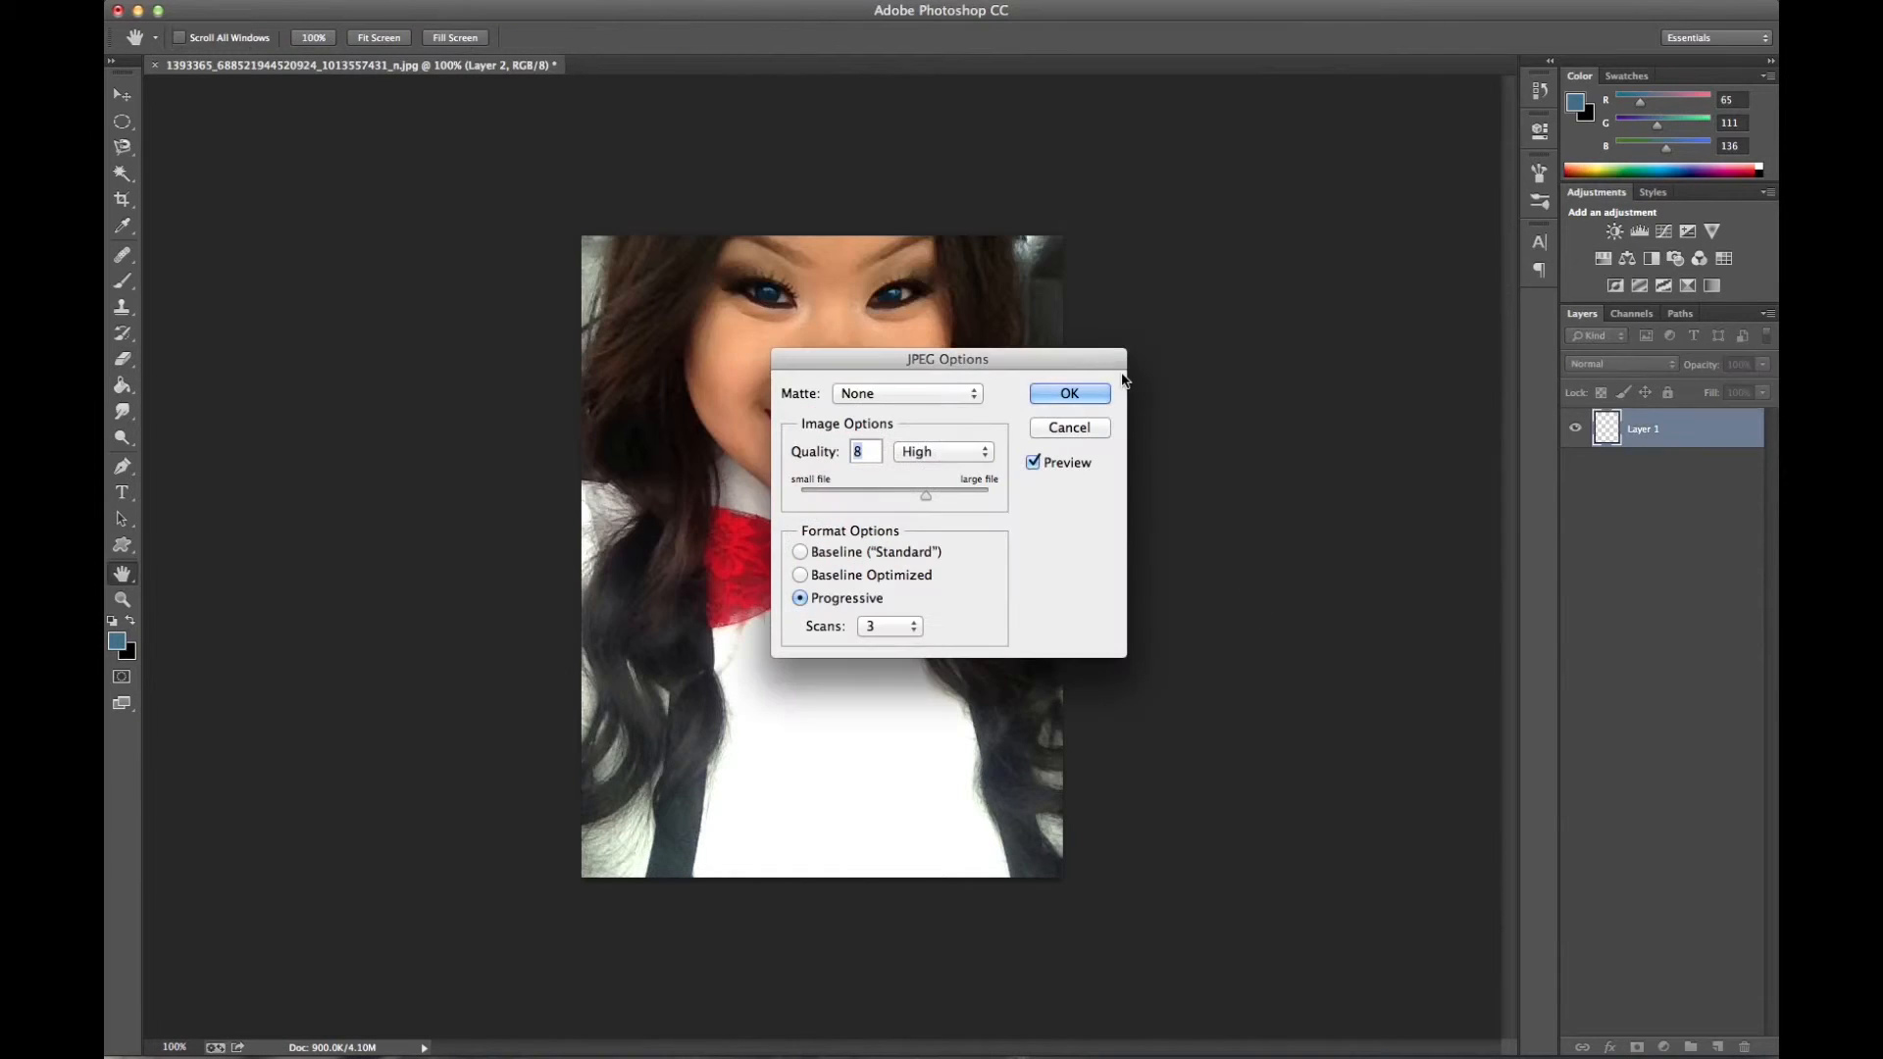
click(1093, 388)
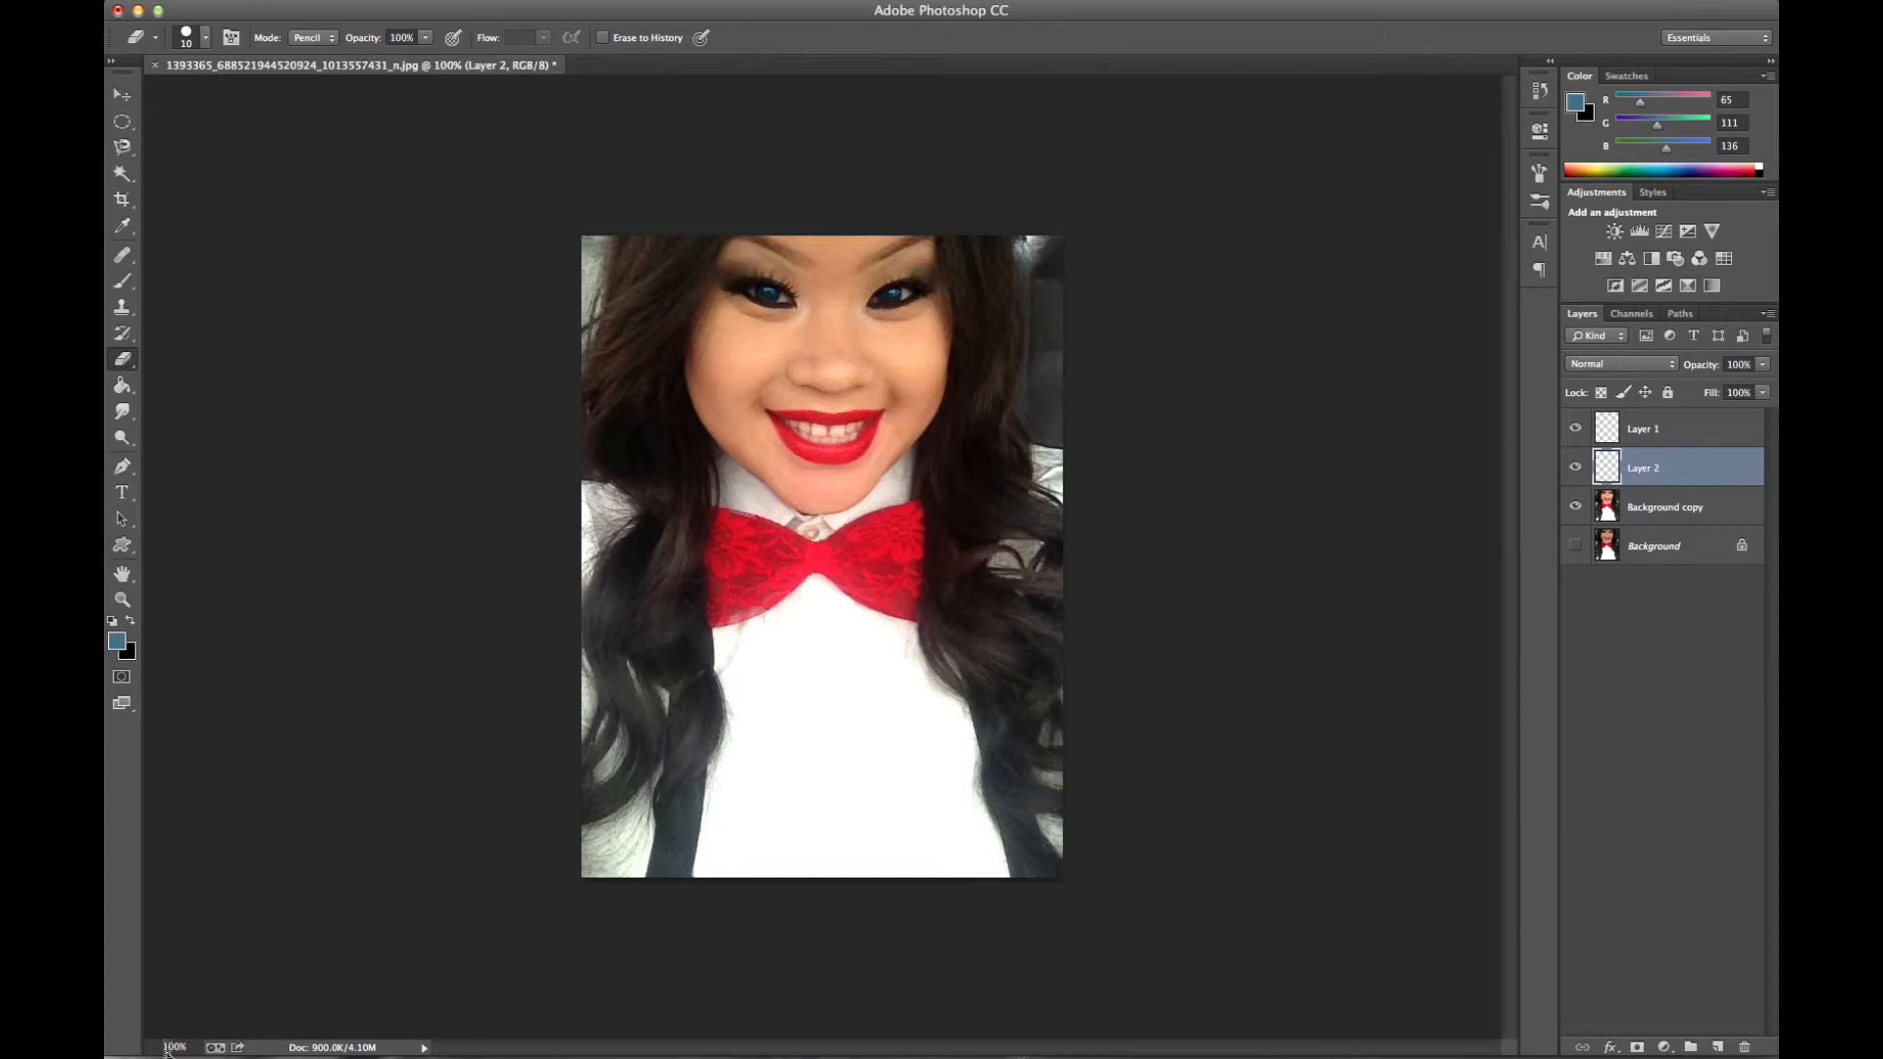
Colorize the right iris on Layer 2 with Hue/Saturation: hue 9, saturation 59, lightness -15
click(168, 1048)
text(500)
key(Return)
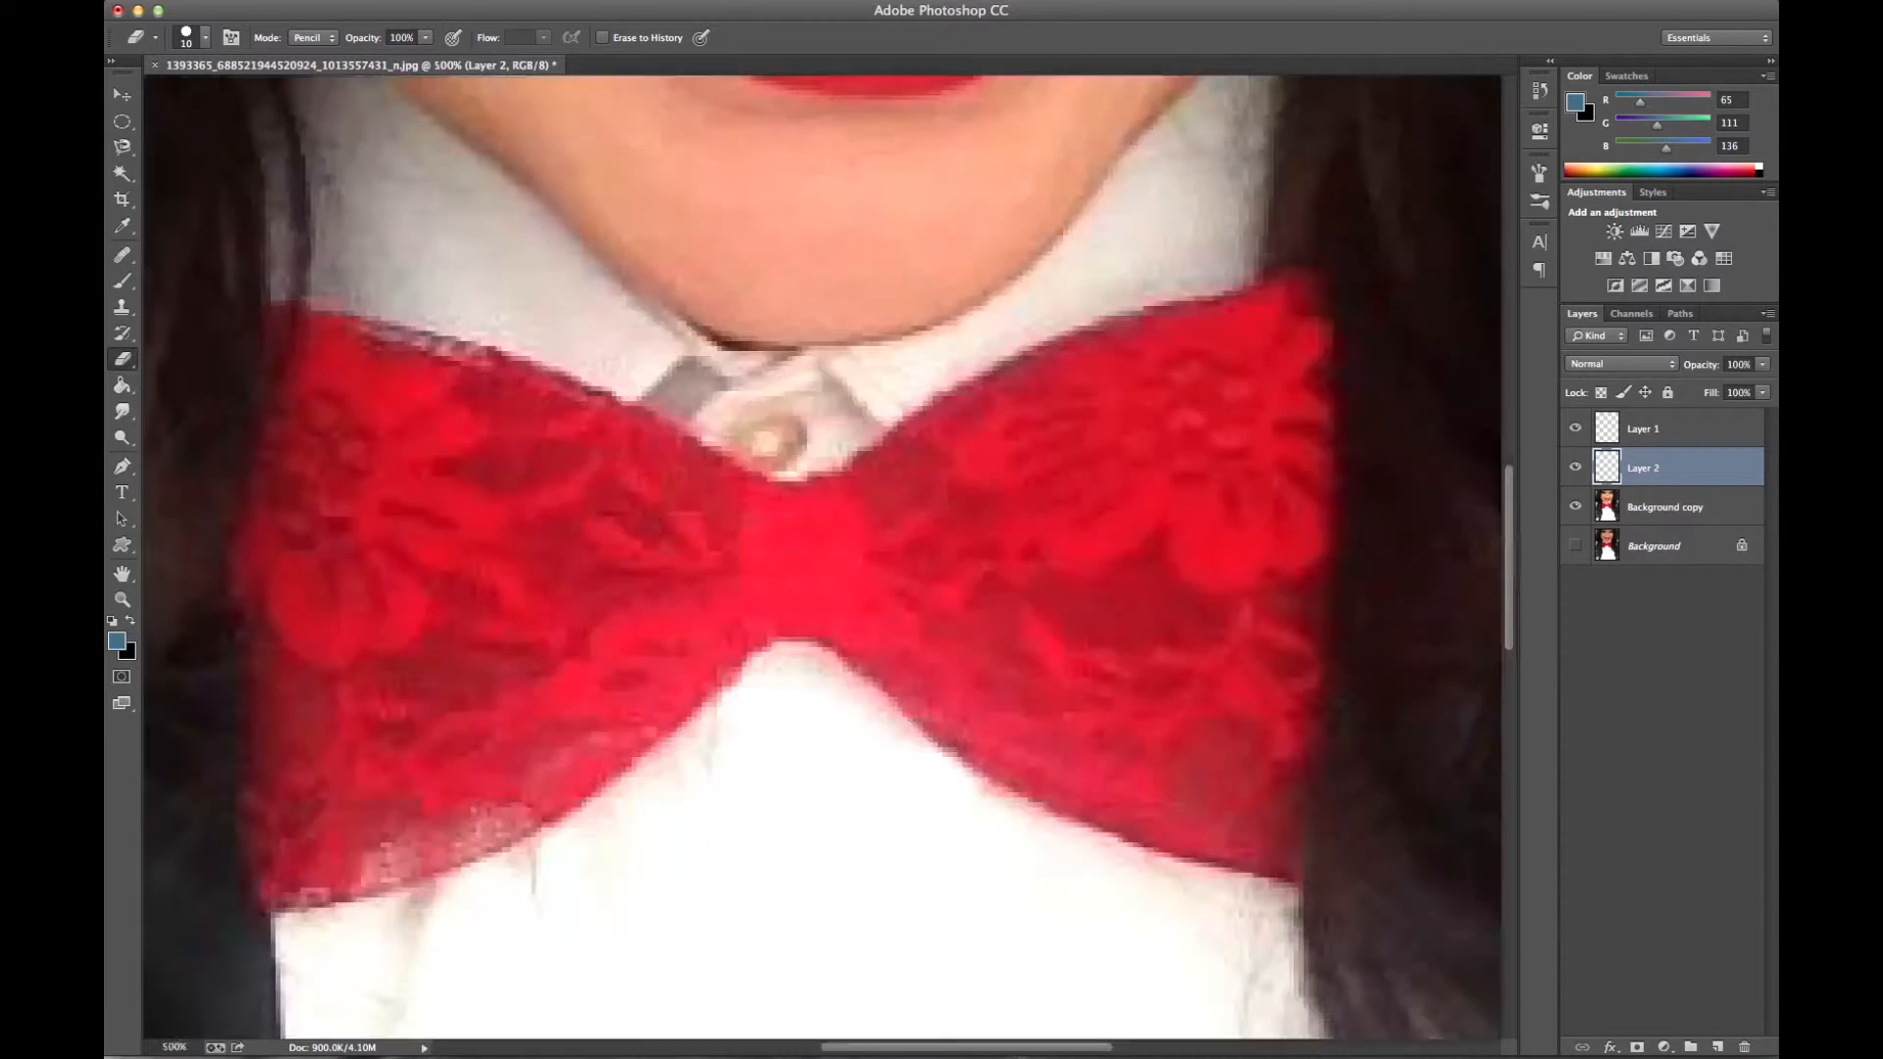
scroll(686, 294, up, 10)
scroll(685, 313, up, 5)
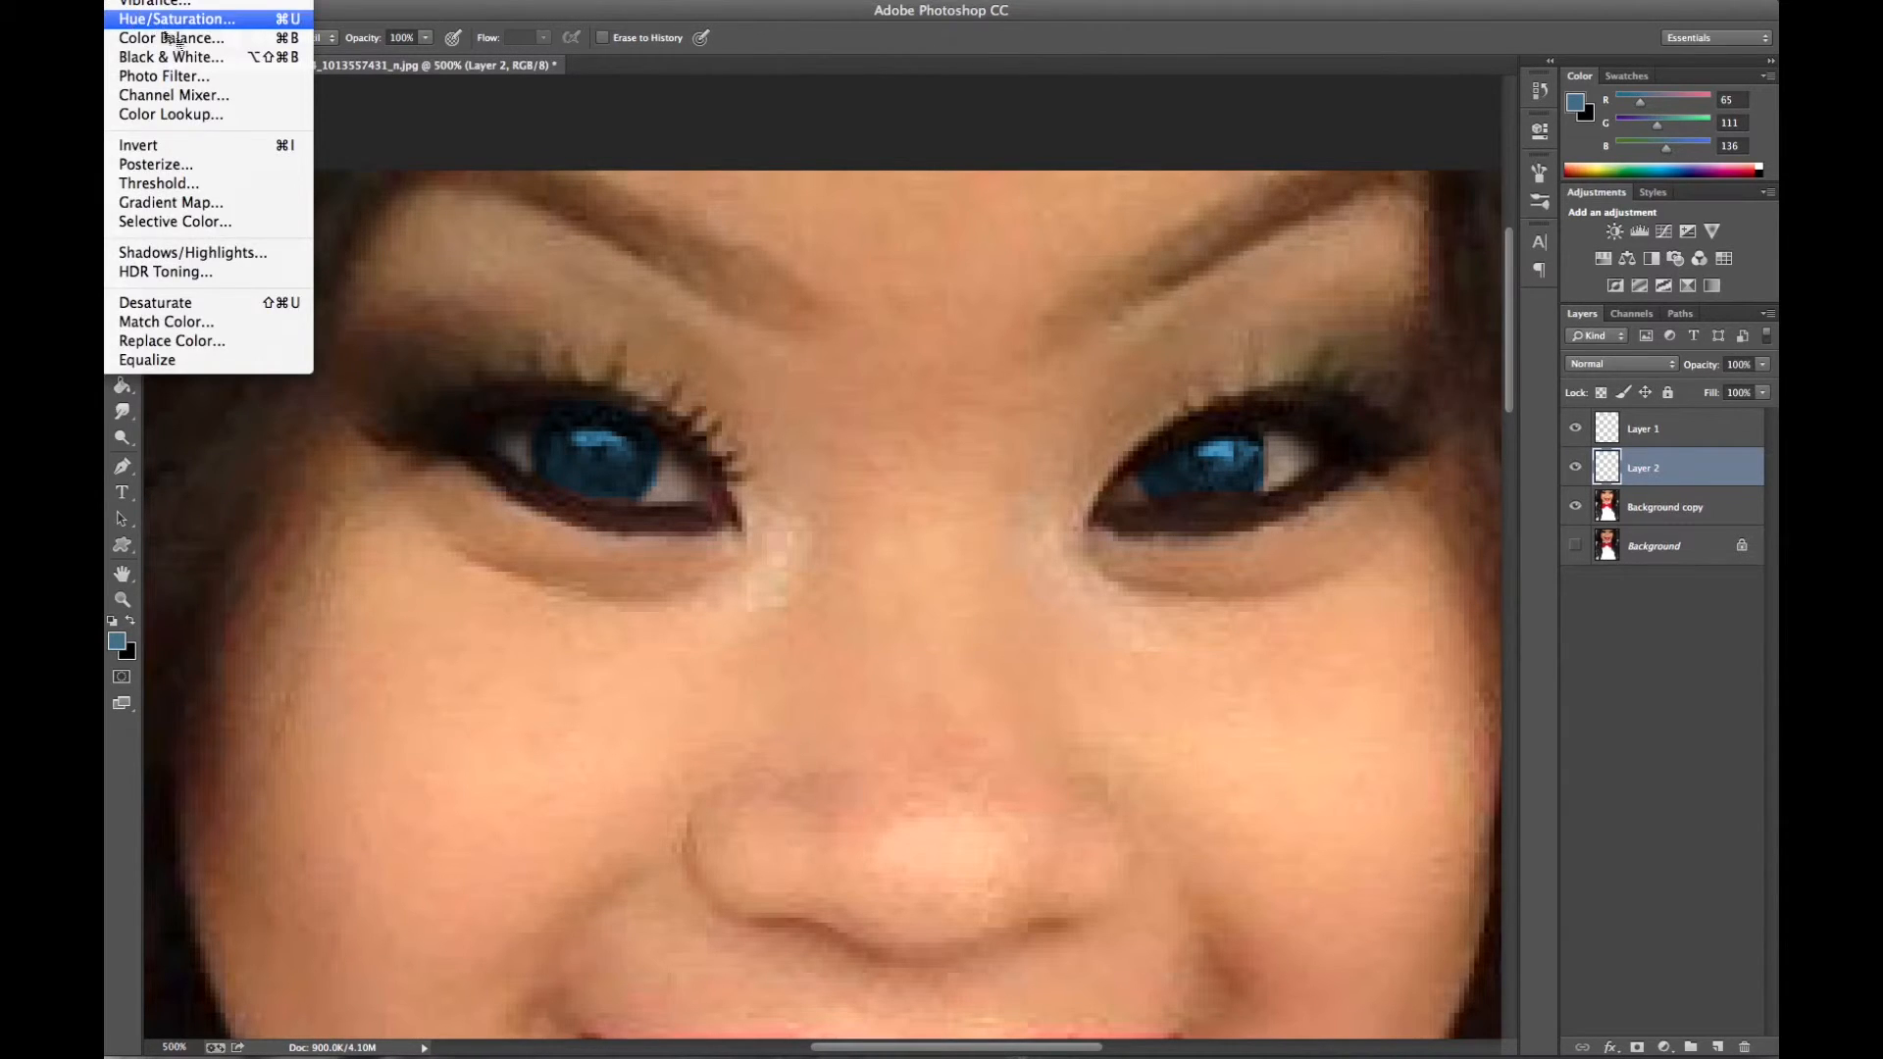
click(167, 24)
click(992, 880)
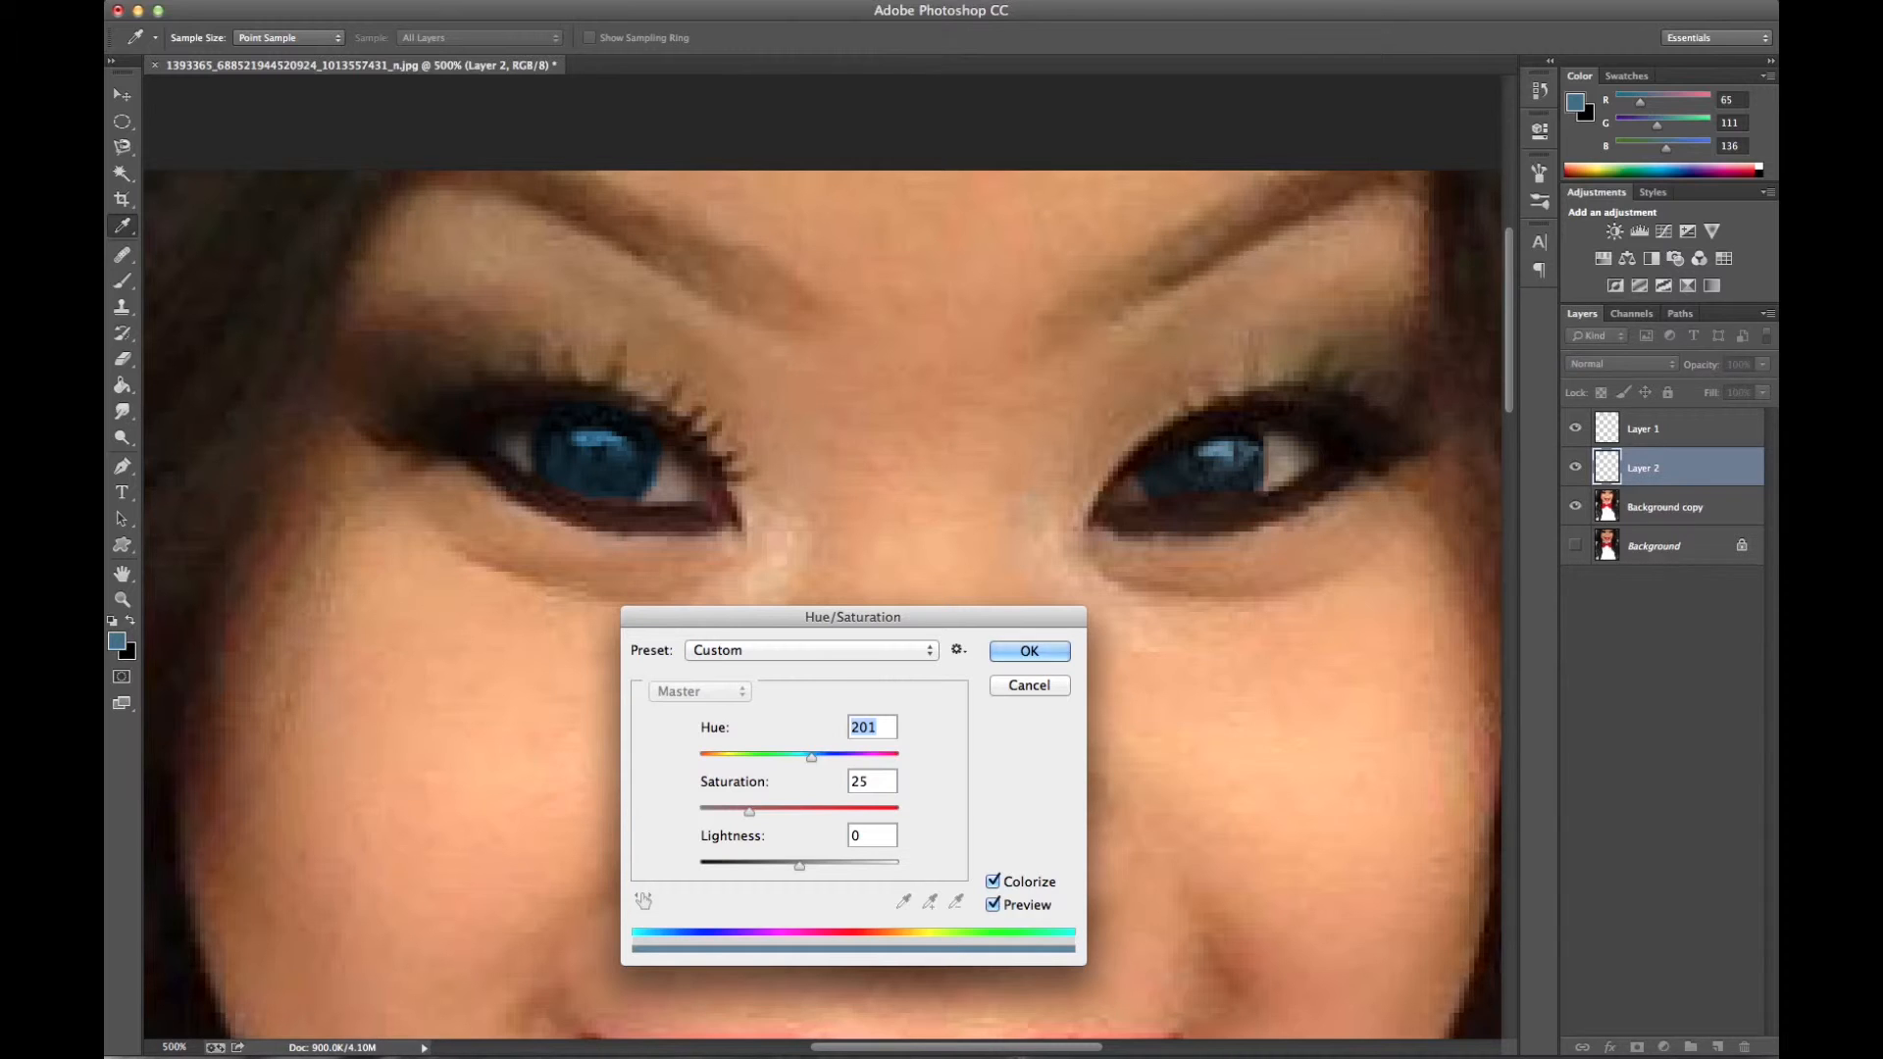
text(9)
click(880, 784)
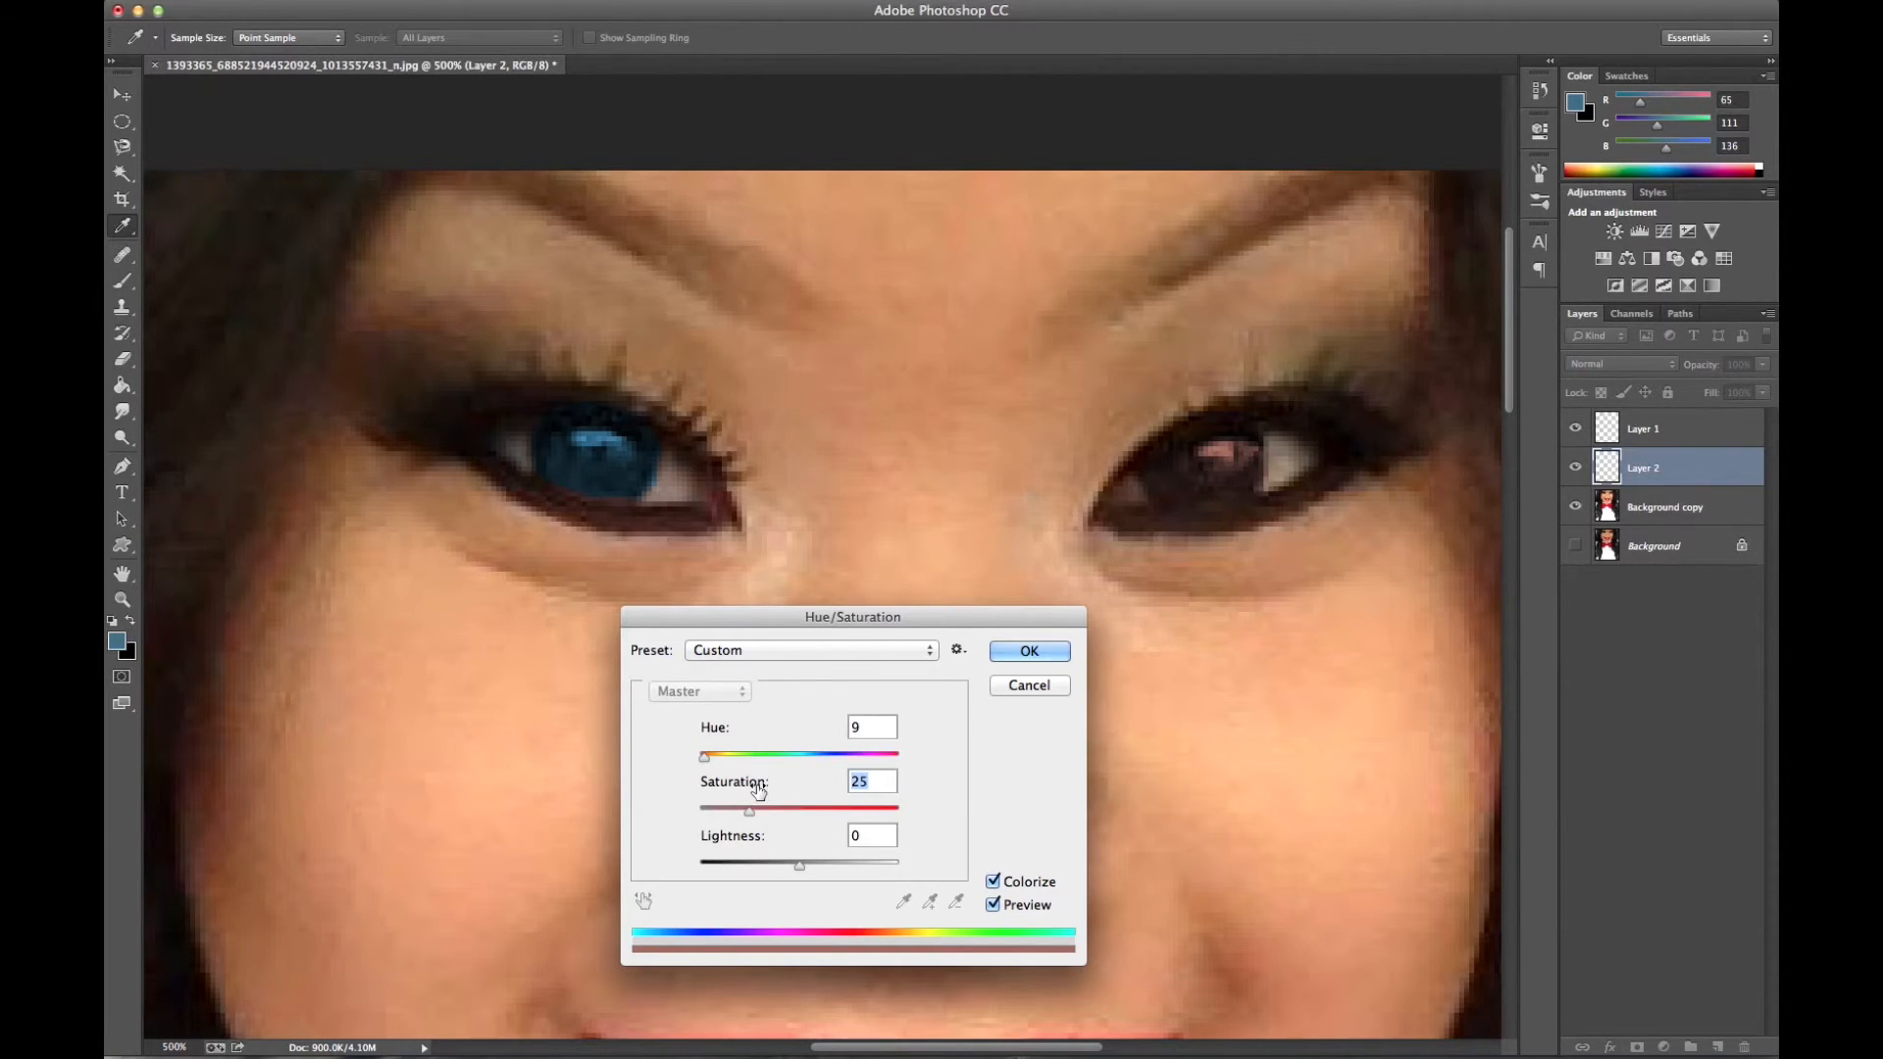
text(59)
drag(800, 872, 796, 871)
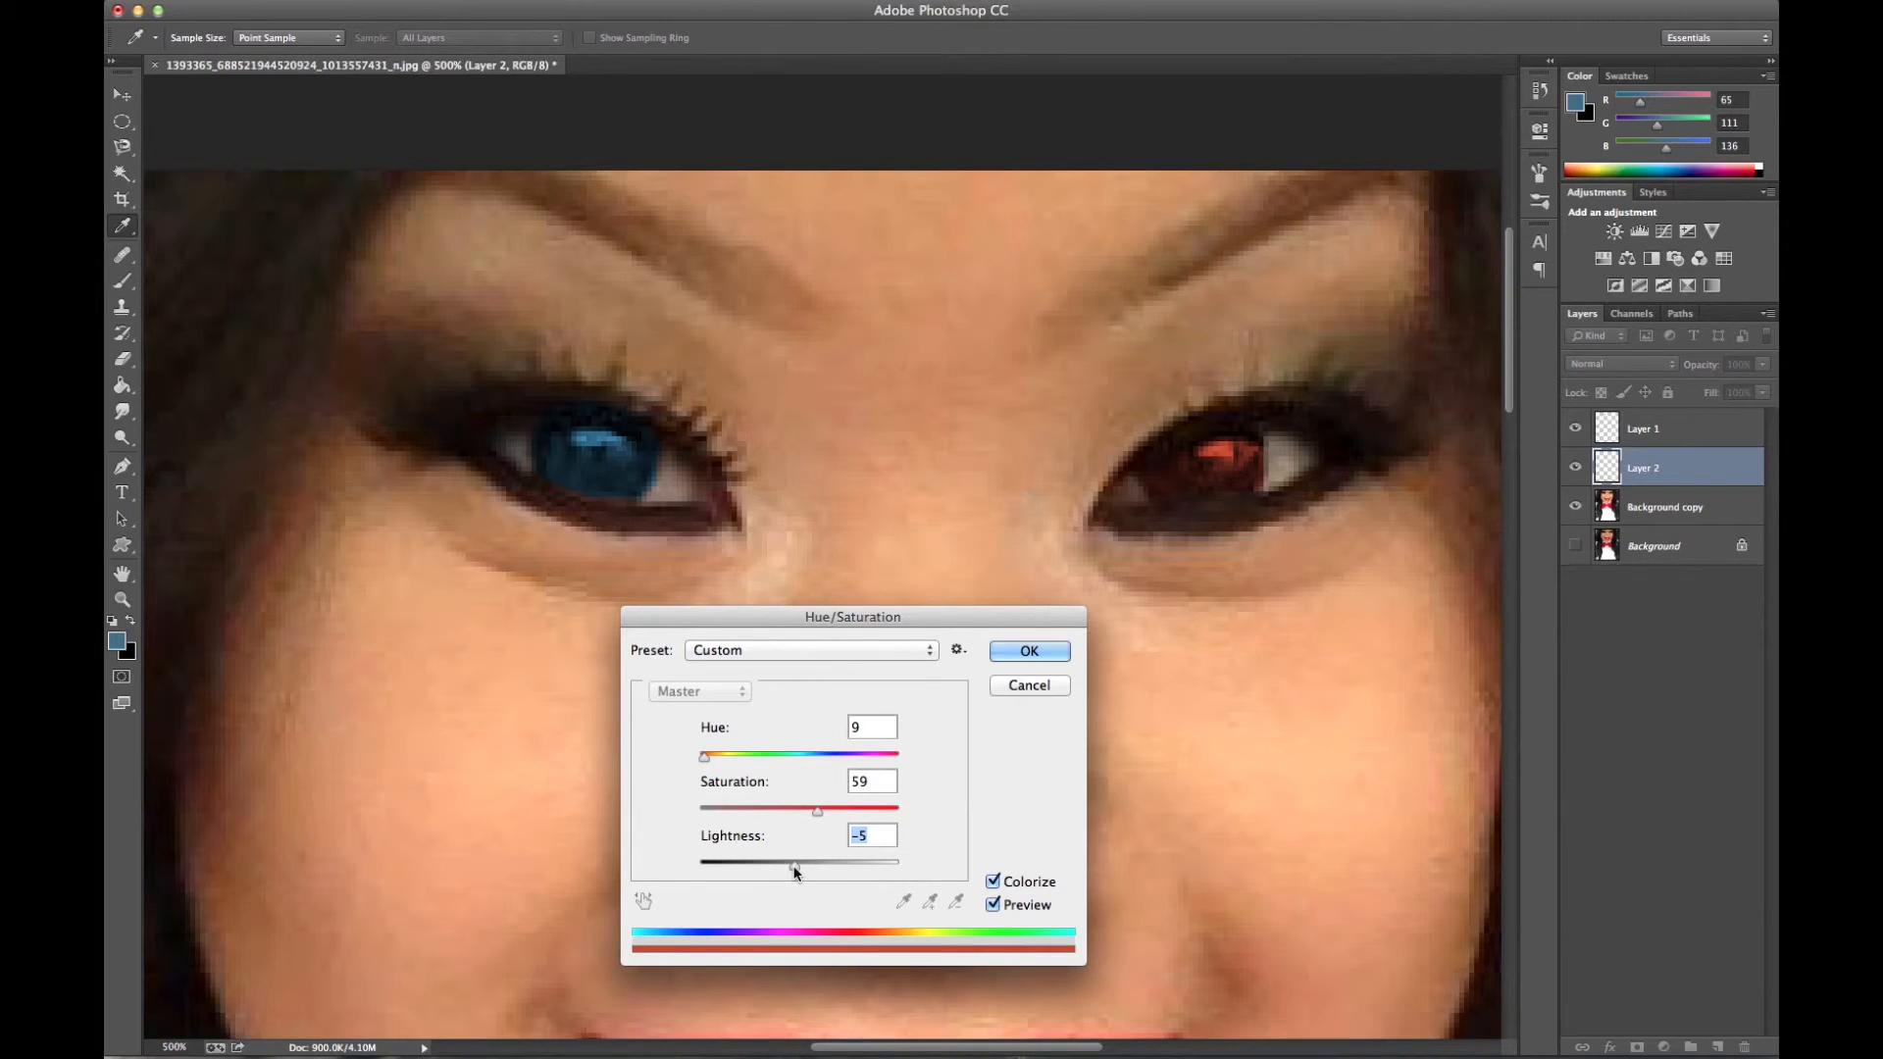
drag(795, 872, 785, 872)
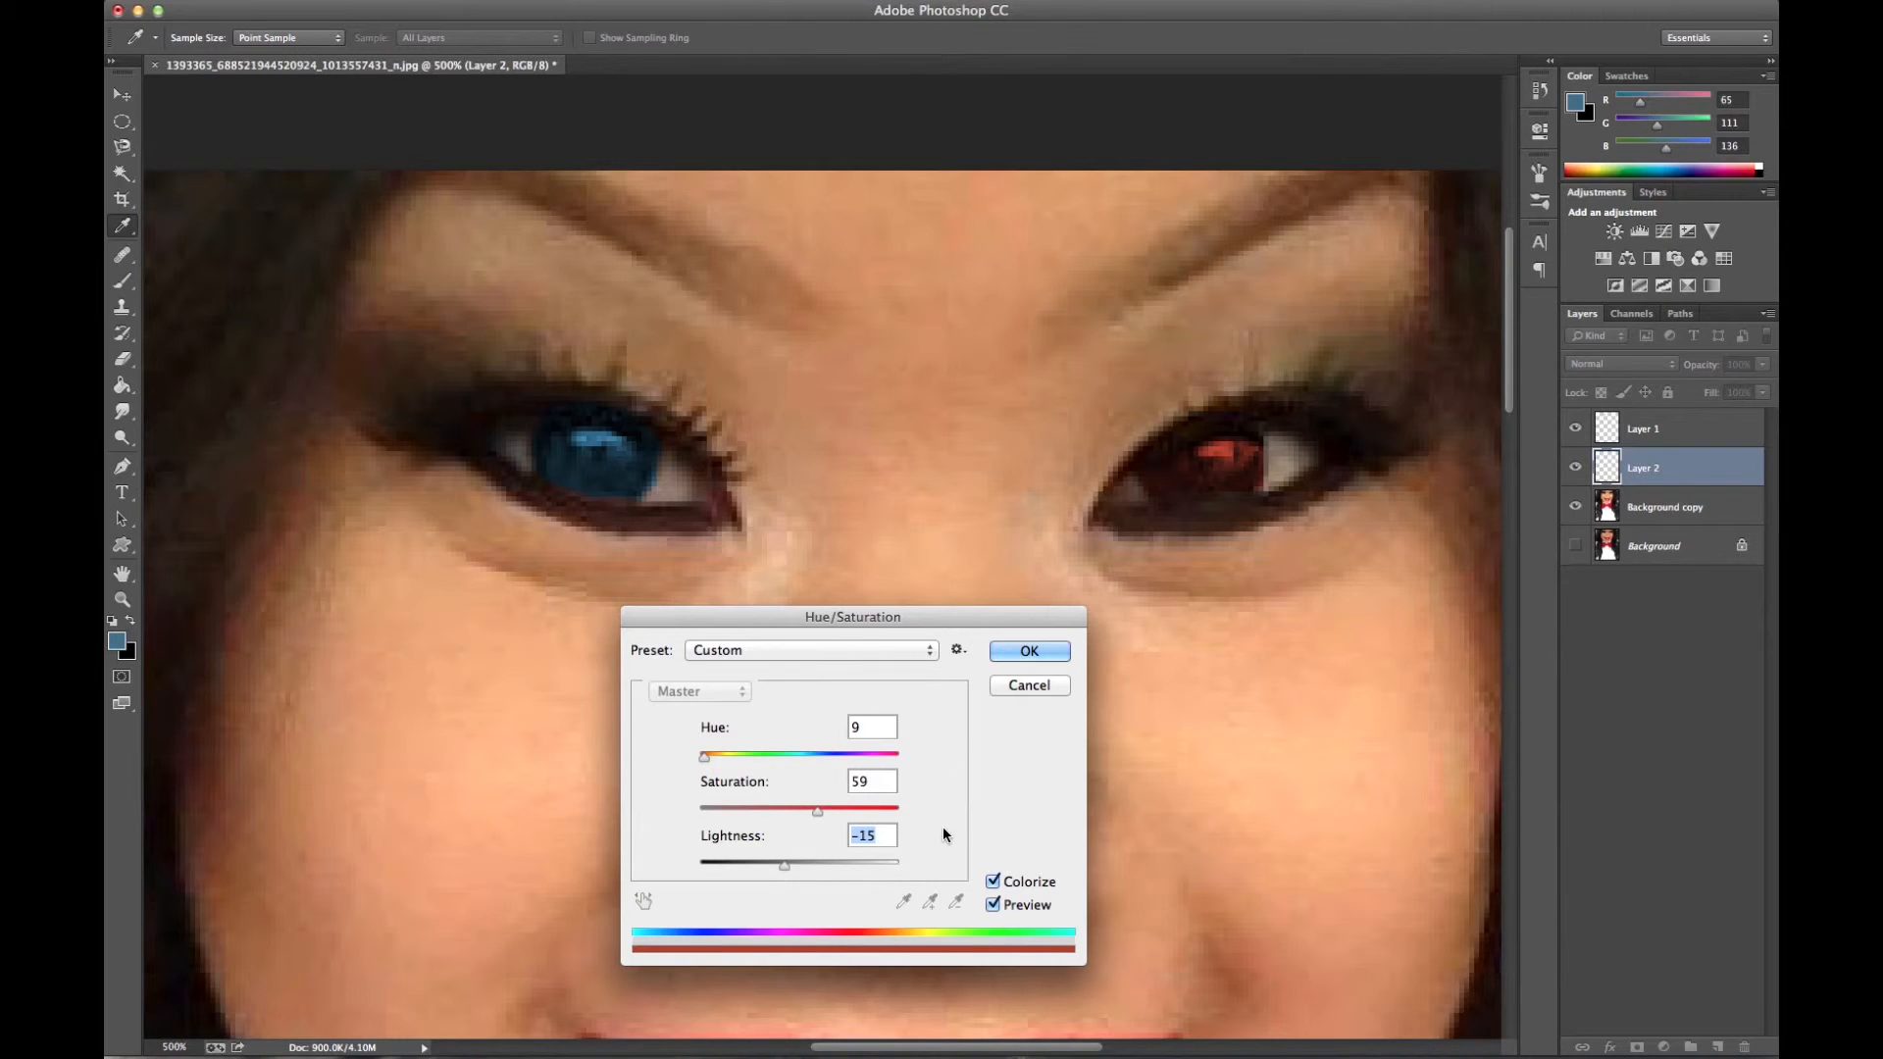
click(1029, 651)
key(e)
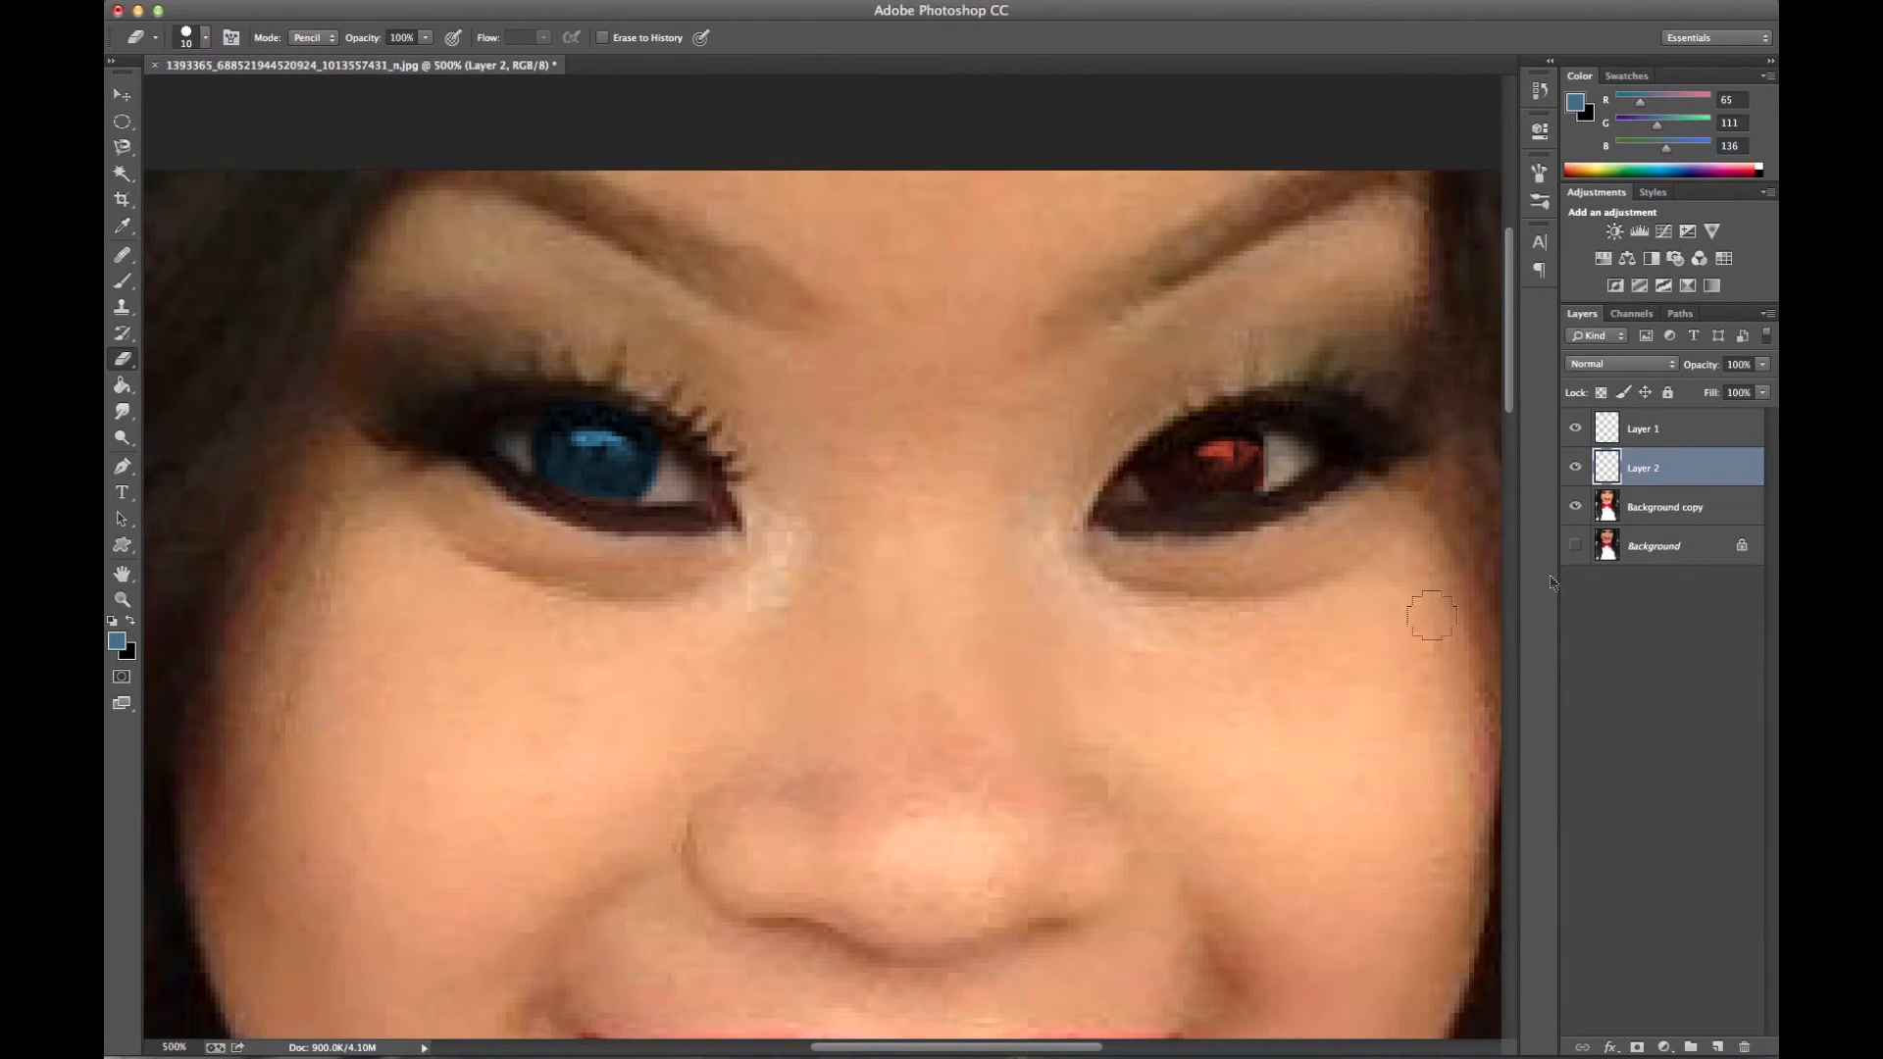
Colorize the left iris on Layer 1 with Hue/Saturation: hue 9, saturation 59, lightness -15
click(1687, 446)
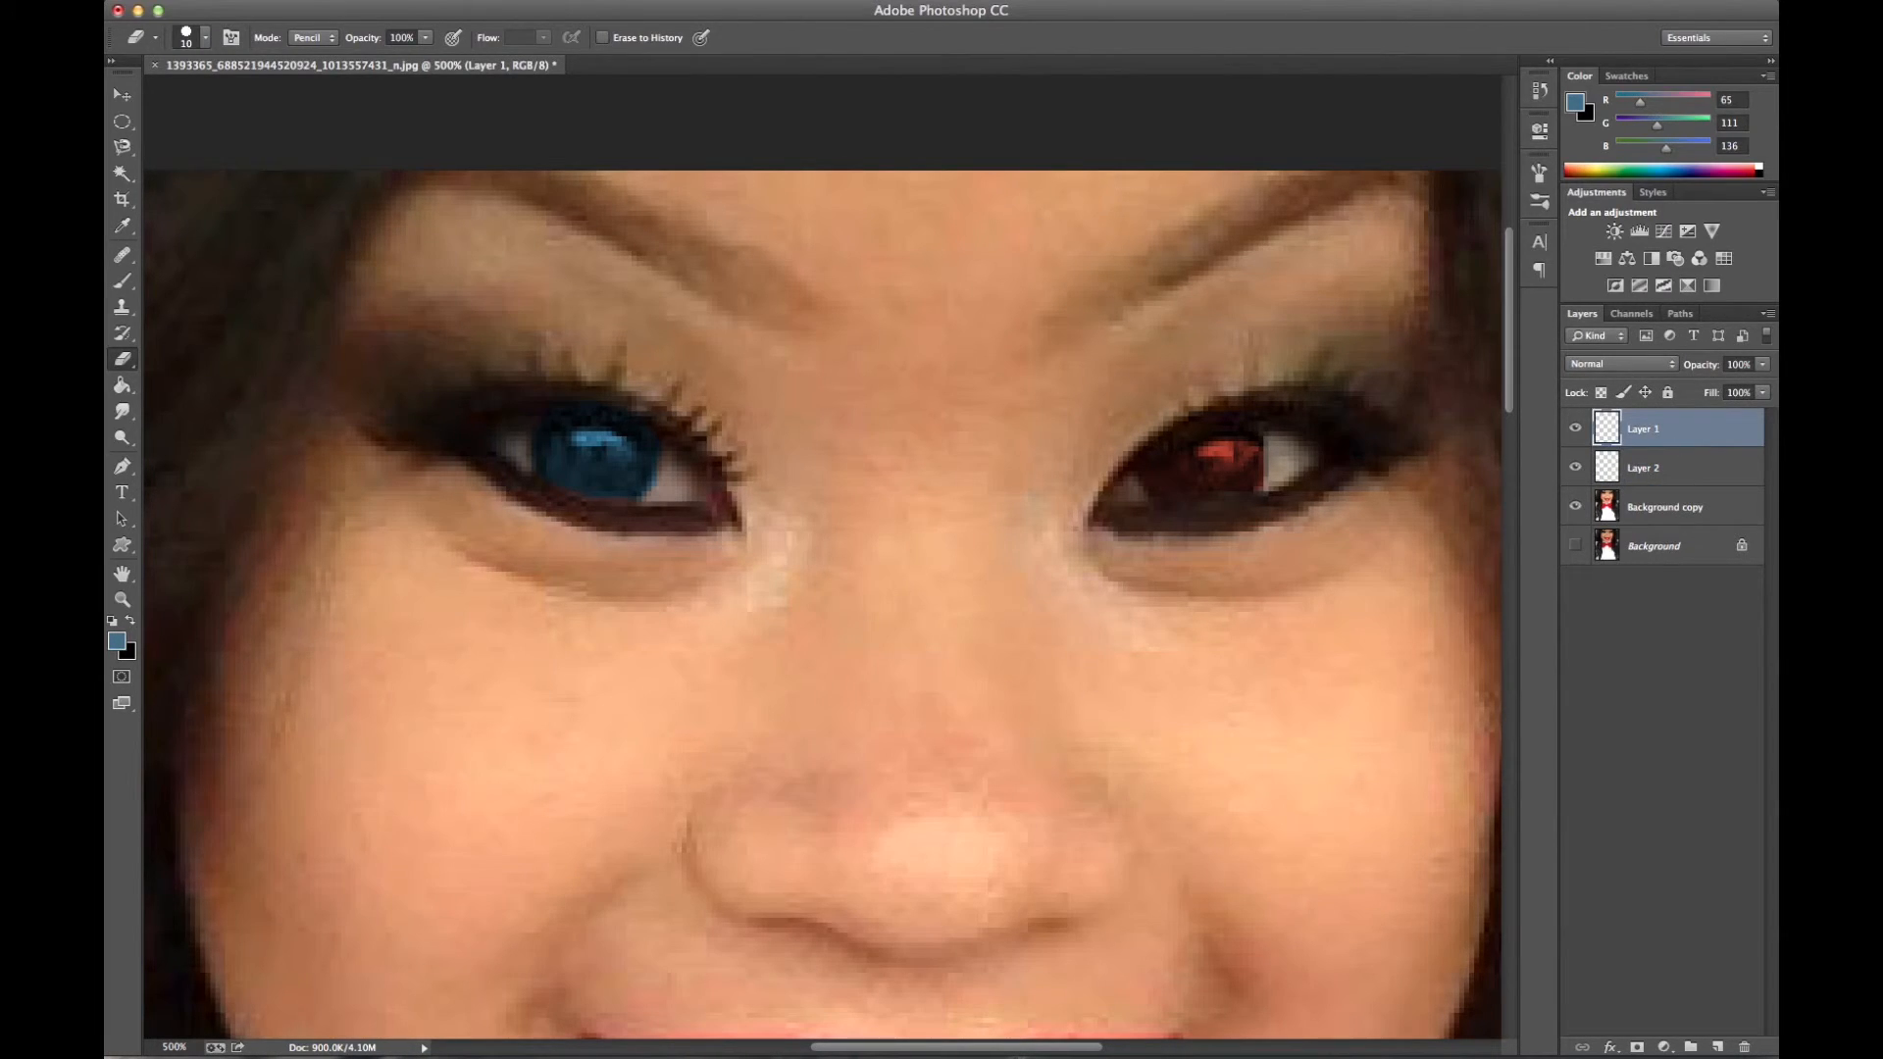
click(108, 5)
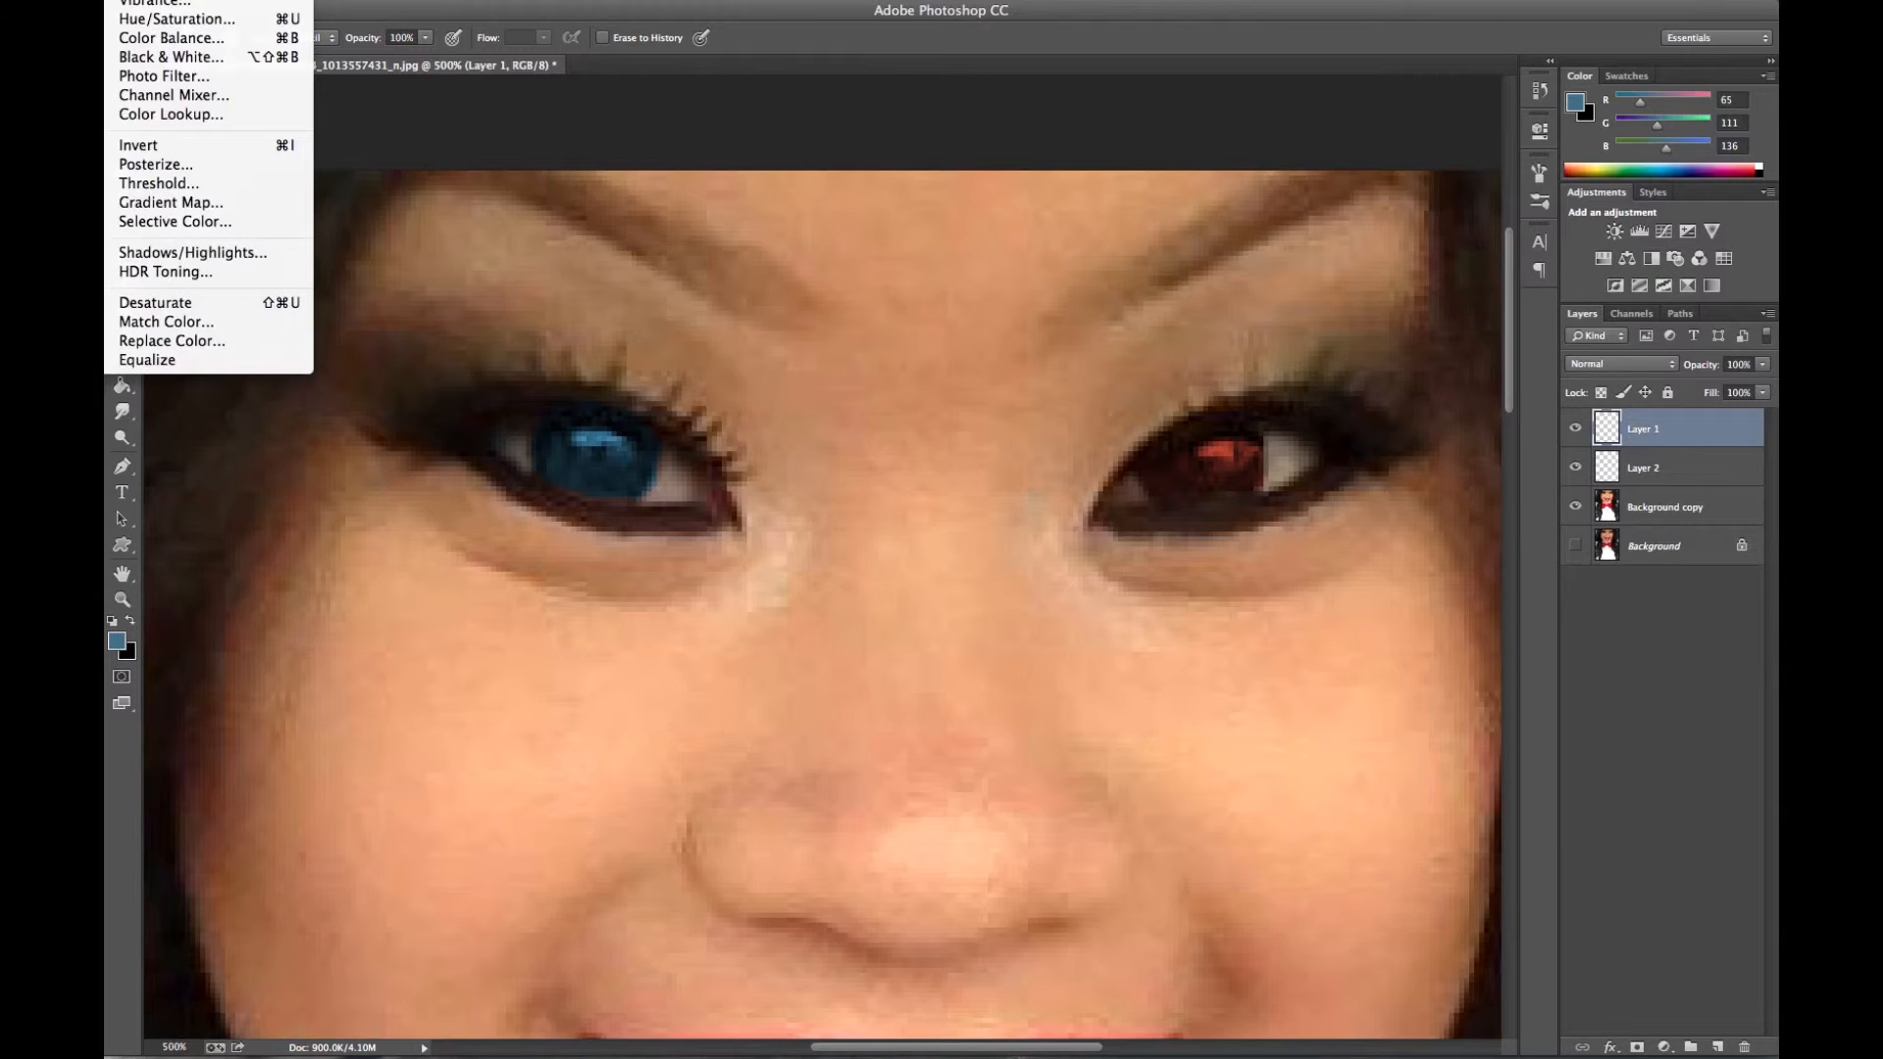
click(183, 20)
click(993, 881)
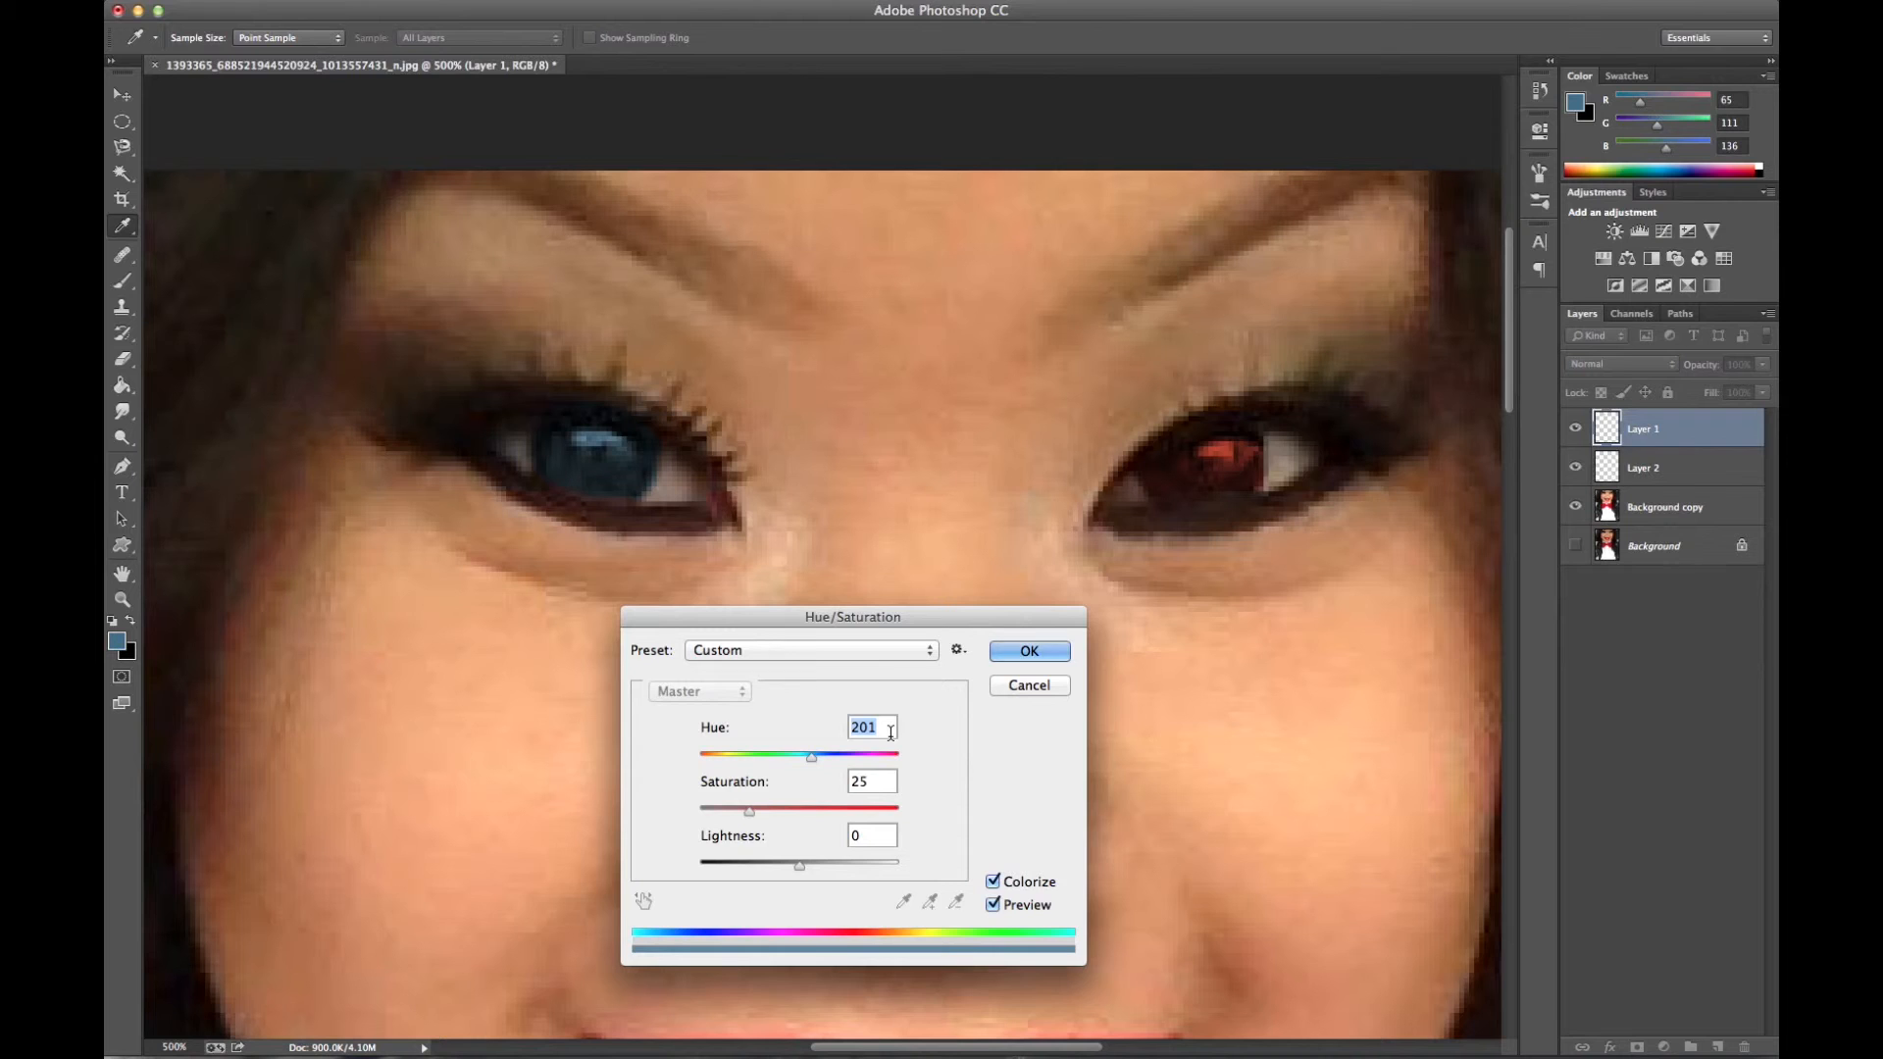
text(9)
click(851, 781)
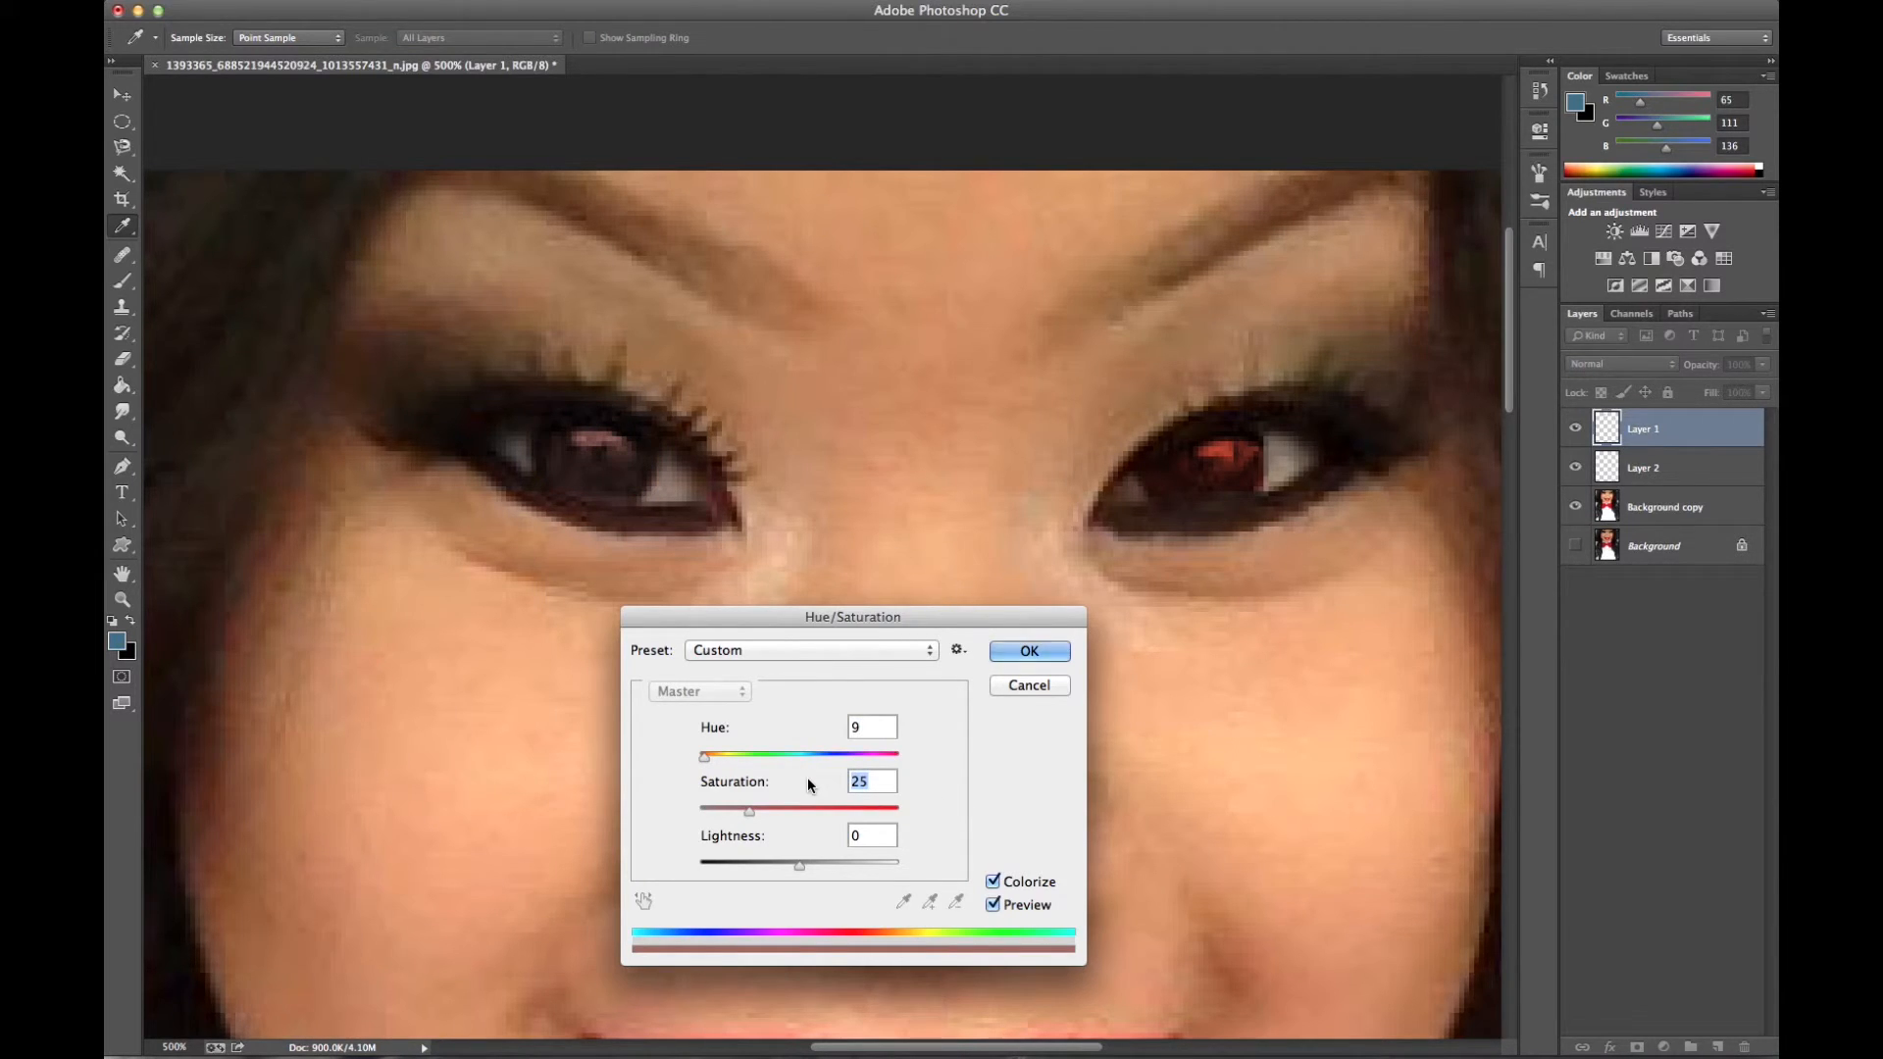
text(59)
click(864, 829)
text(-15)
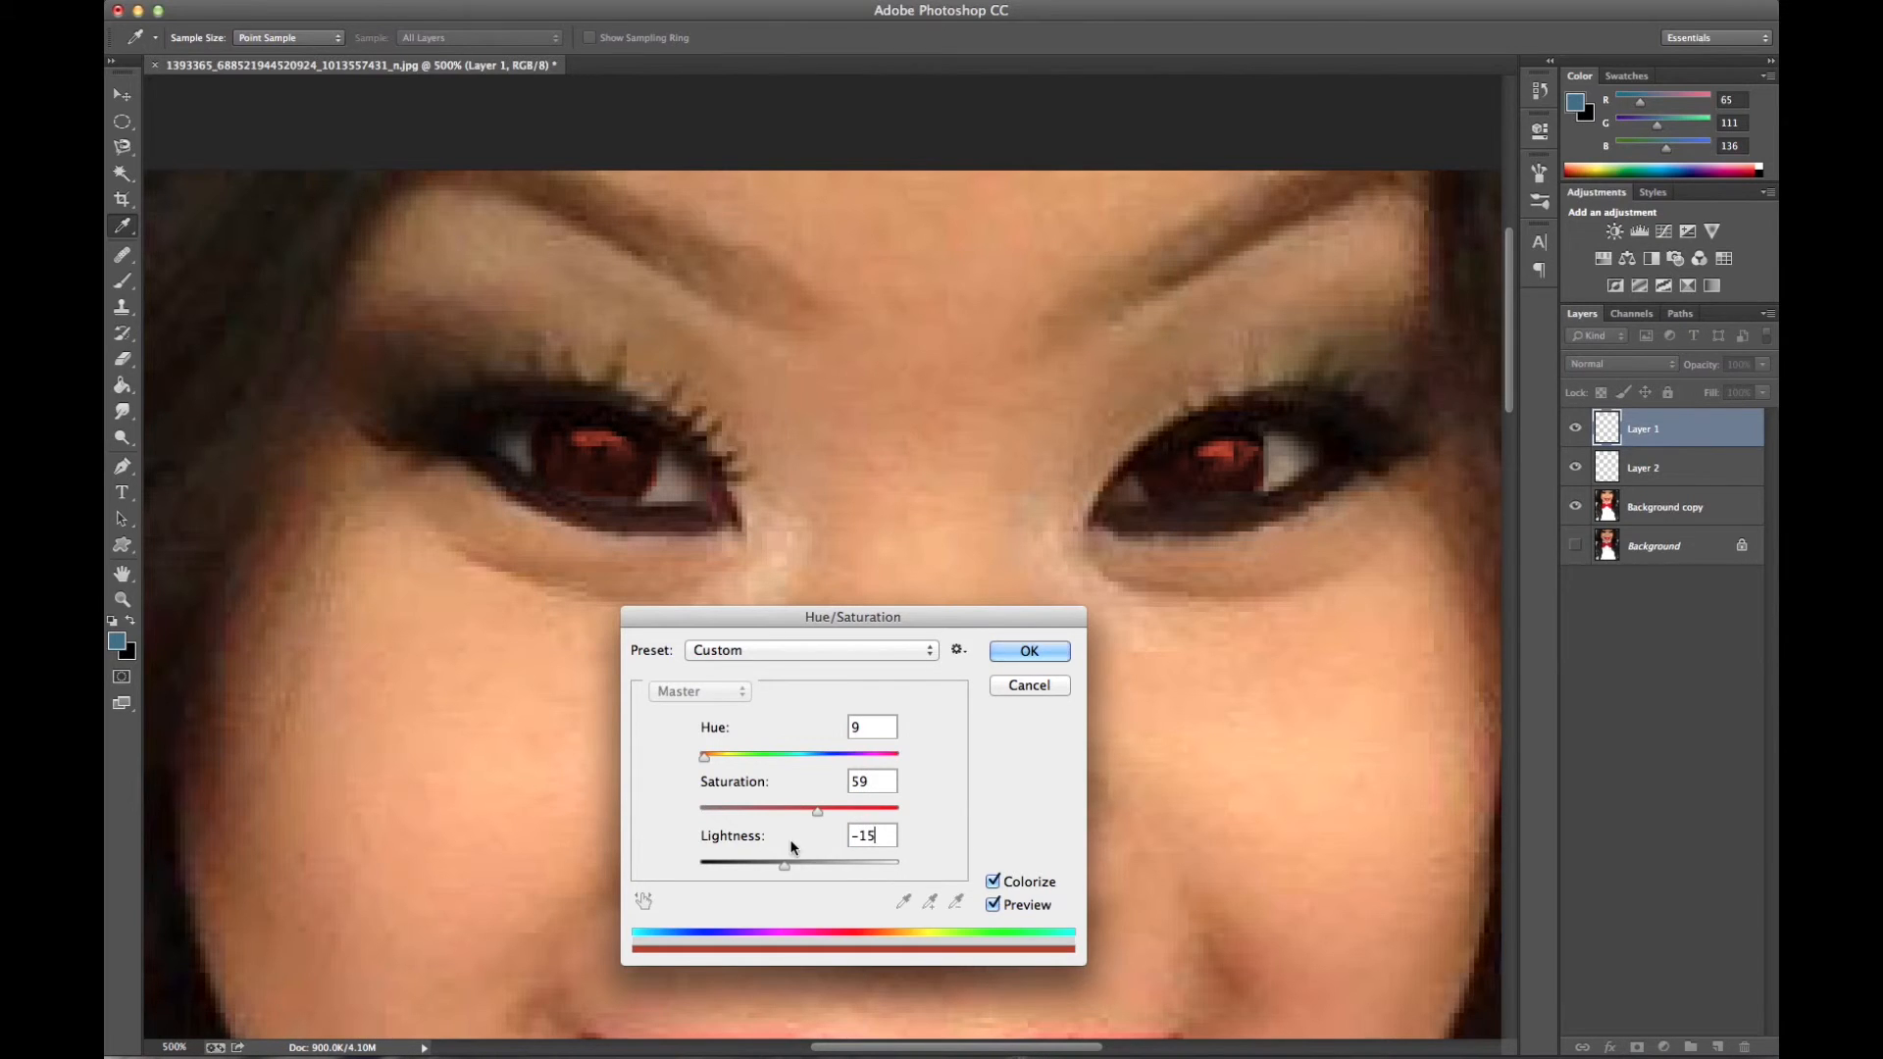
click(1029, 652)
key(e)
Save a copy of the photo to the Desktop as the JPEG file burn_umber.jpg
click(173, 1048)
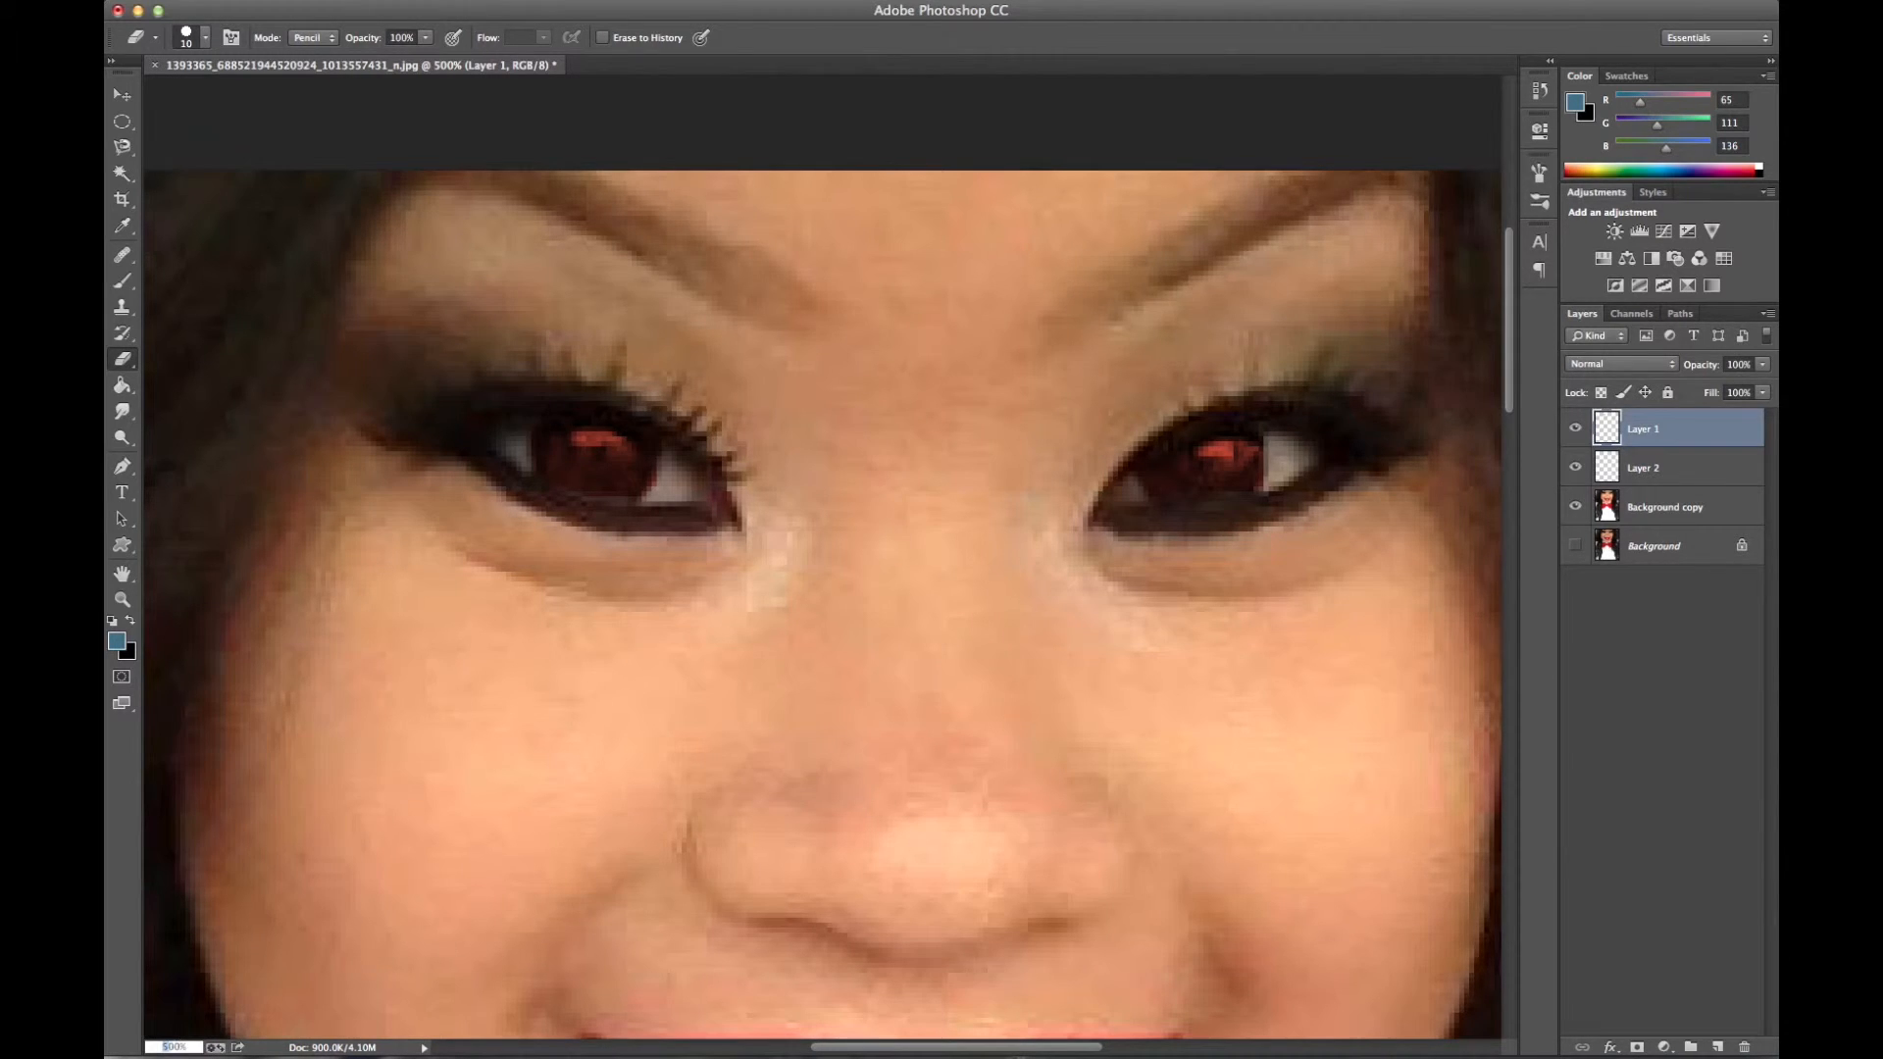
text(100)
key(Return)
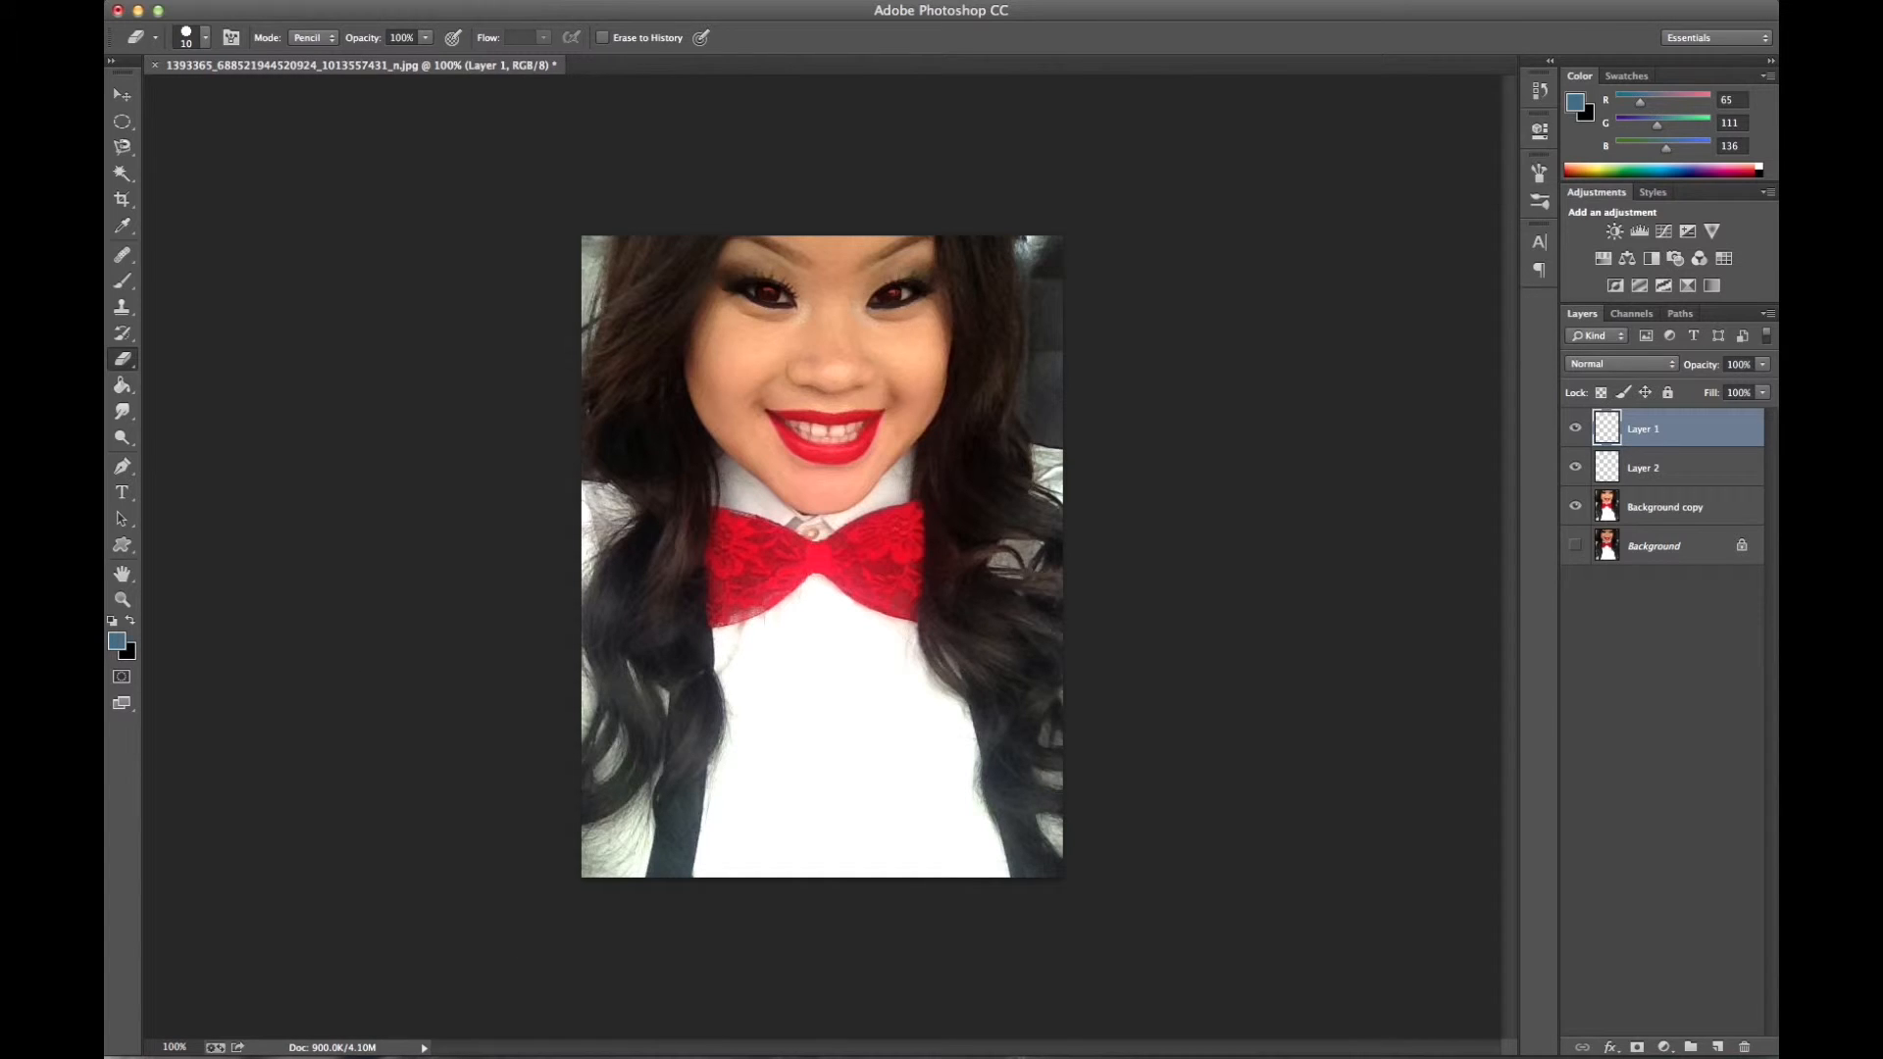
key(super+shift+s)
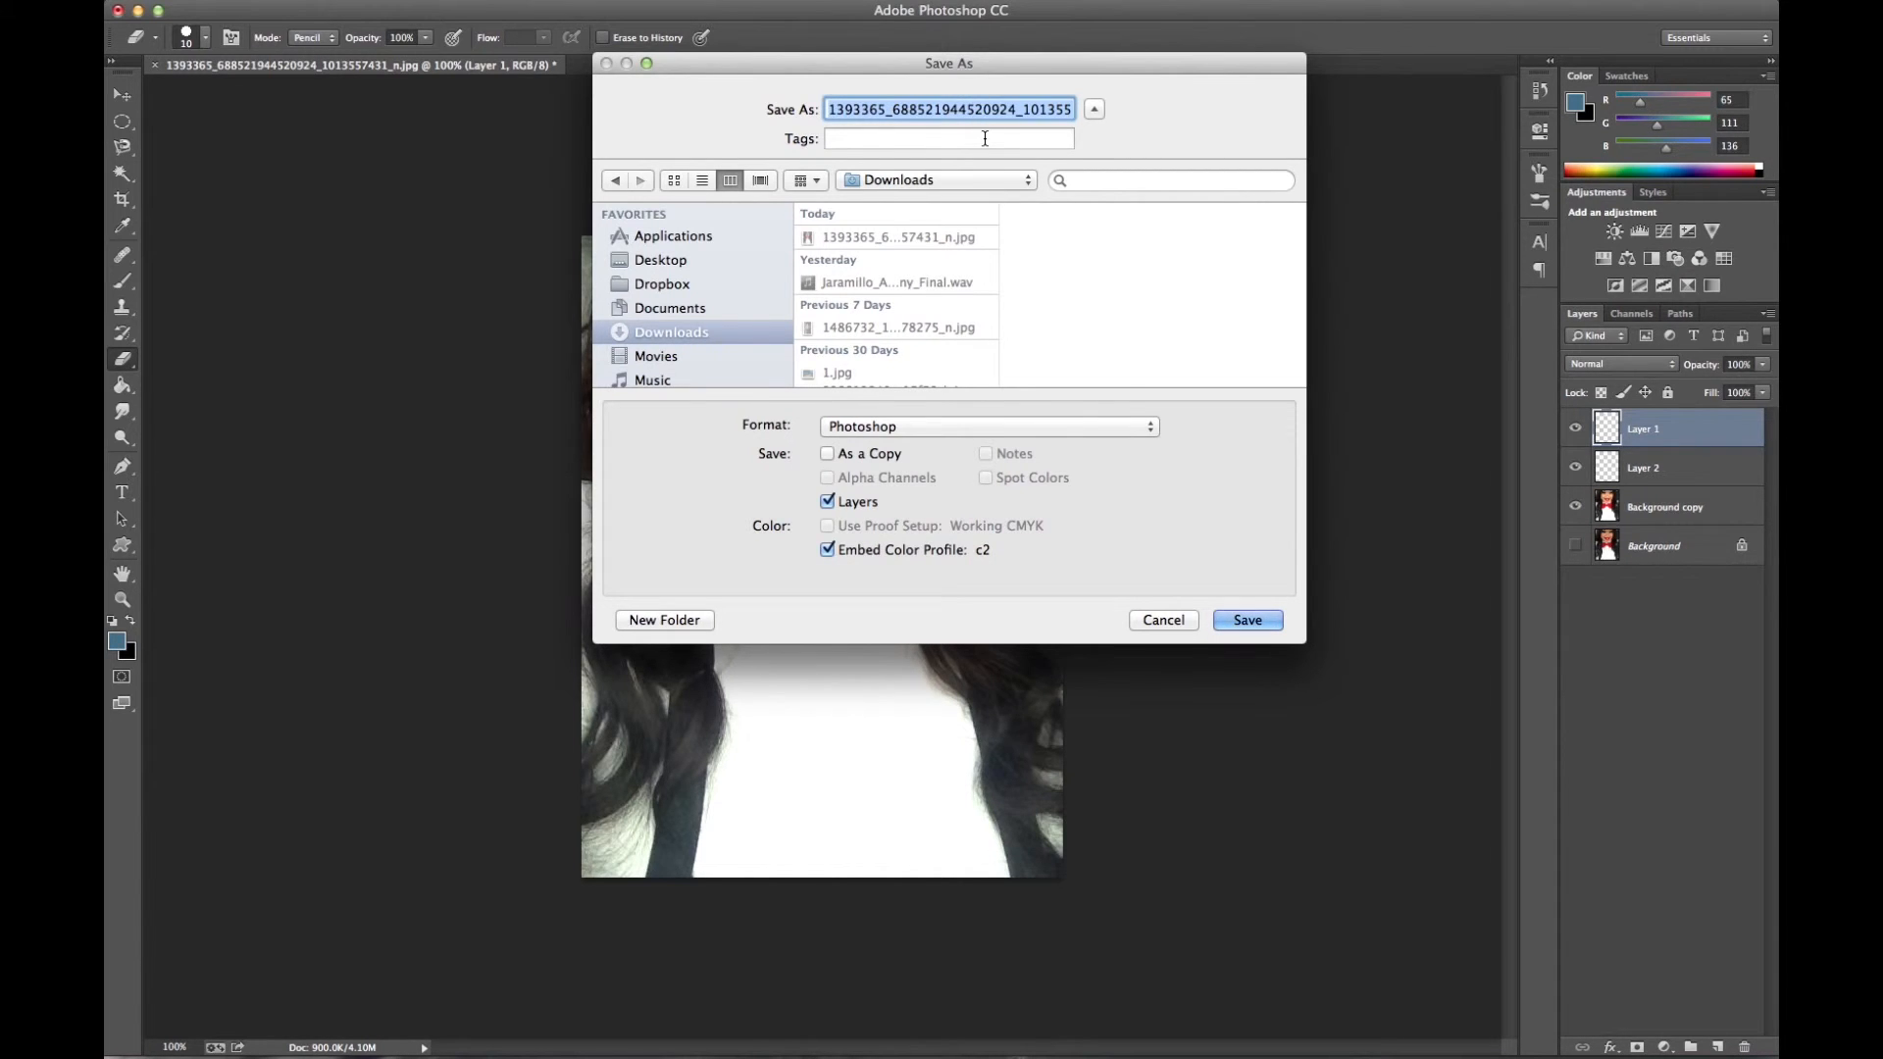
text(burn_umbe)
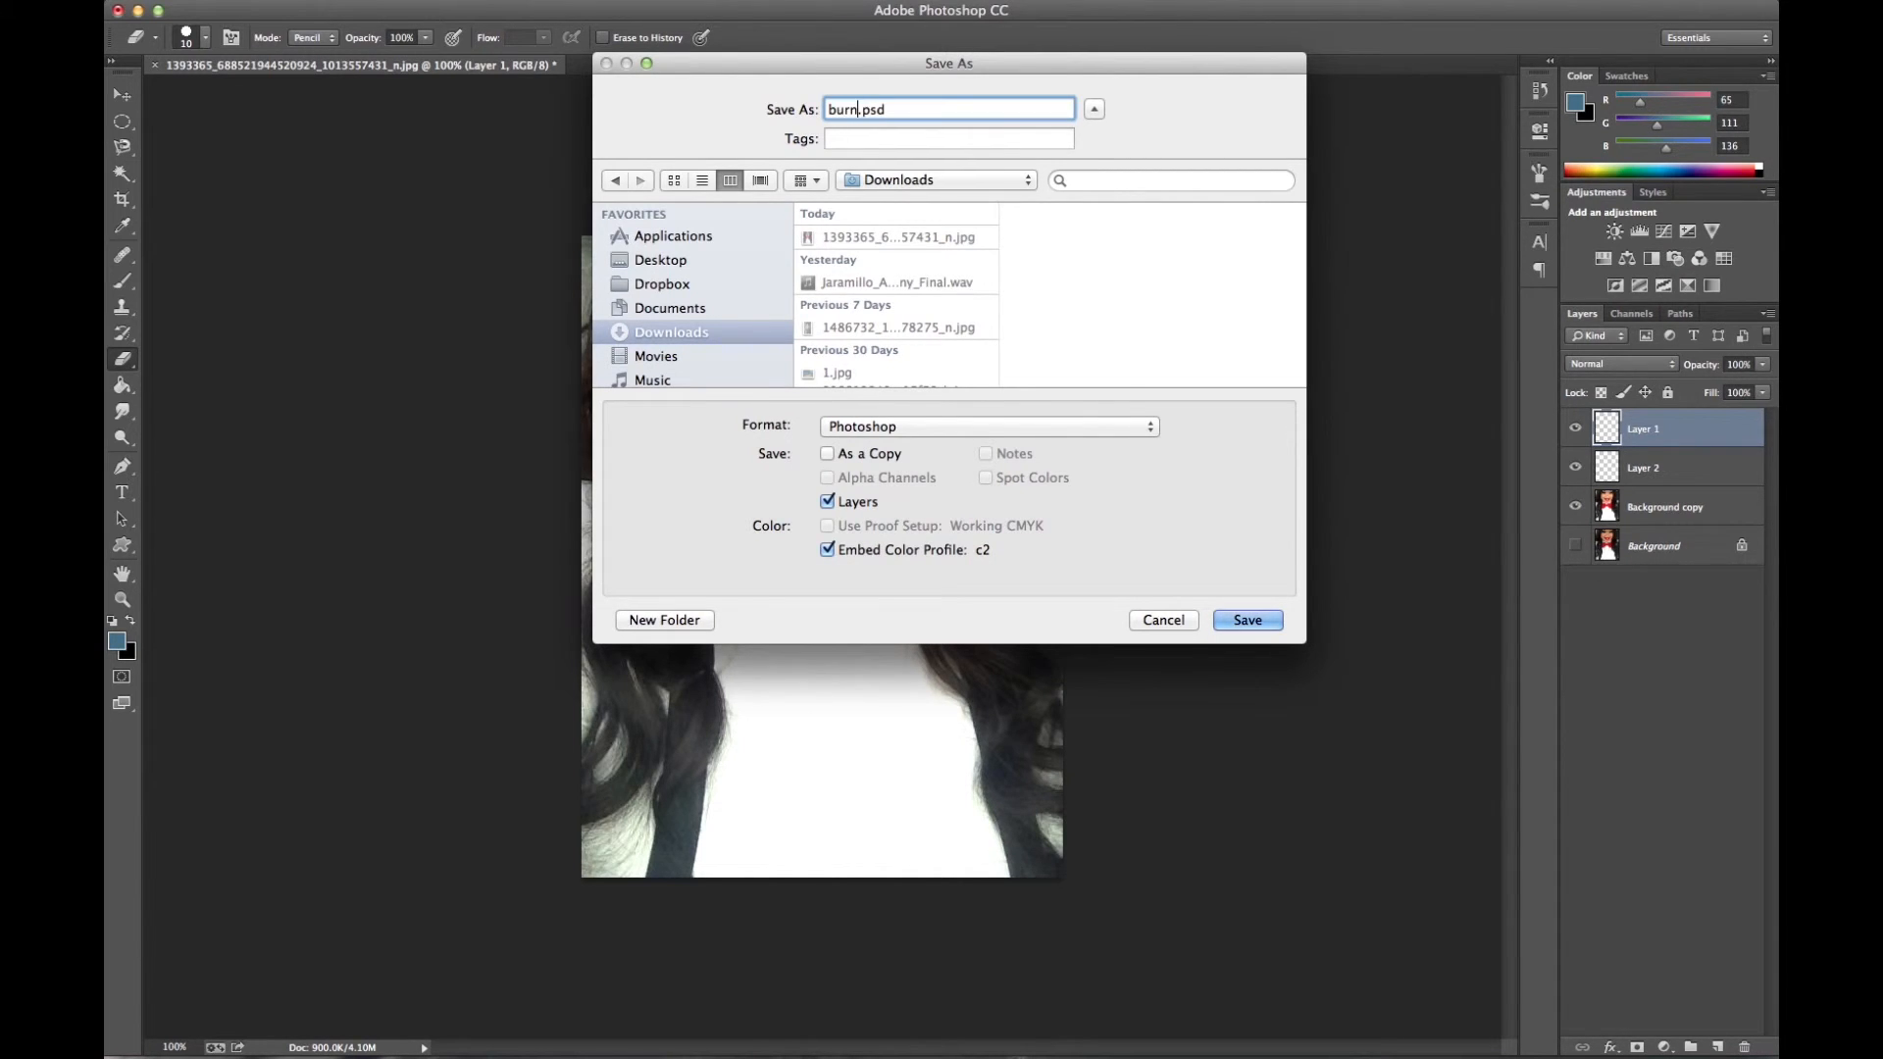
text(r)
click(1143, 428)
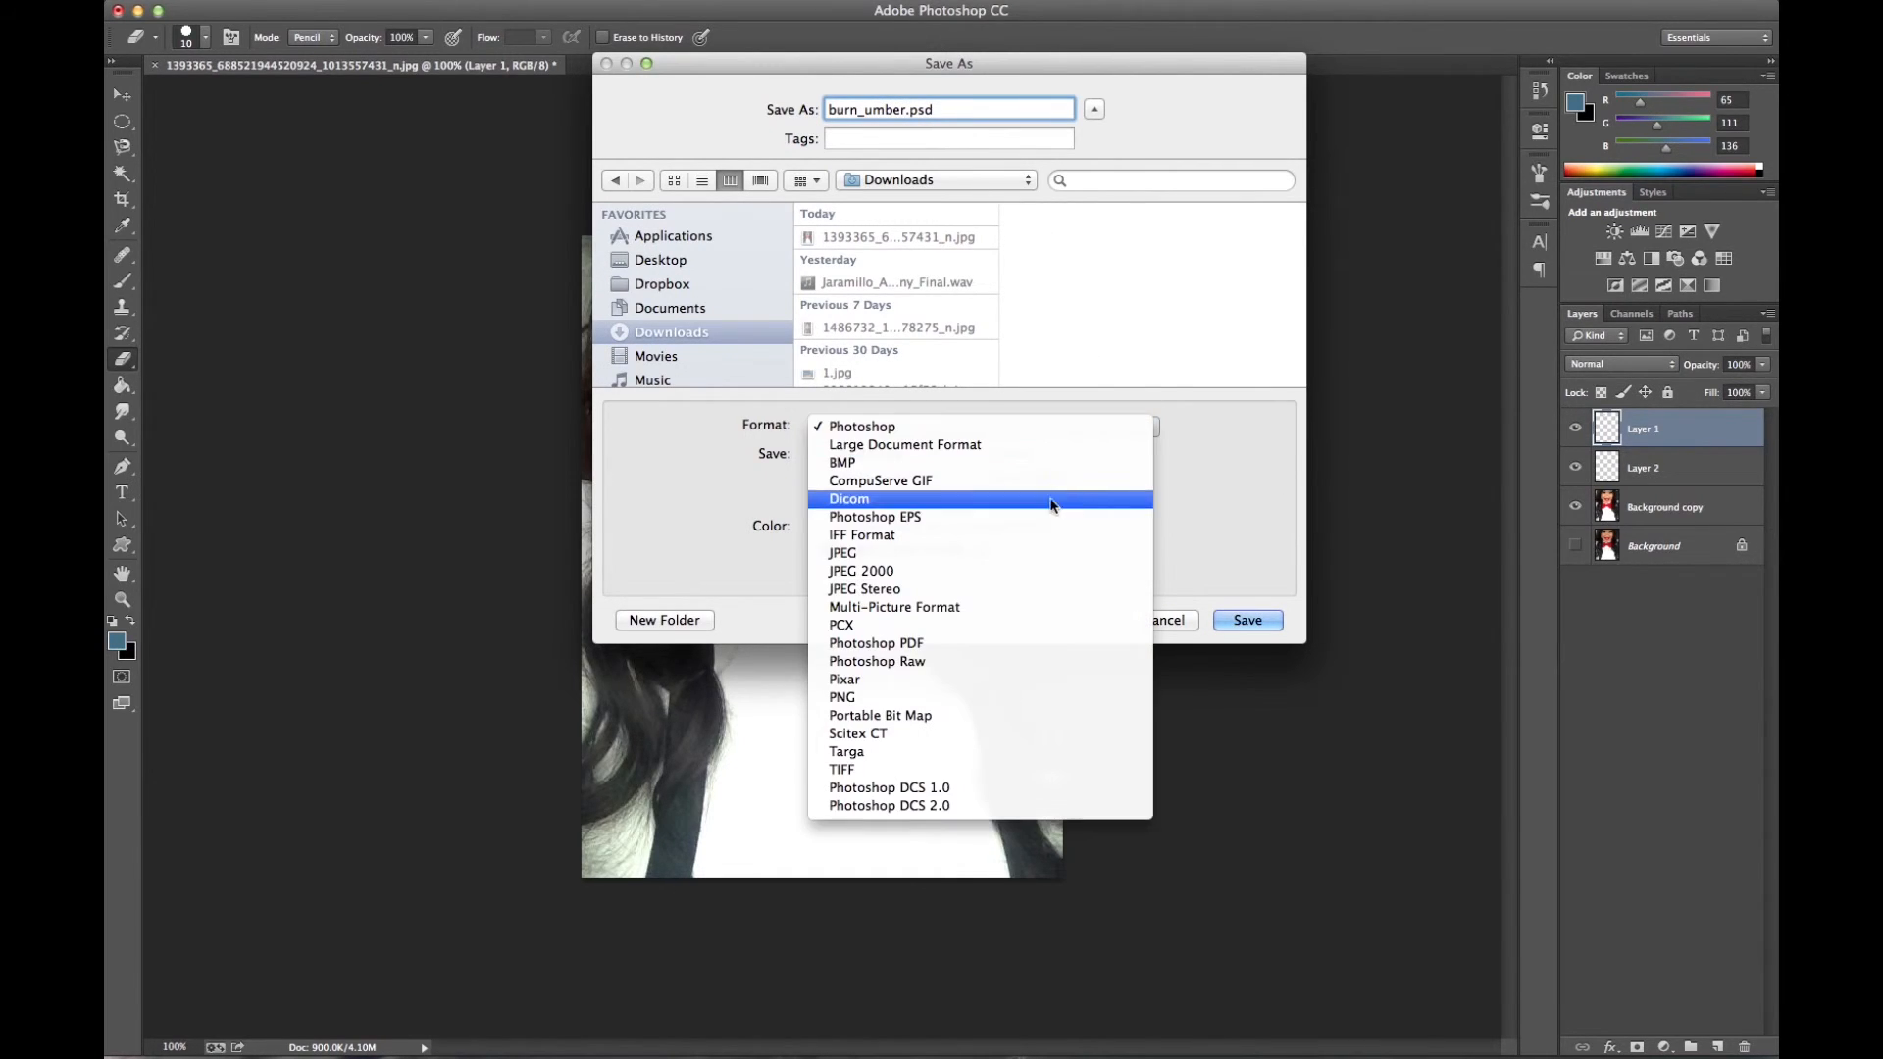
click(1013, 558)
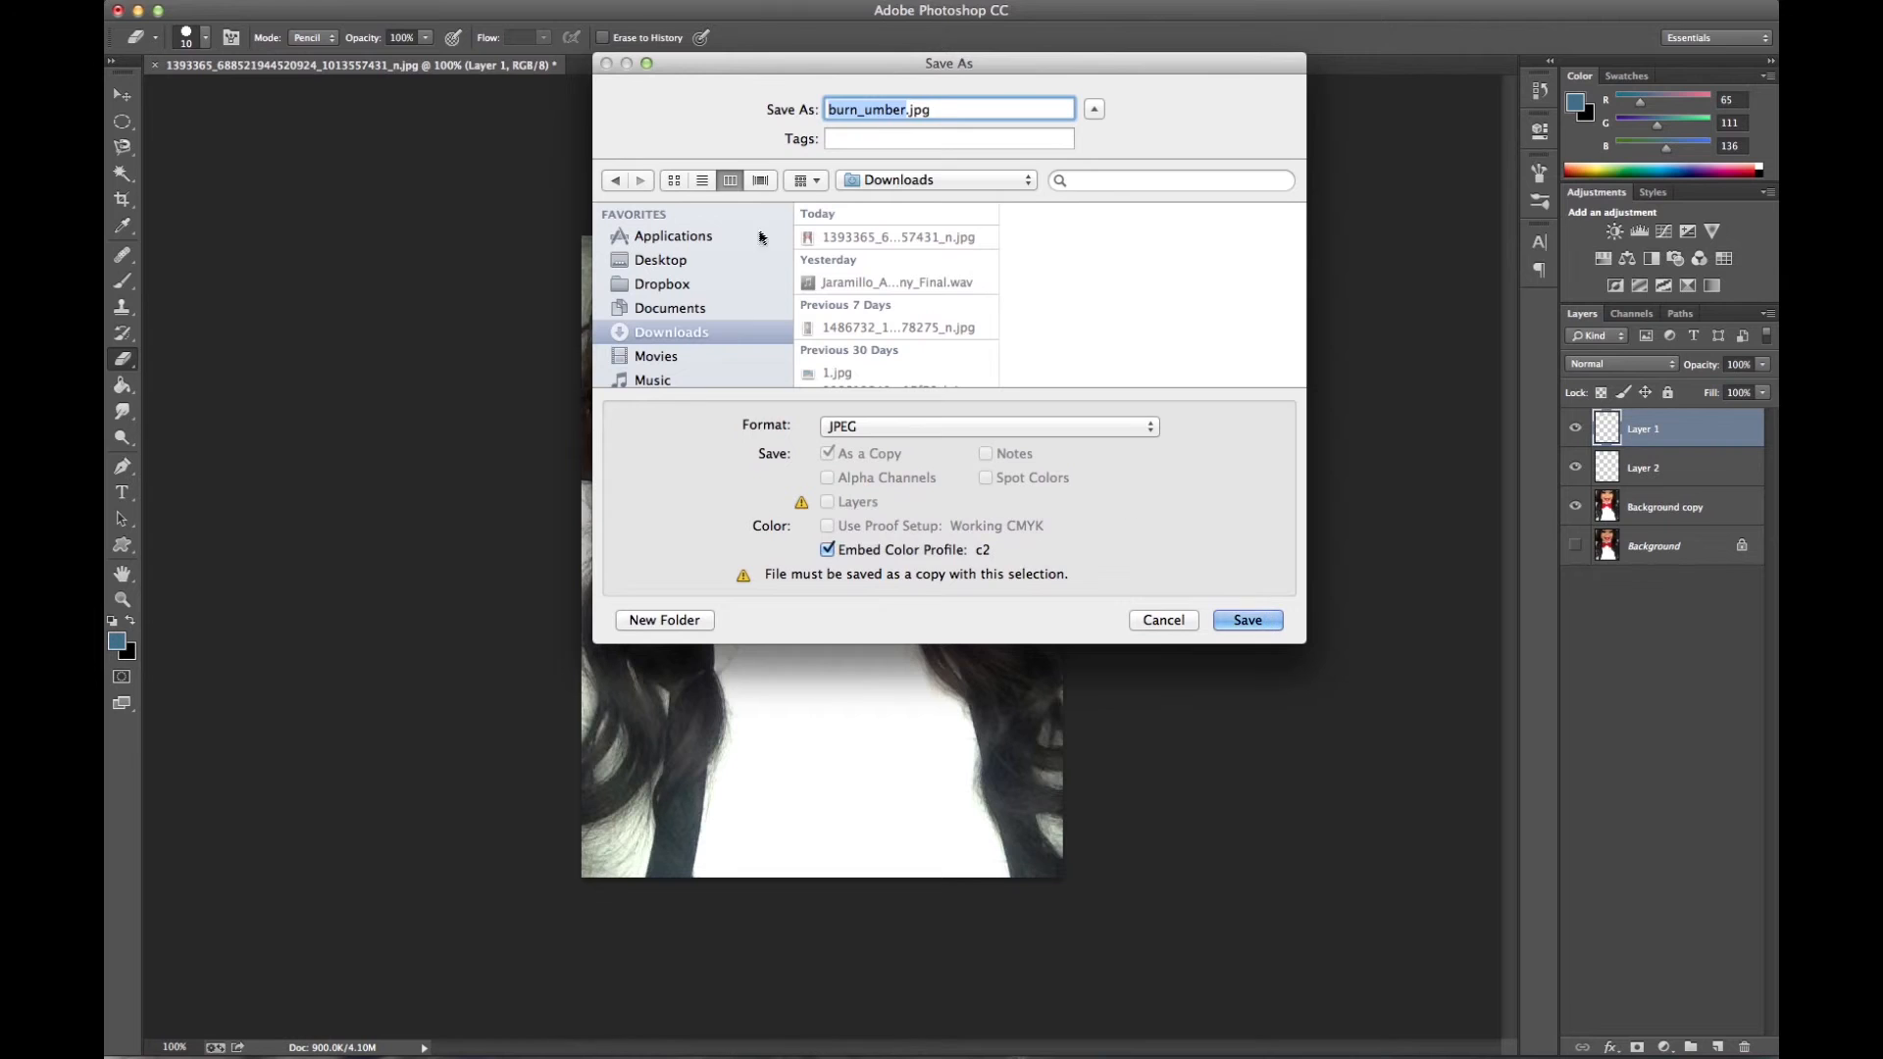
click(675, 261)
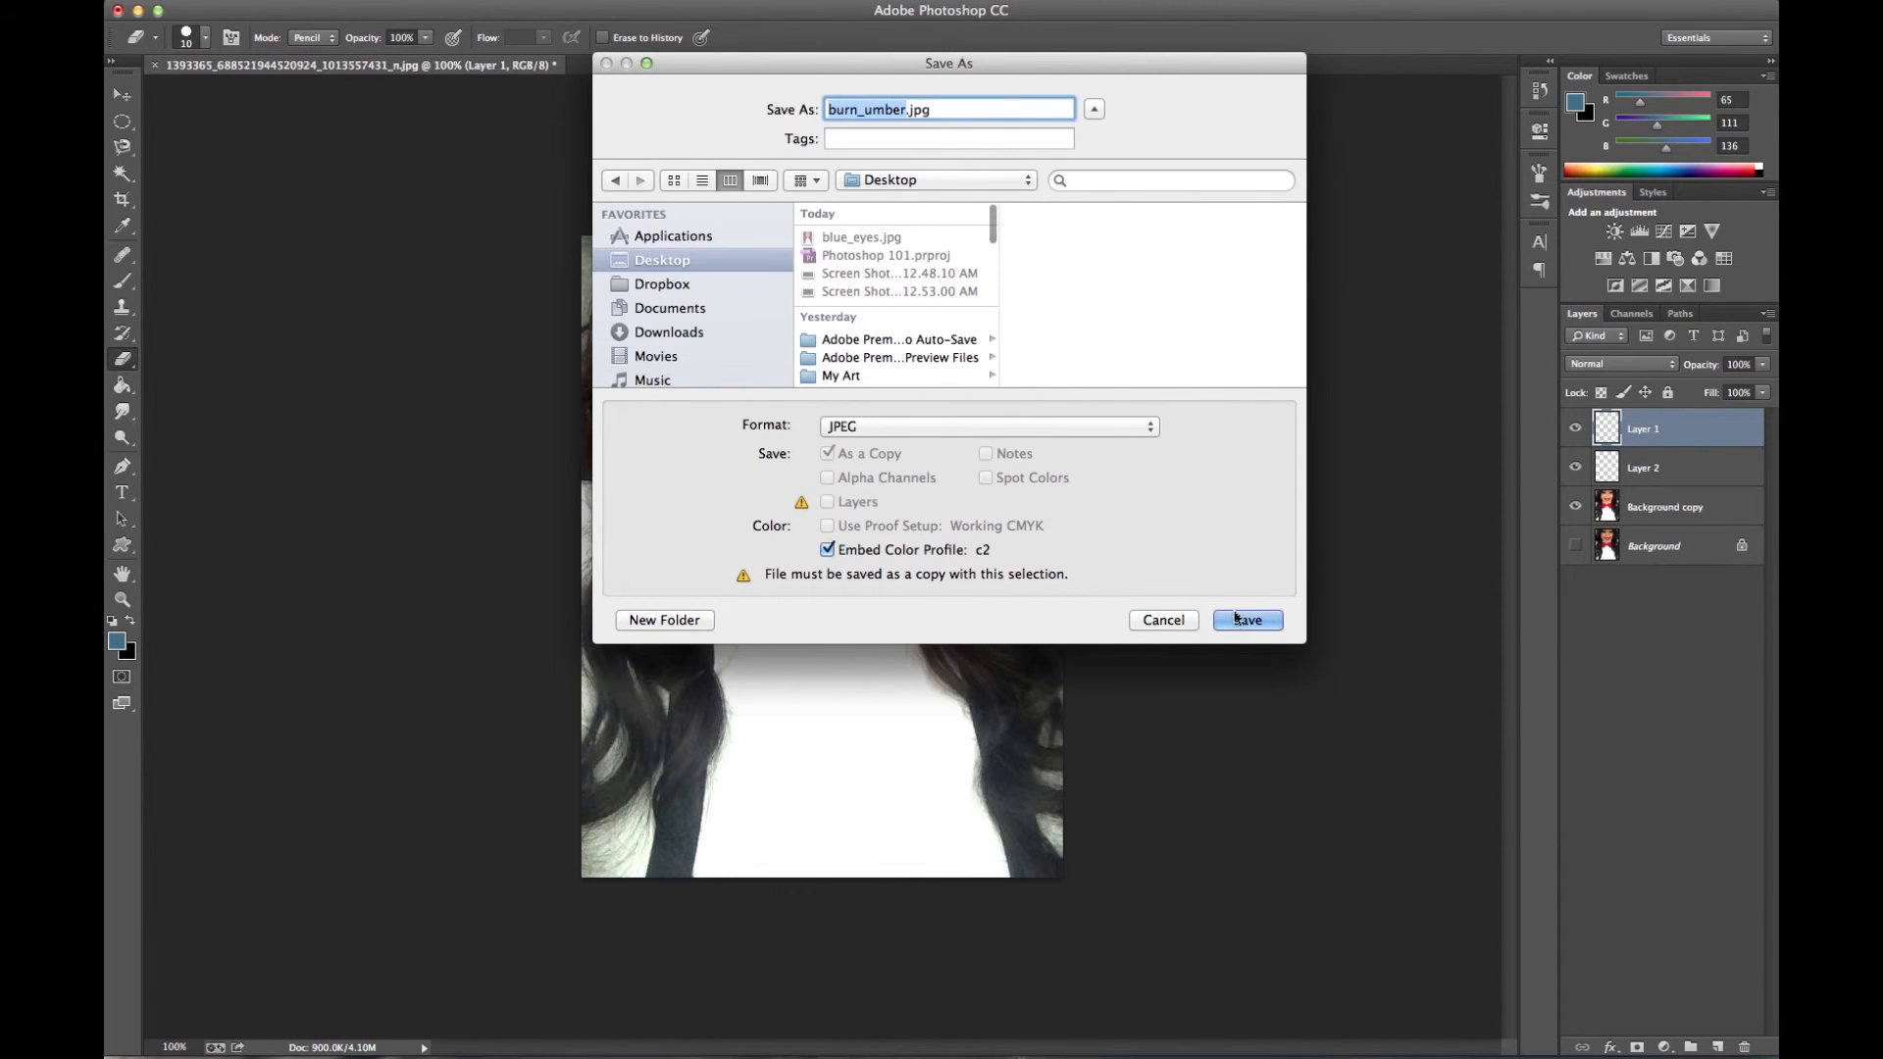
click(1244, 620)
click(1086, 391)
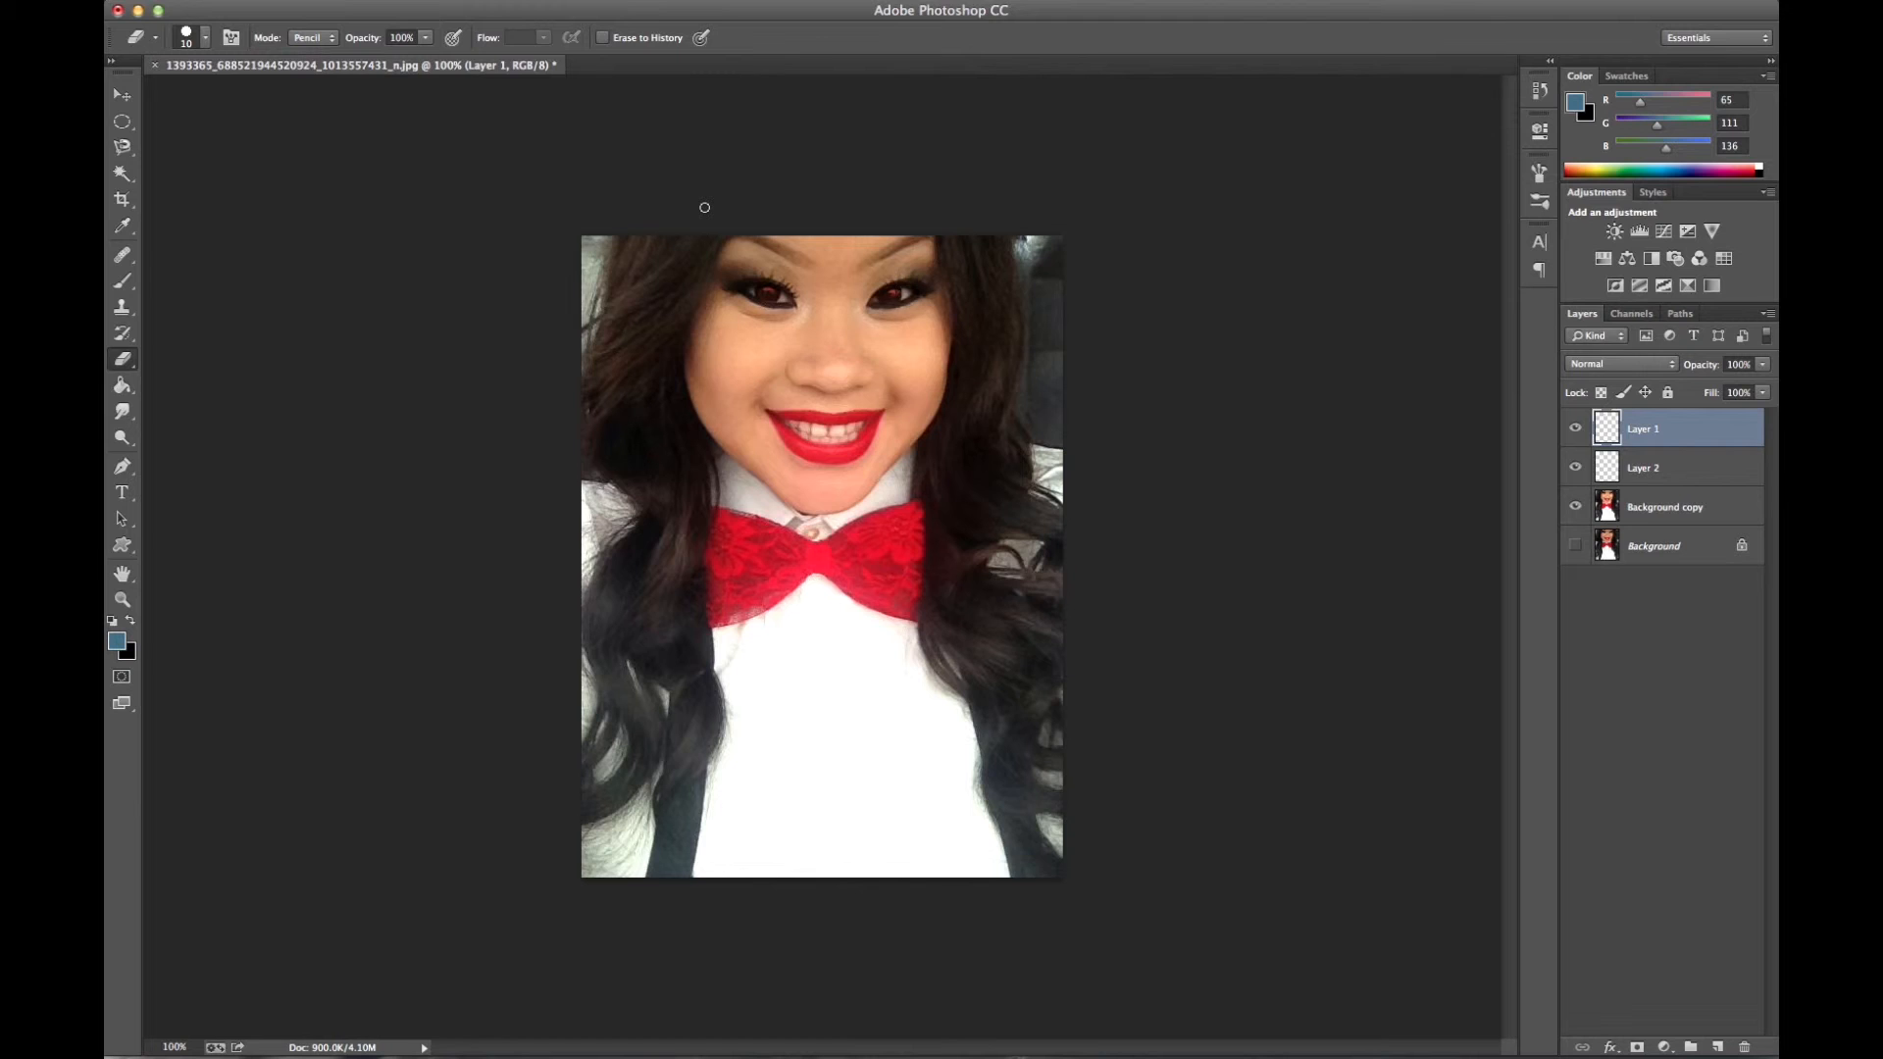
click(1691, 478)
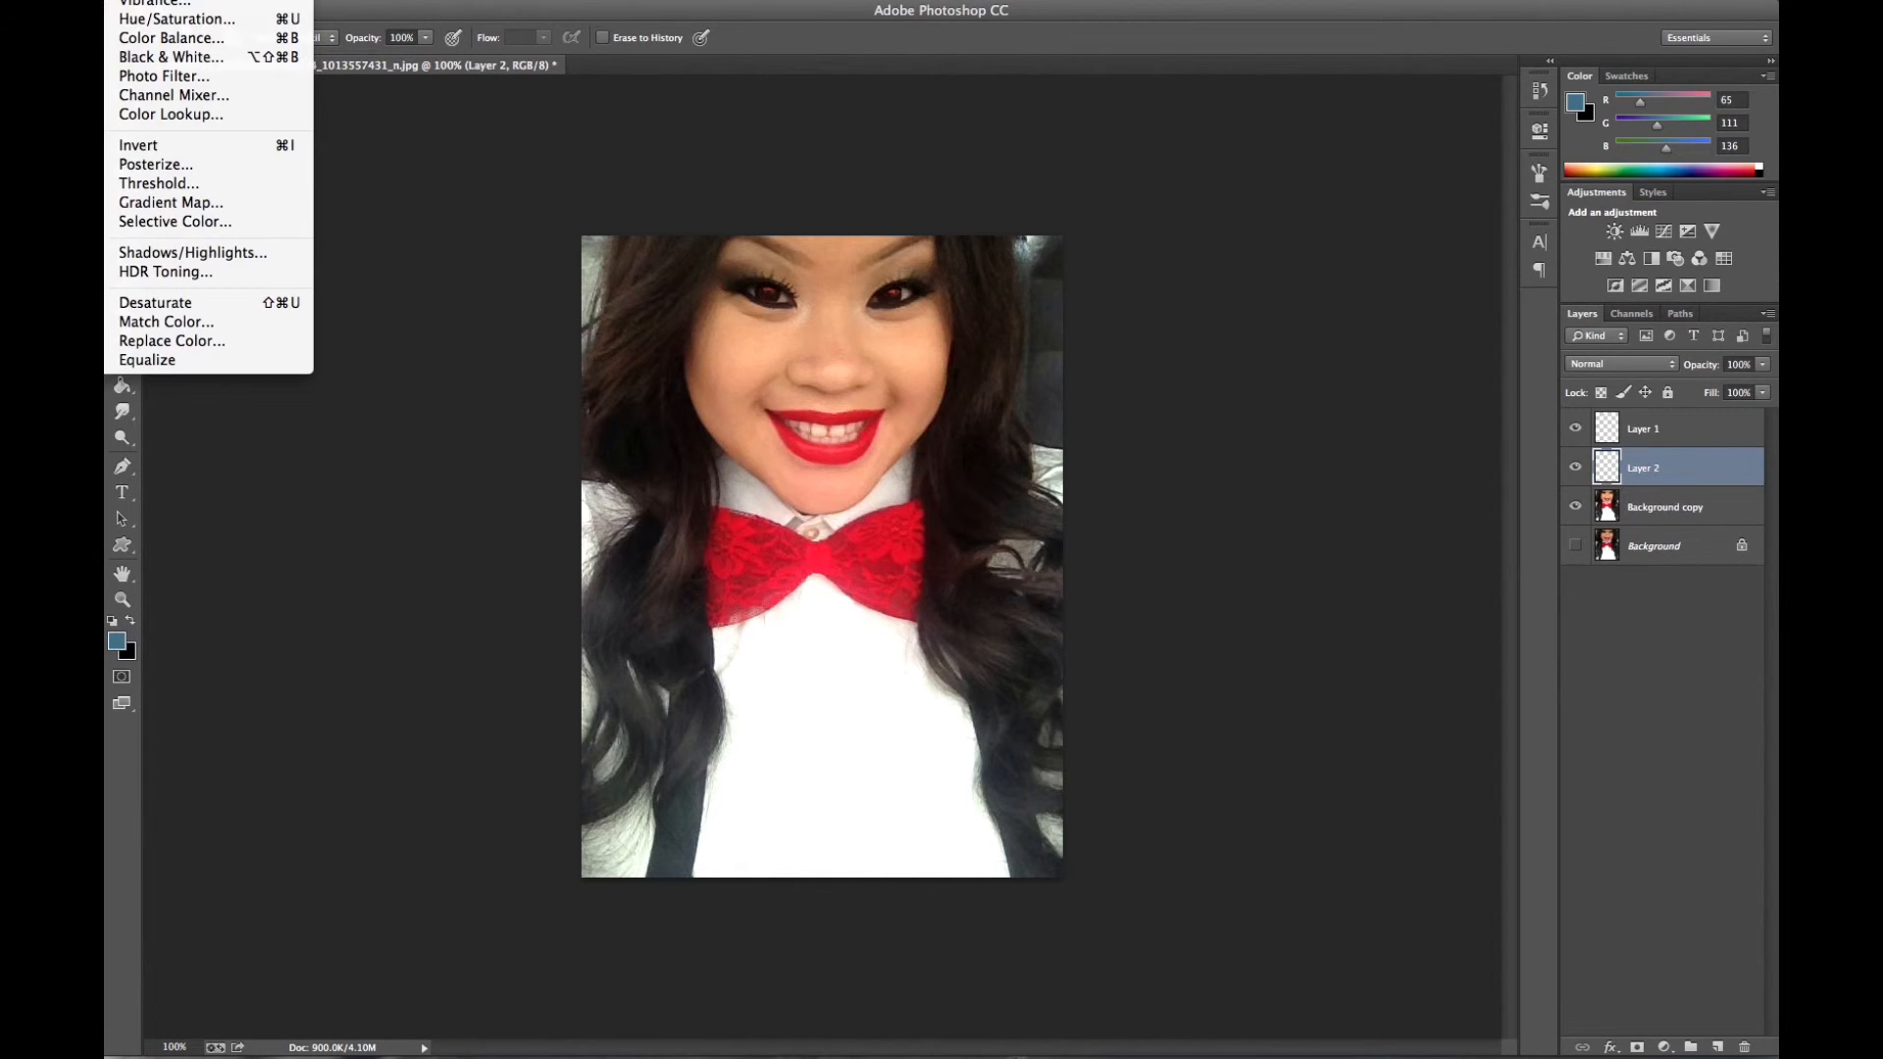
click(196, 19)
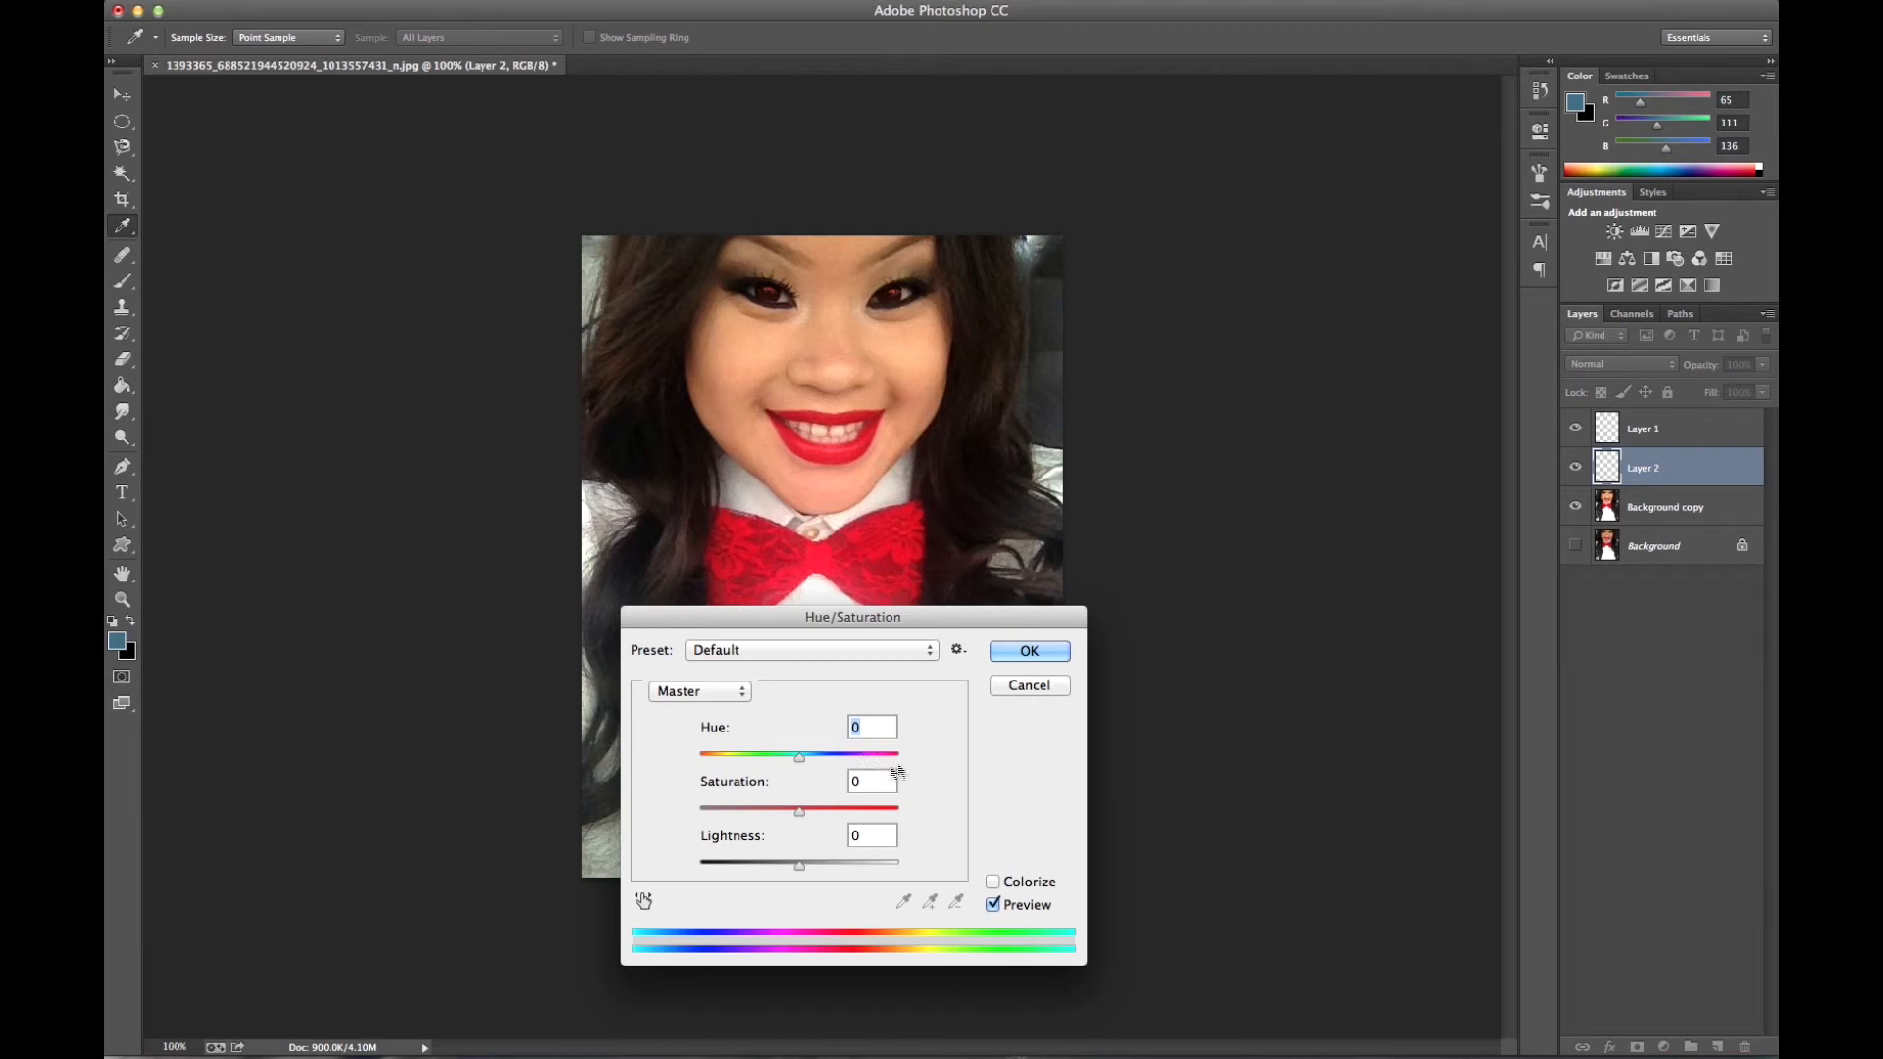
click(1028, 684)
key(e)
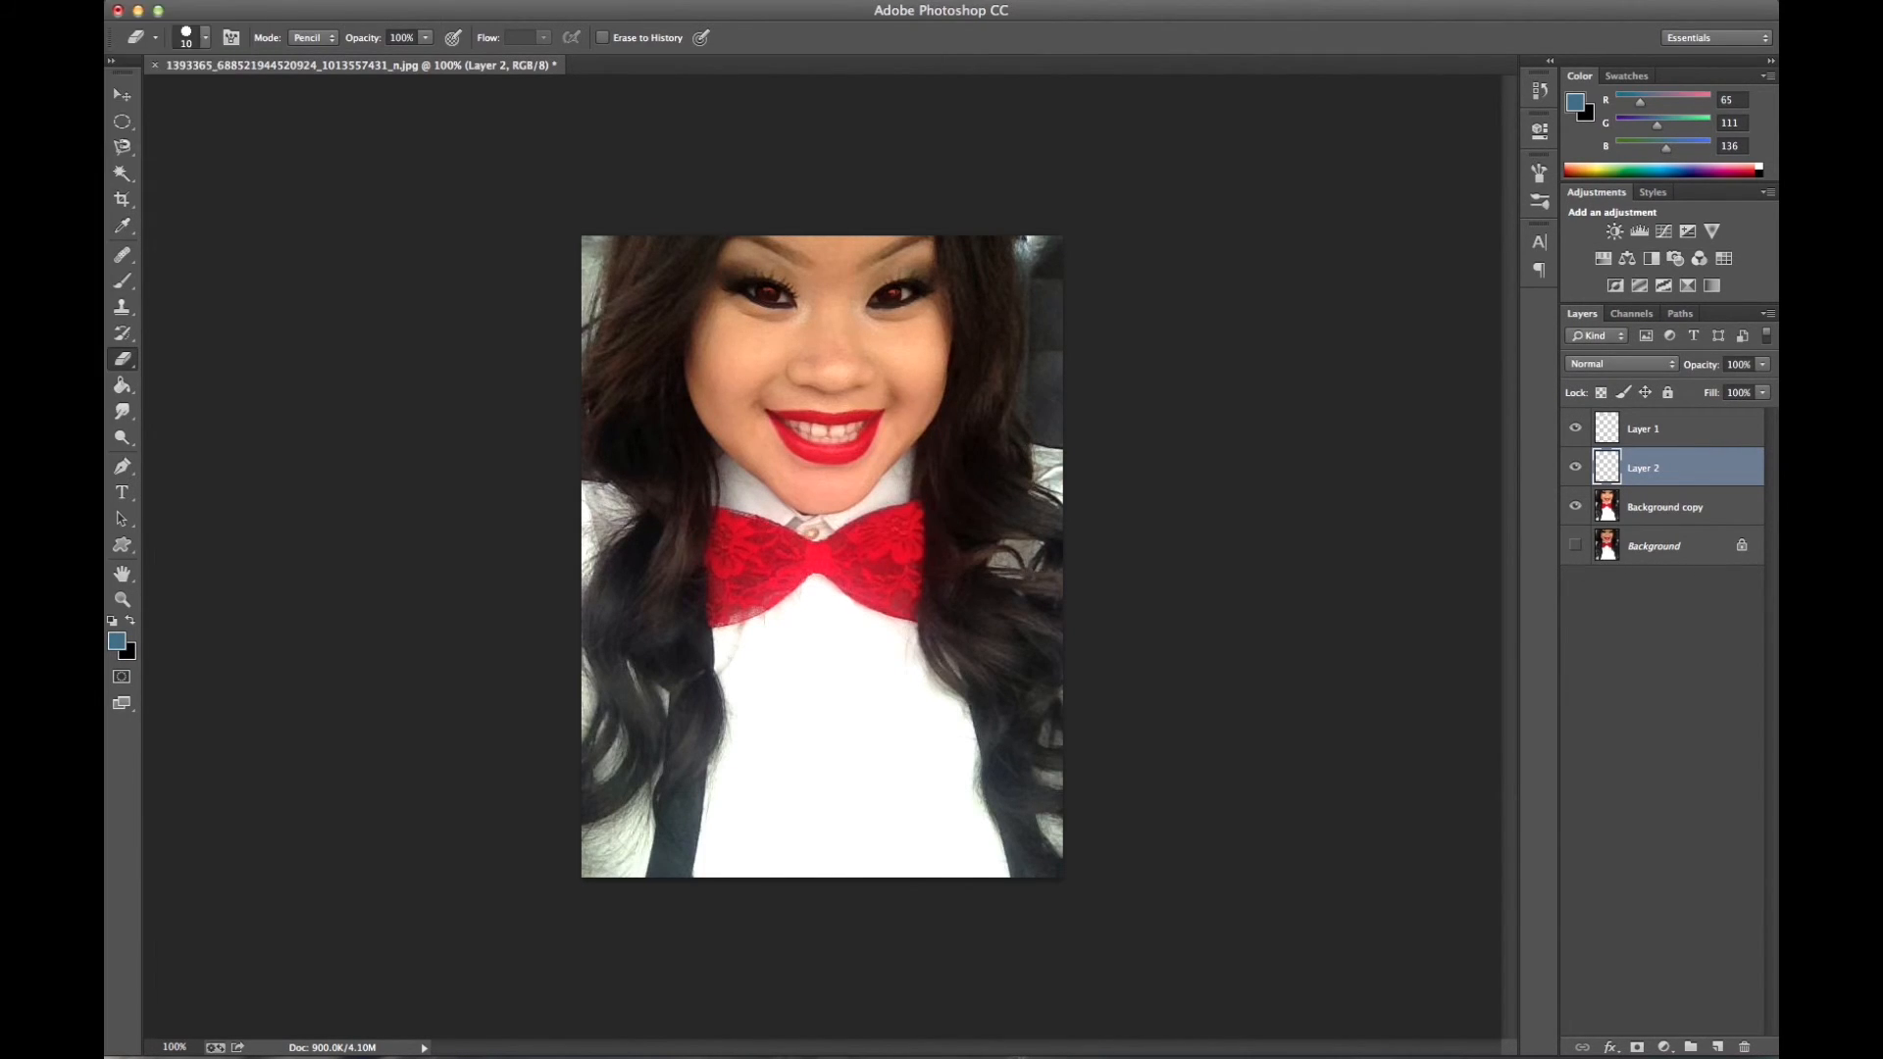
Slightly raise the exposure of the right iris on Layer 2 with an Exposure adjustment
click(147, 0)
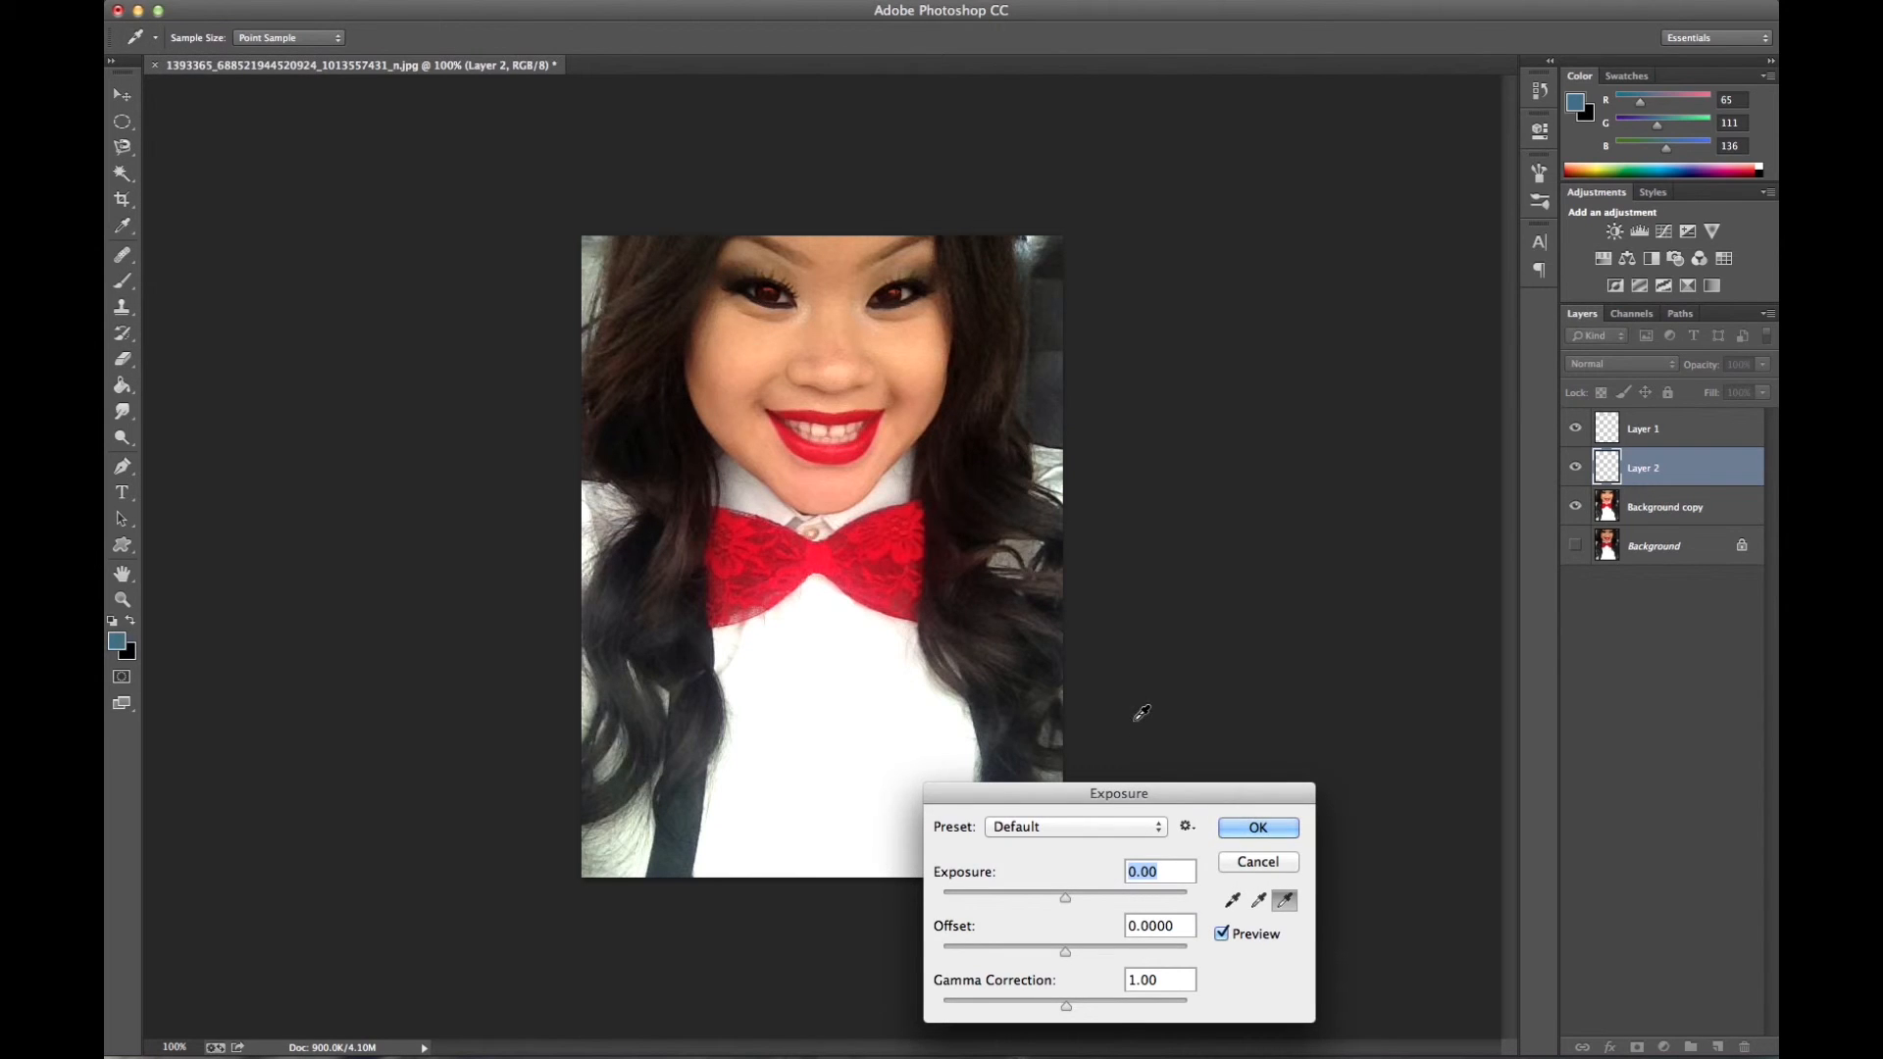
drag(1067, 897, 1075, 897)
drag(1075, 897, 1078, 897)
click(1251, 831)
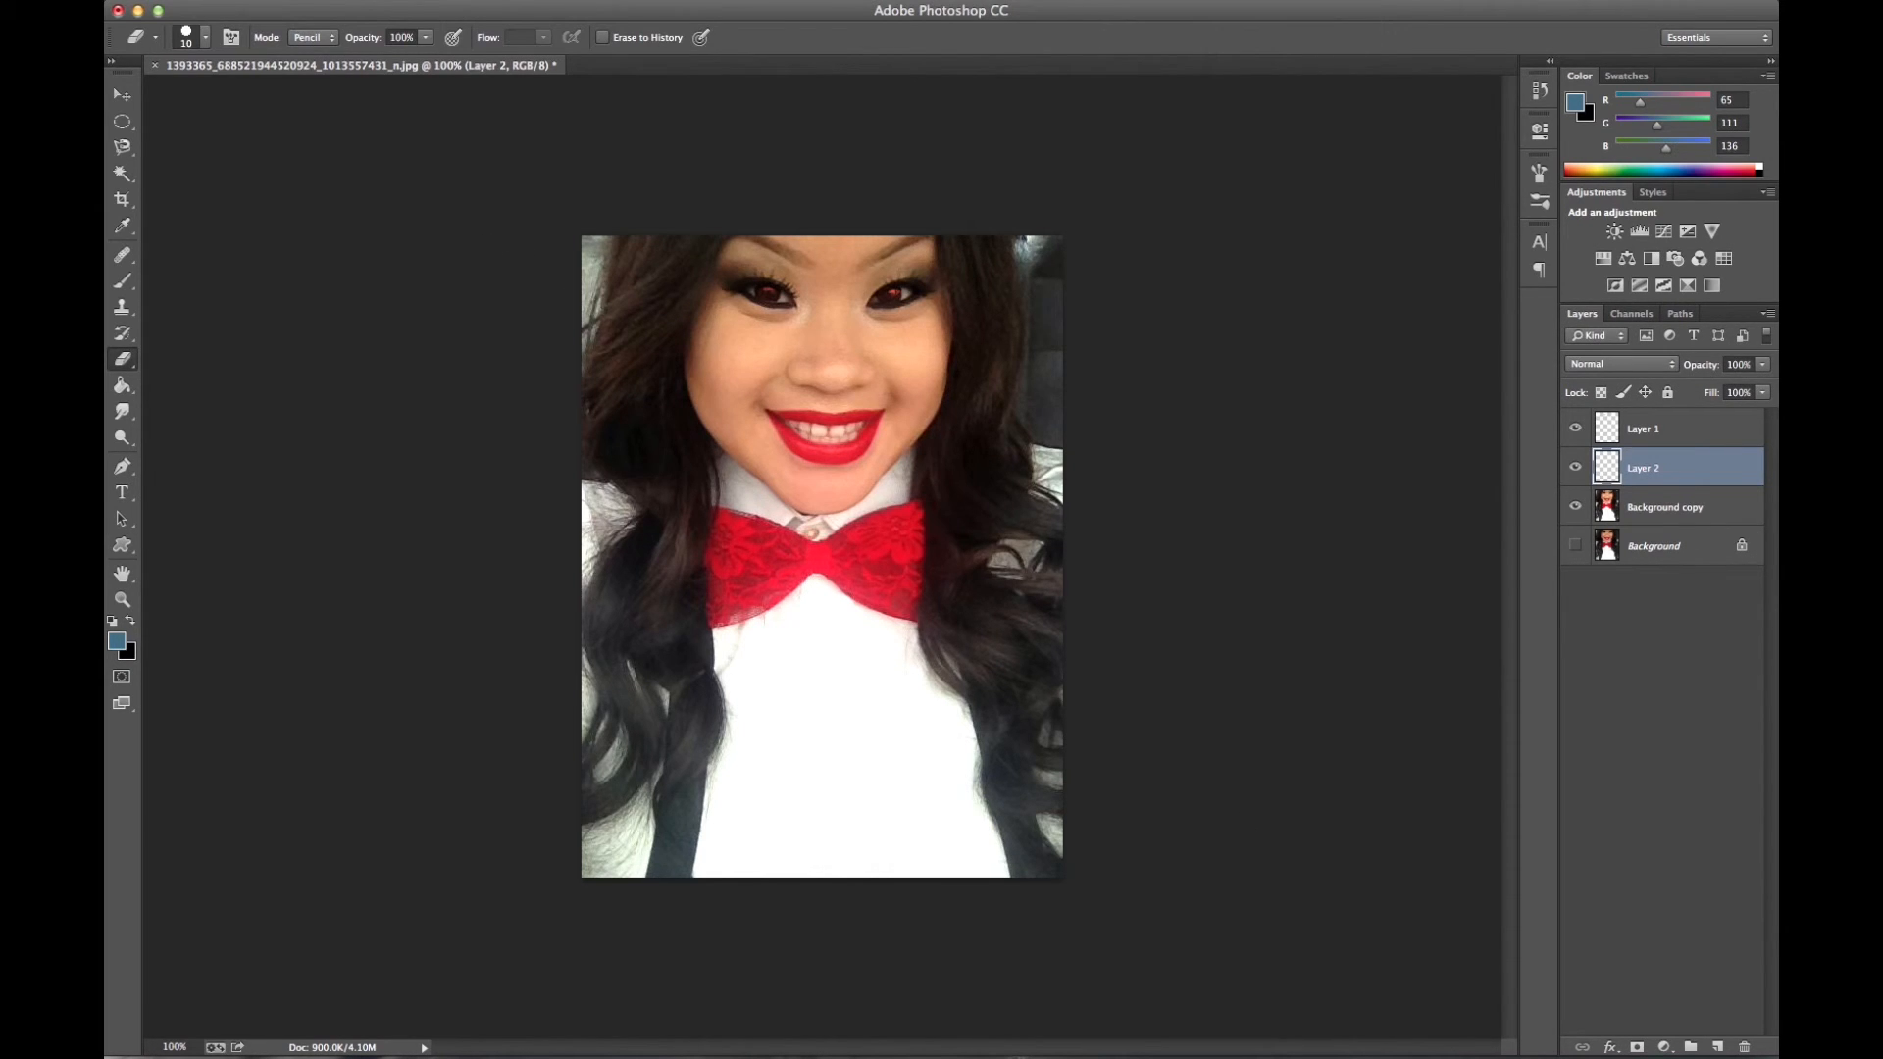
Colorize the right iris on Layer 2 with Hue/Saturation: hue 207, saturation 74, lightness 0
click(167, 9)
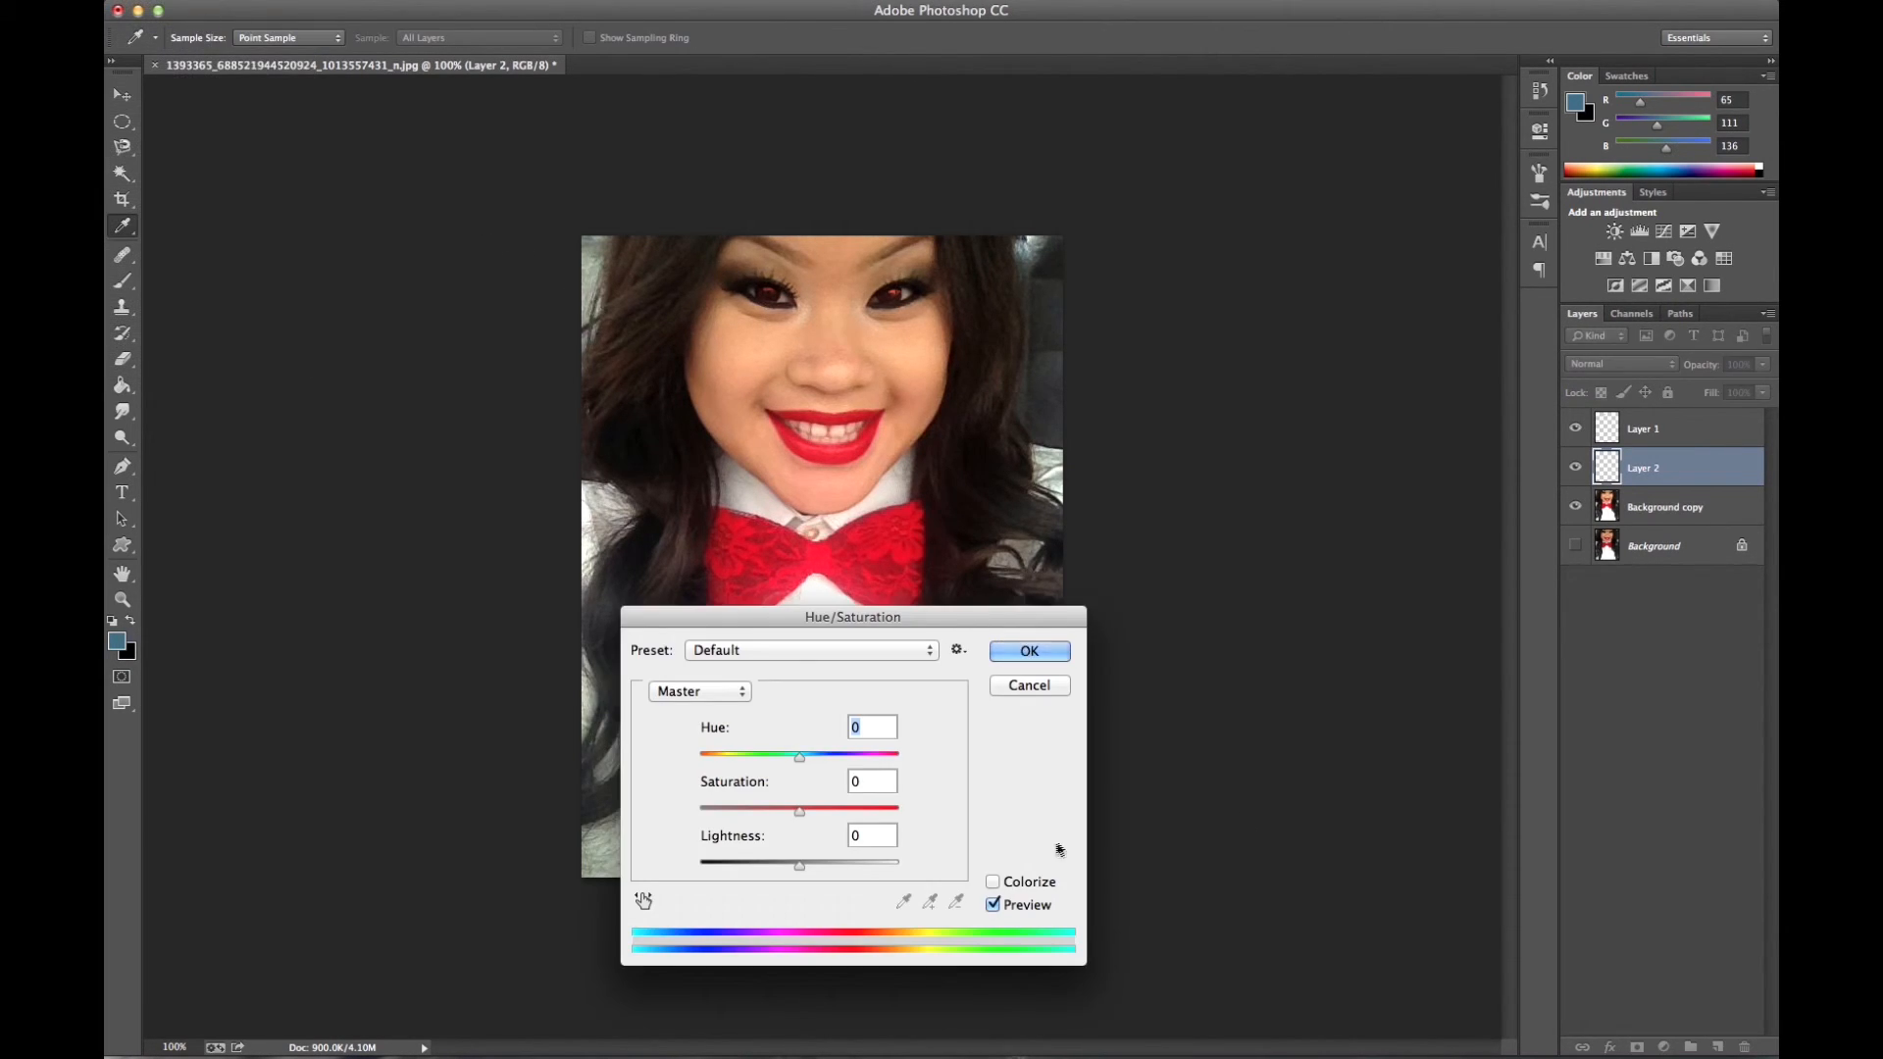
click(1025, 881)
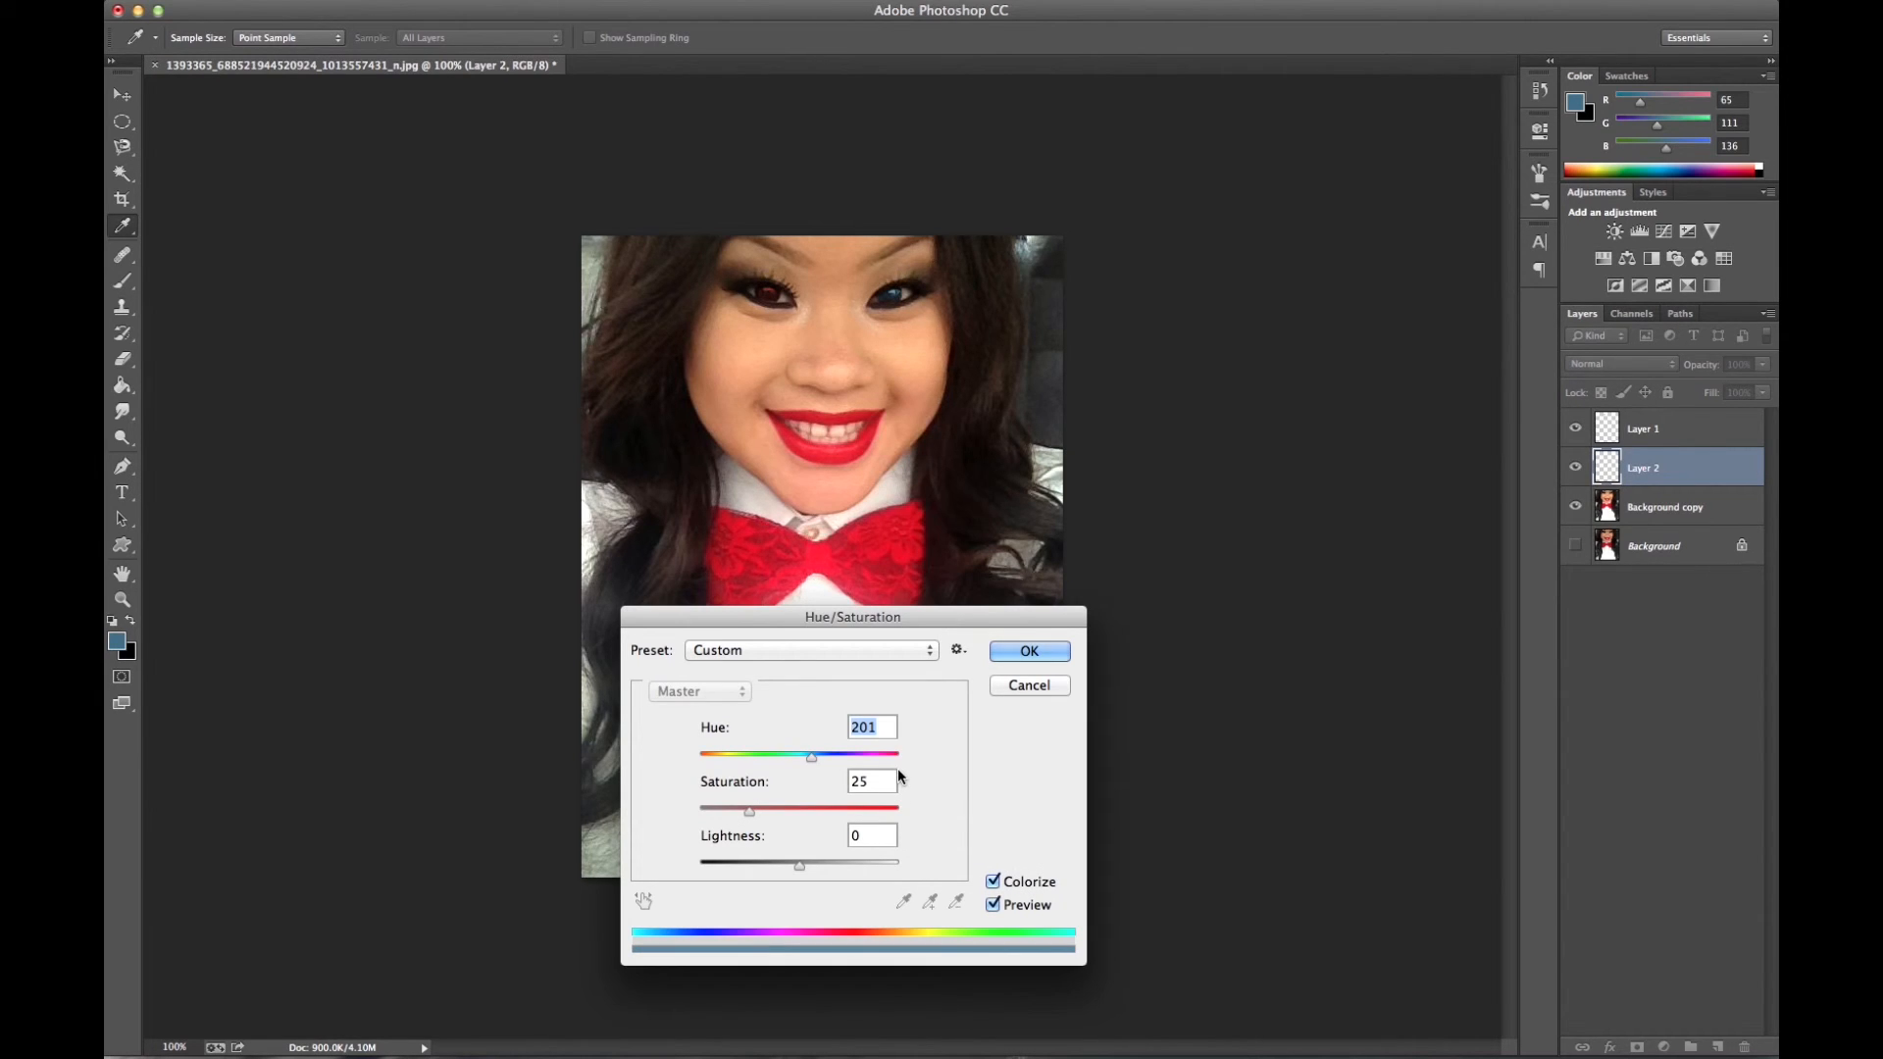
text(207)
double_click(886, 777)
text(74)
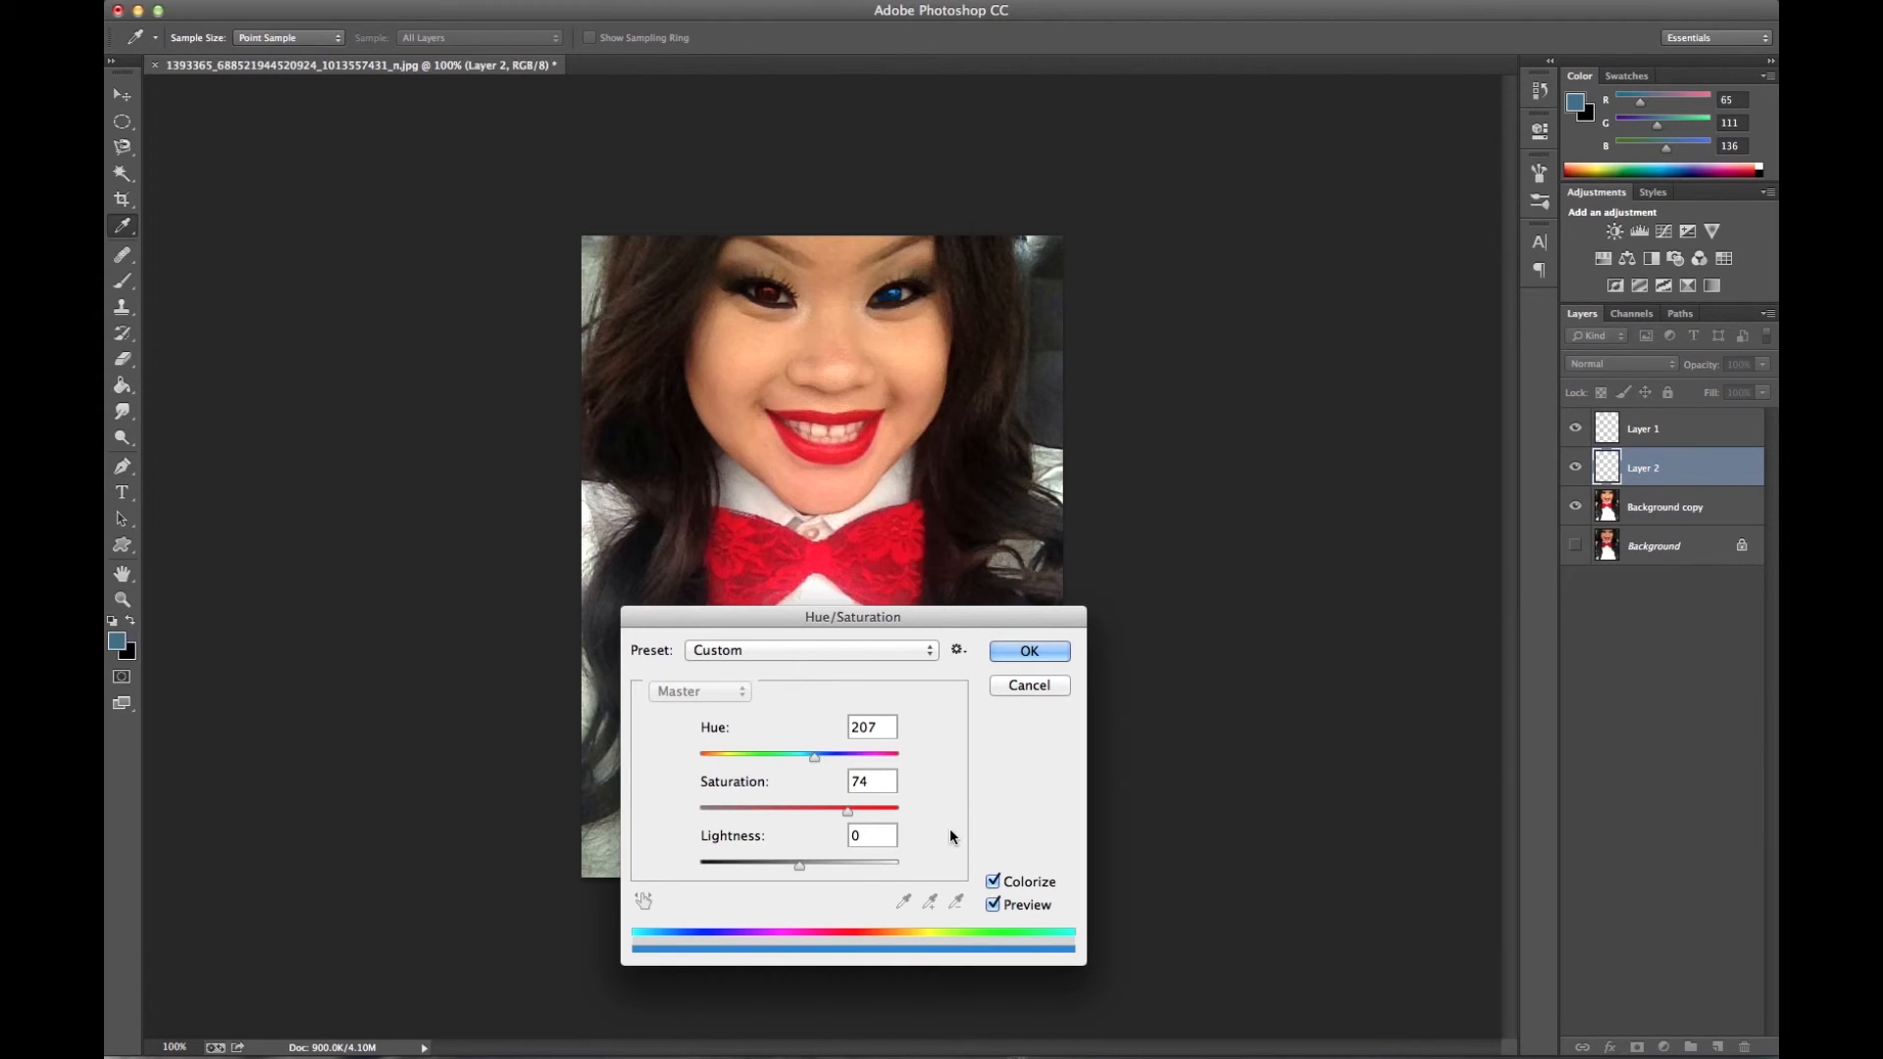
drag(800, 872, 804, 868)
click(794, 871)
text(0)
click(1029, 652)
key(e)
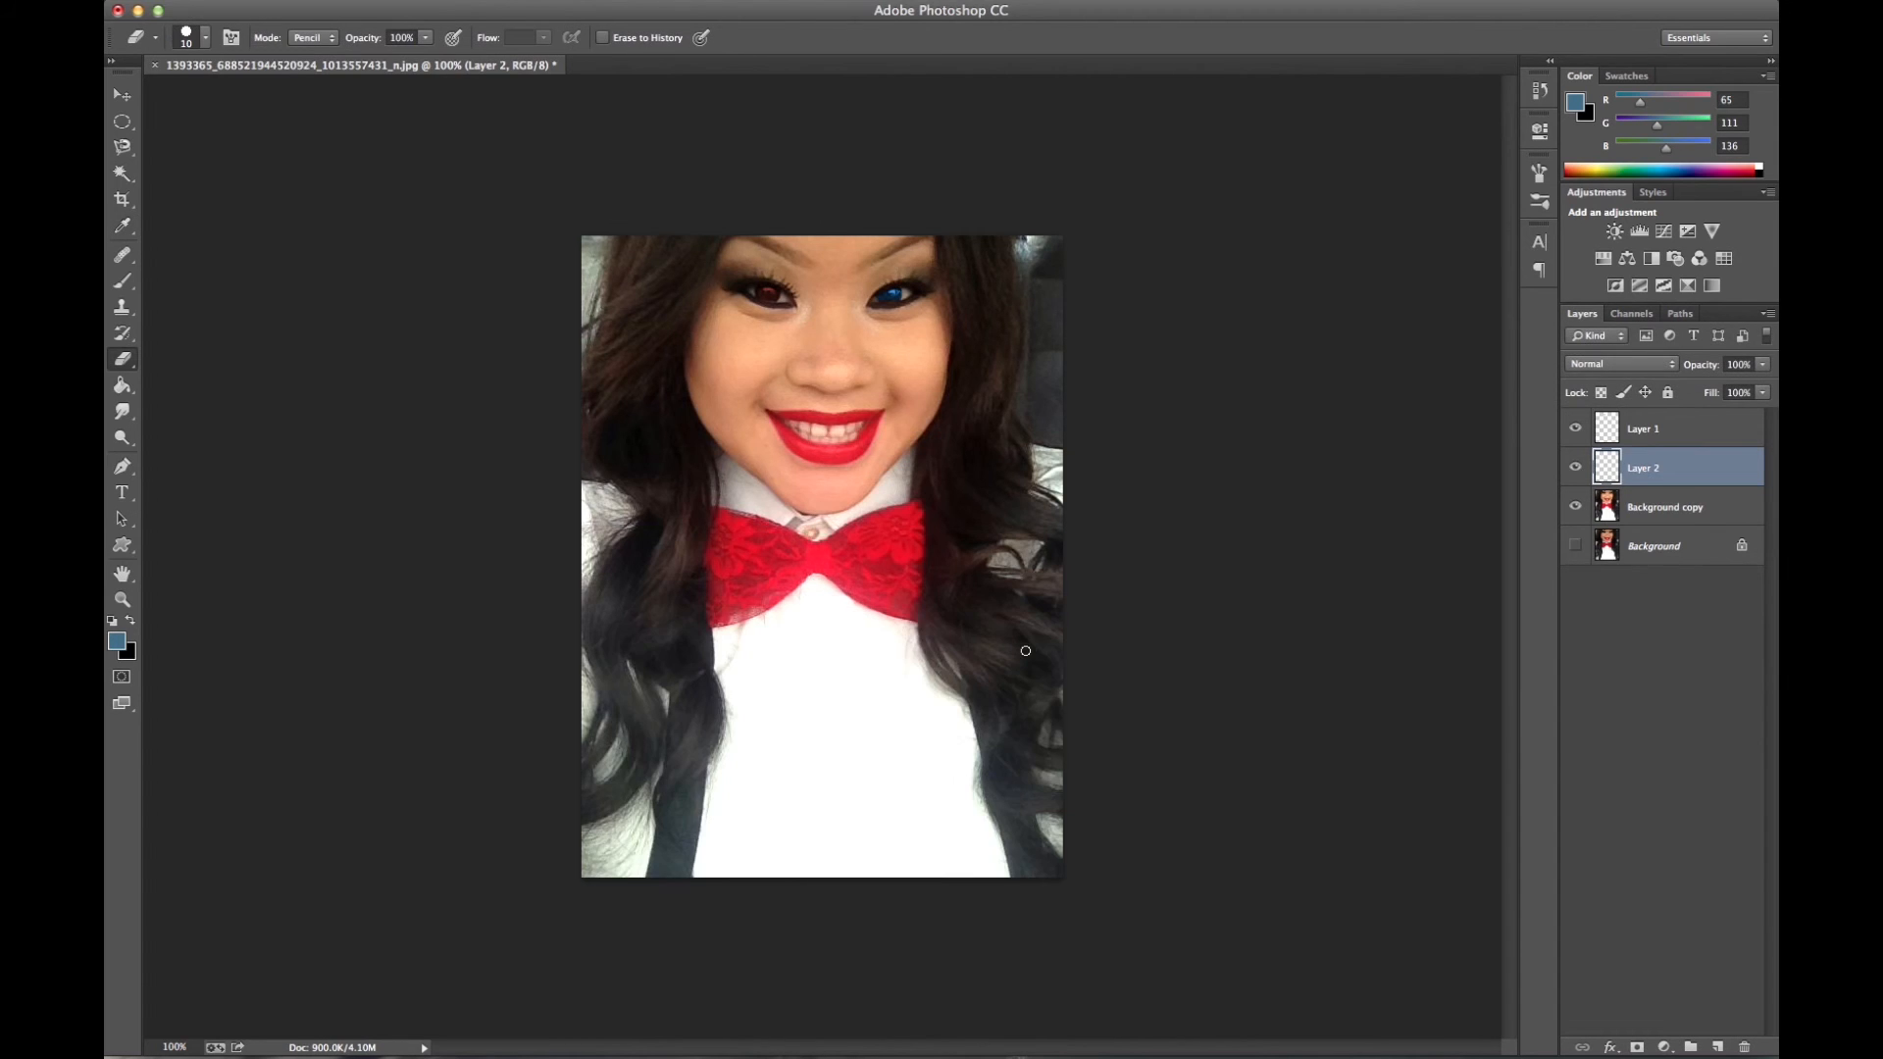
Raise the exposure of the left iris on Layer 1 to 0.77 with an Exposure adjustment
click(1698, 433)
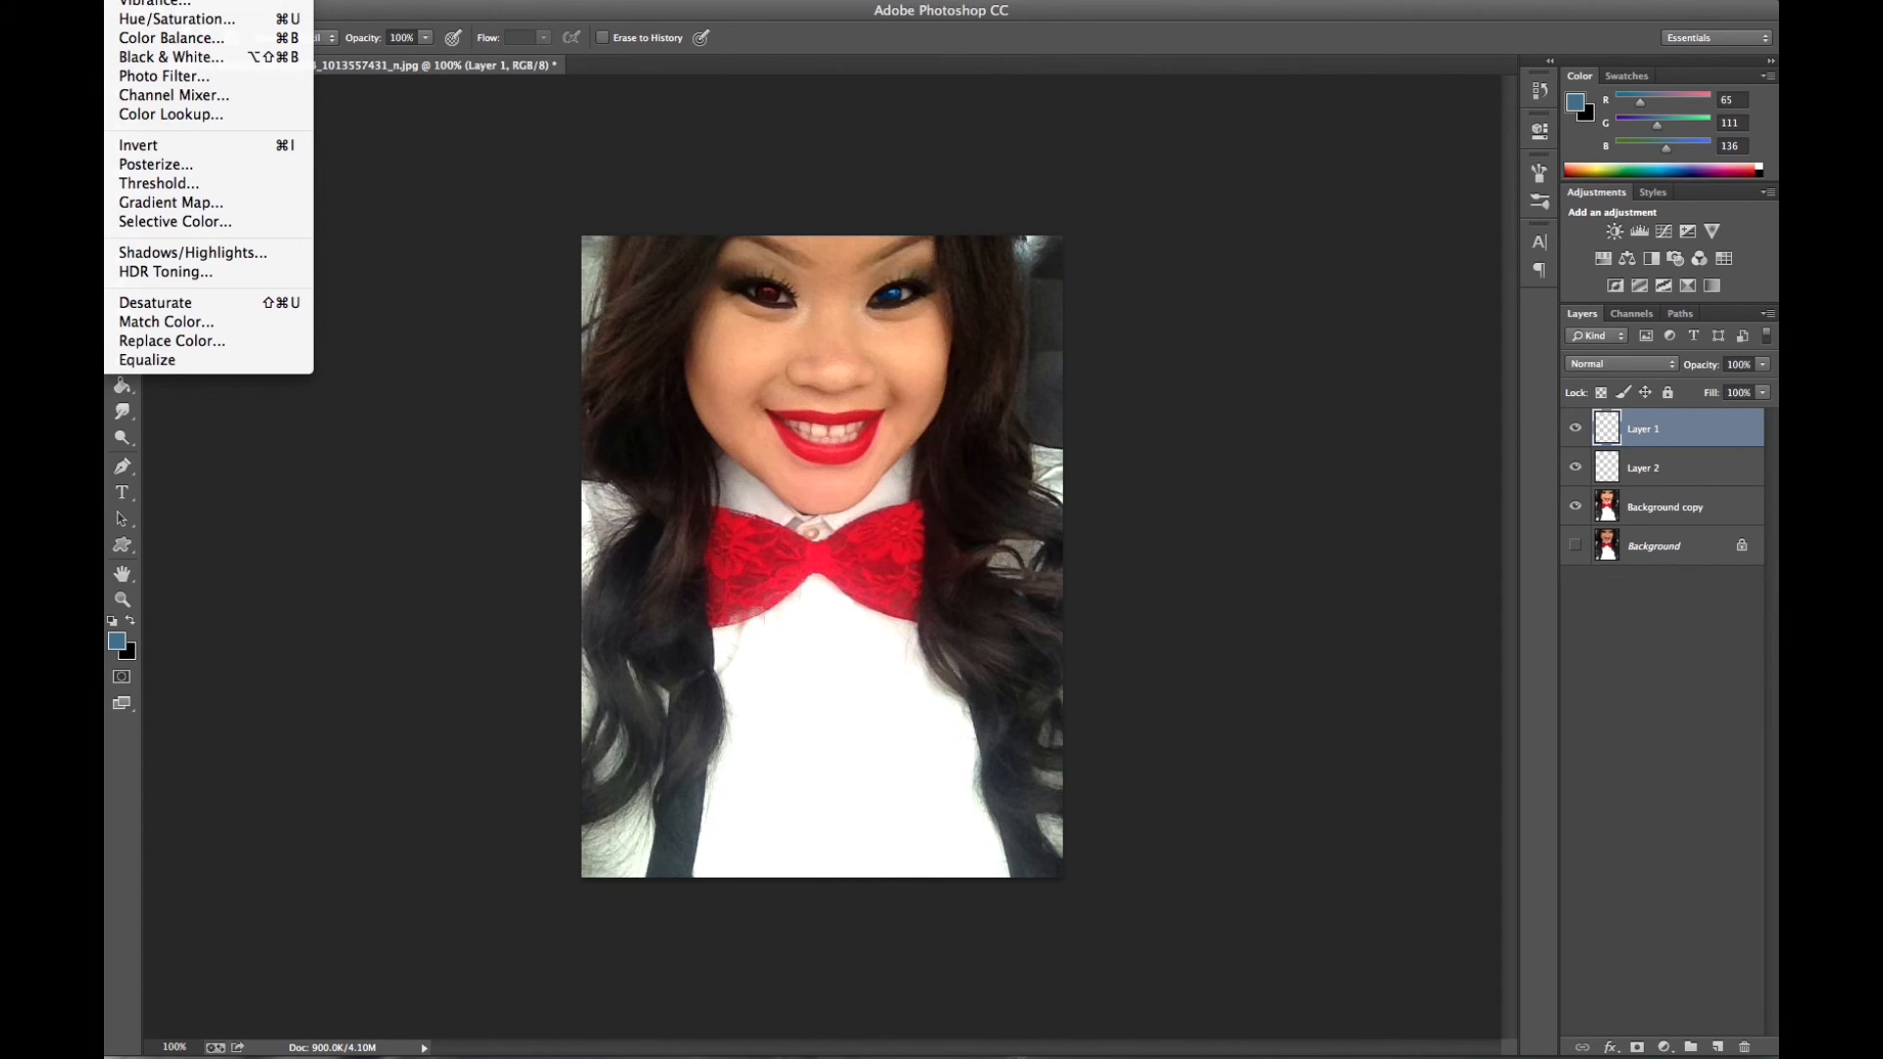
click(1175, 871)
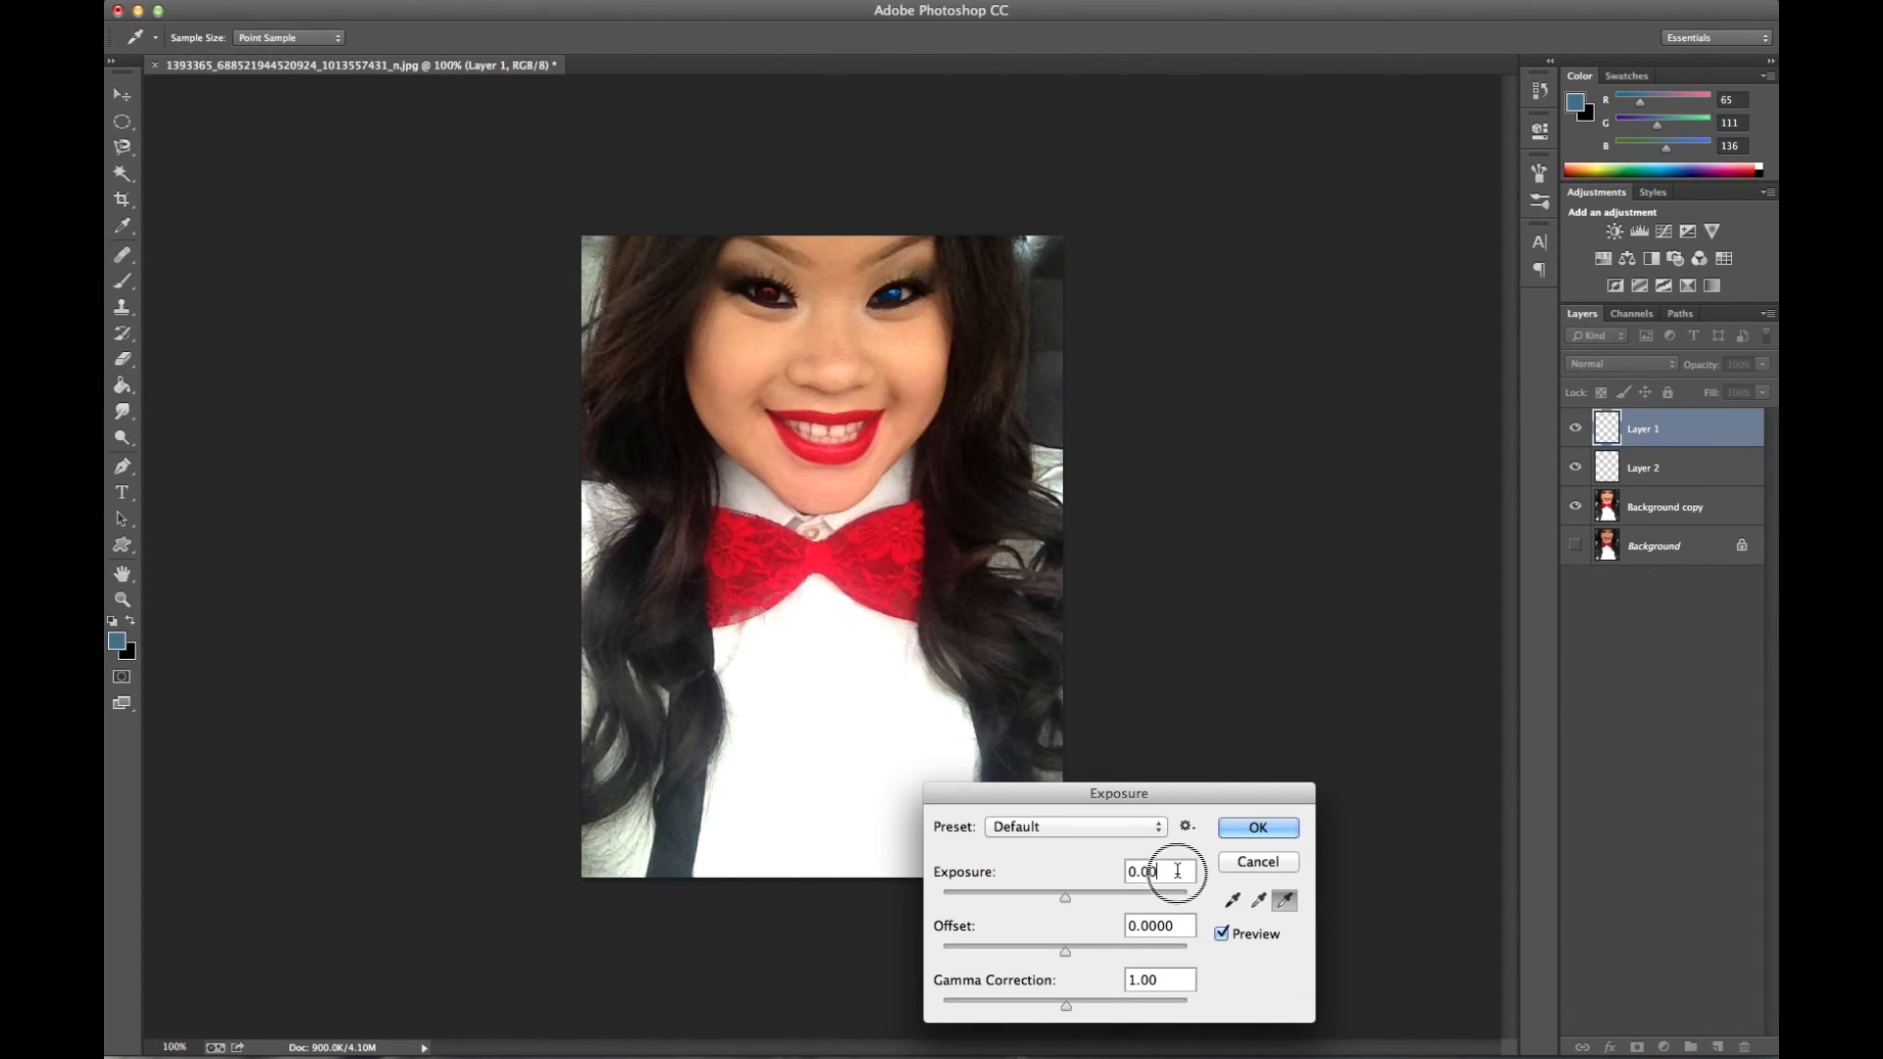
key(BackSpace)
key(BackSpace)
text(77)
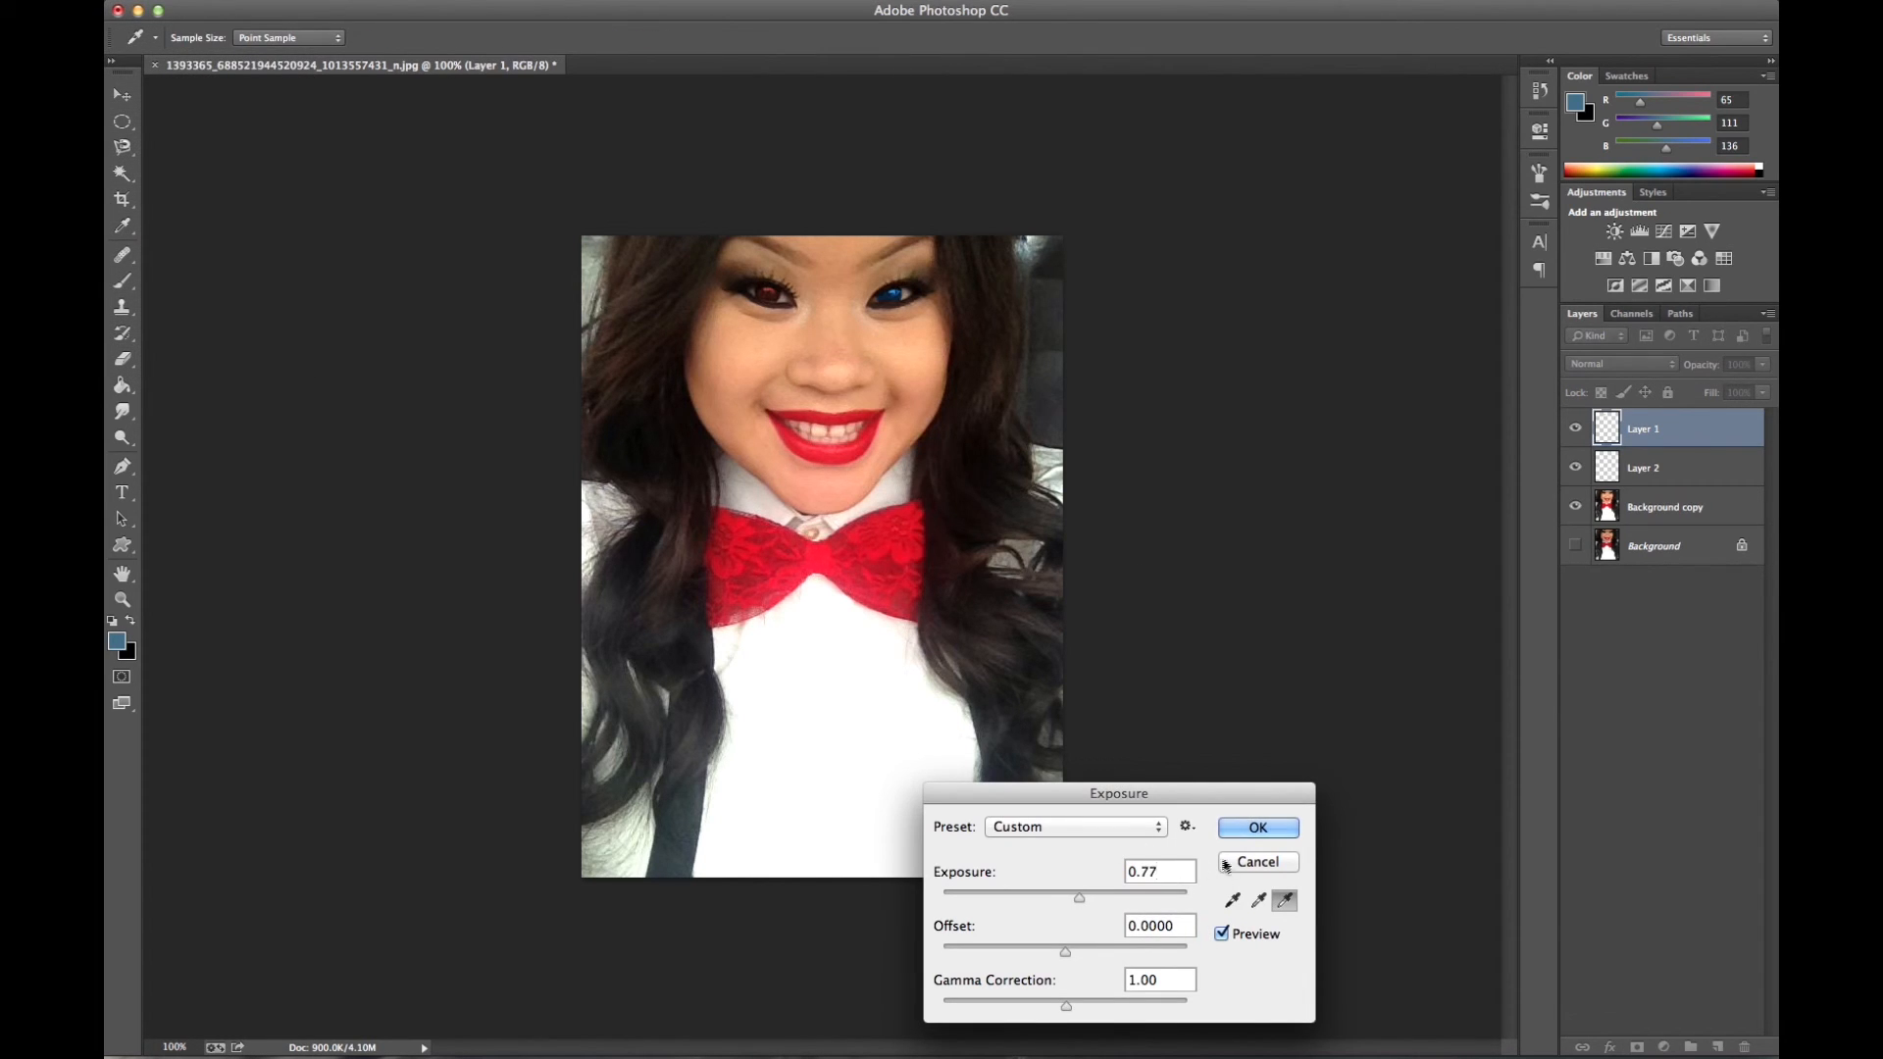
click(1259, 828)
key(e)
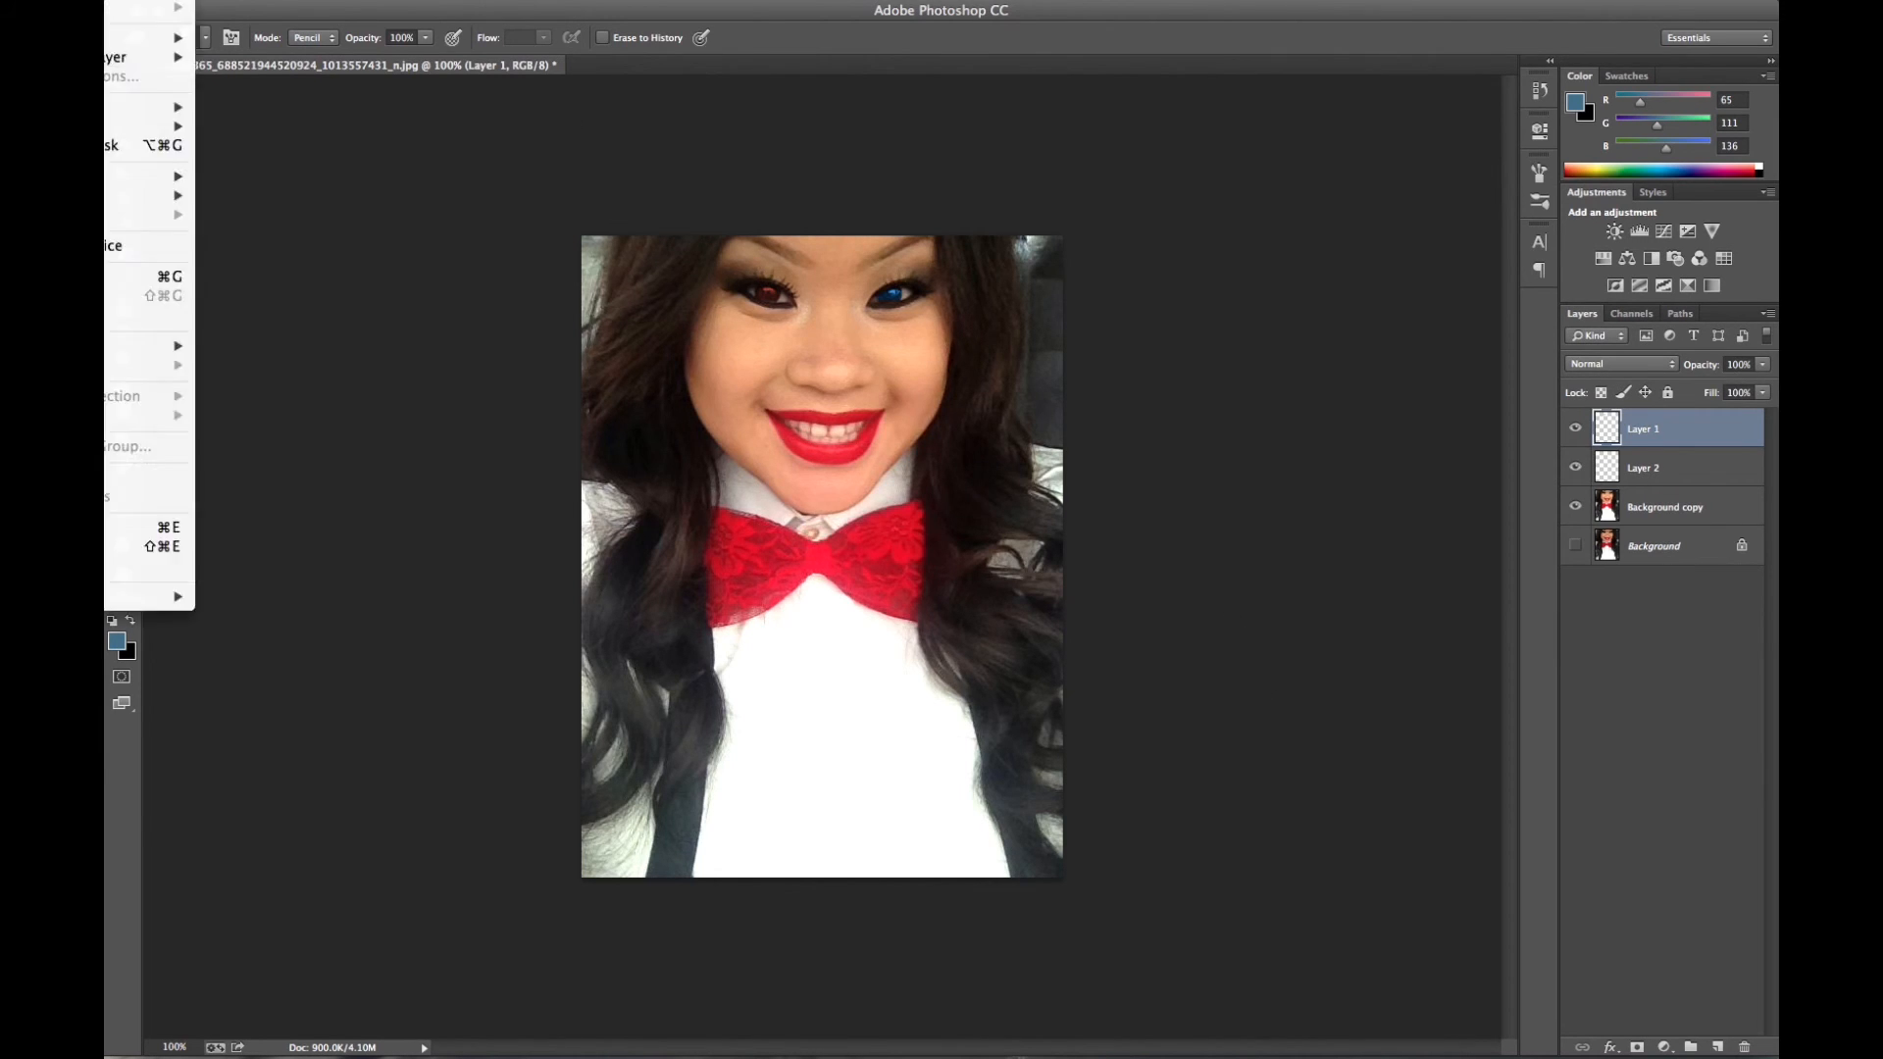
Colorize the left iris on Layer 1 with Hue/Saturation, using hue 207 and saturation 53
click(196, 22)
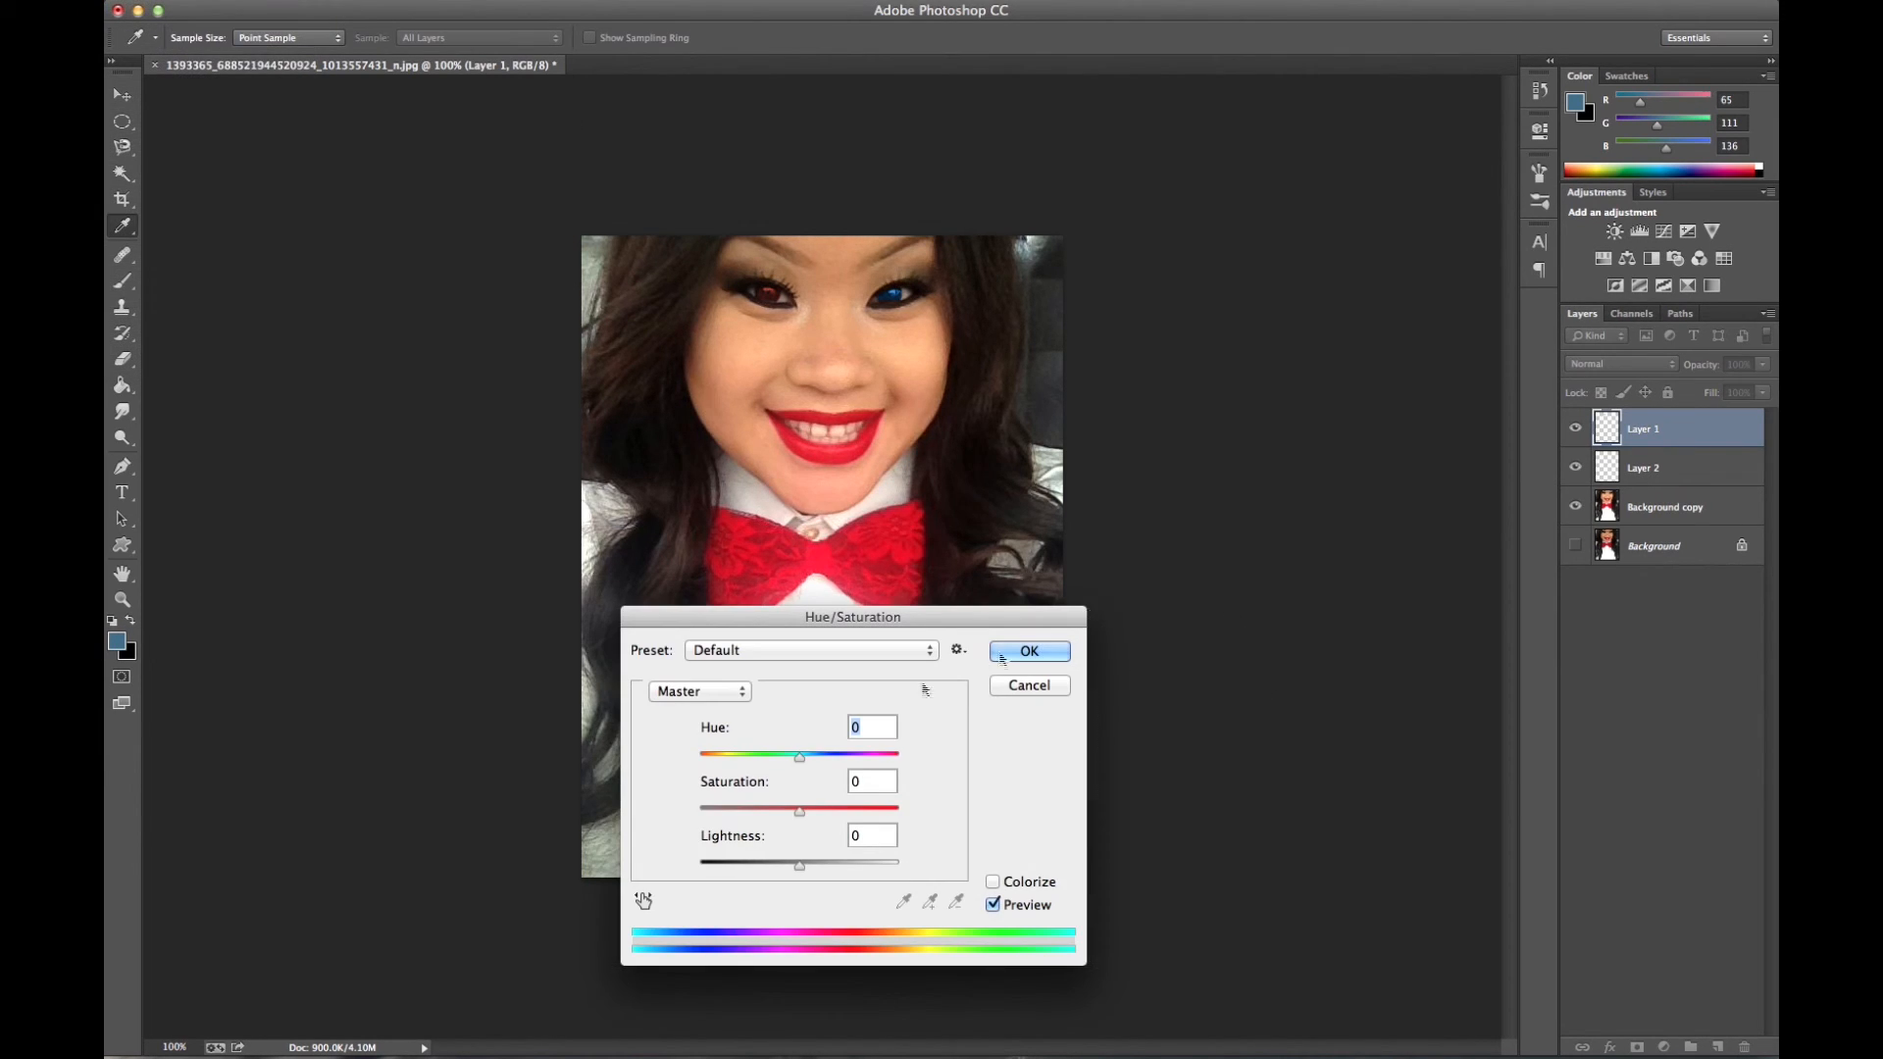
click(993, 882)
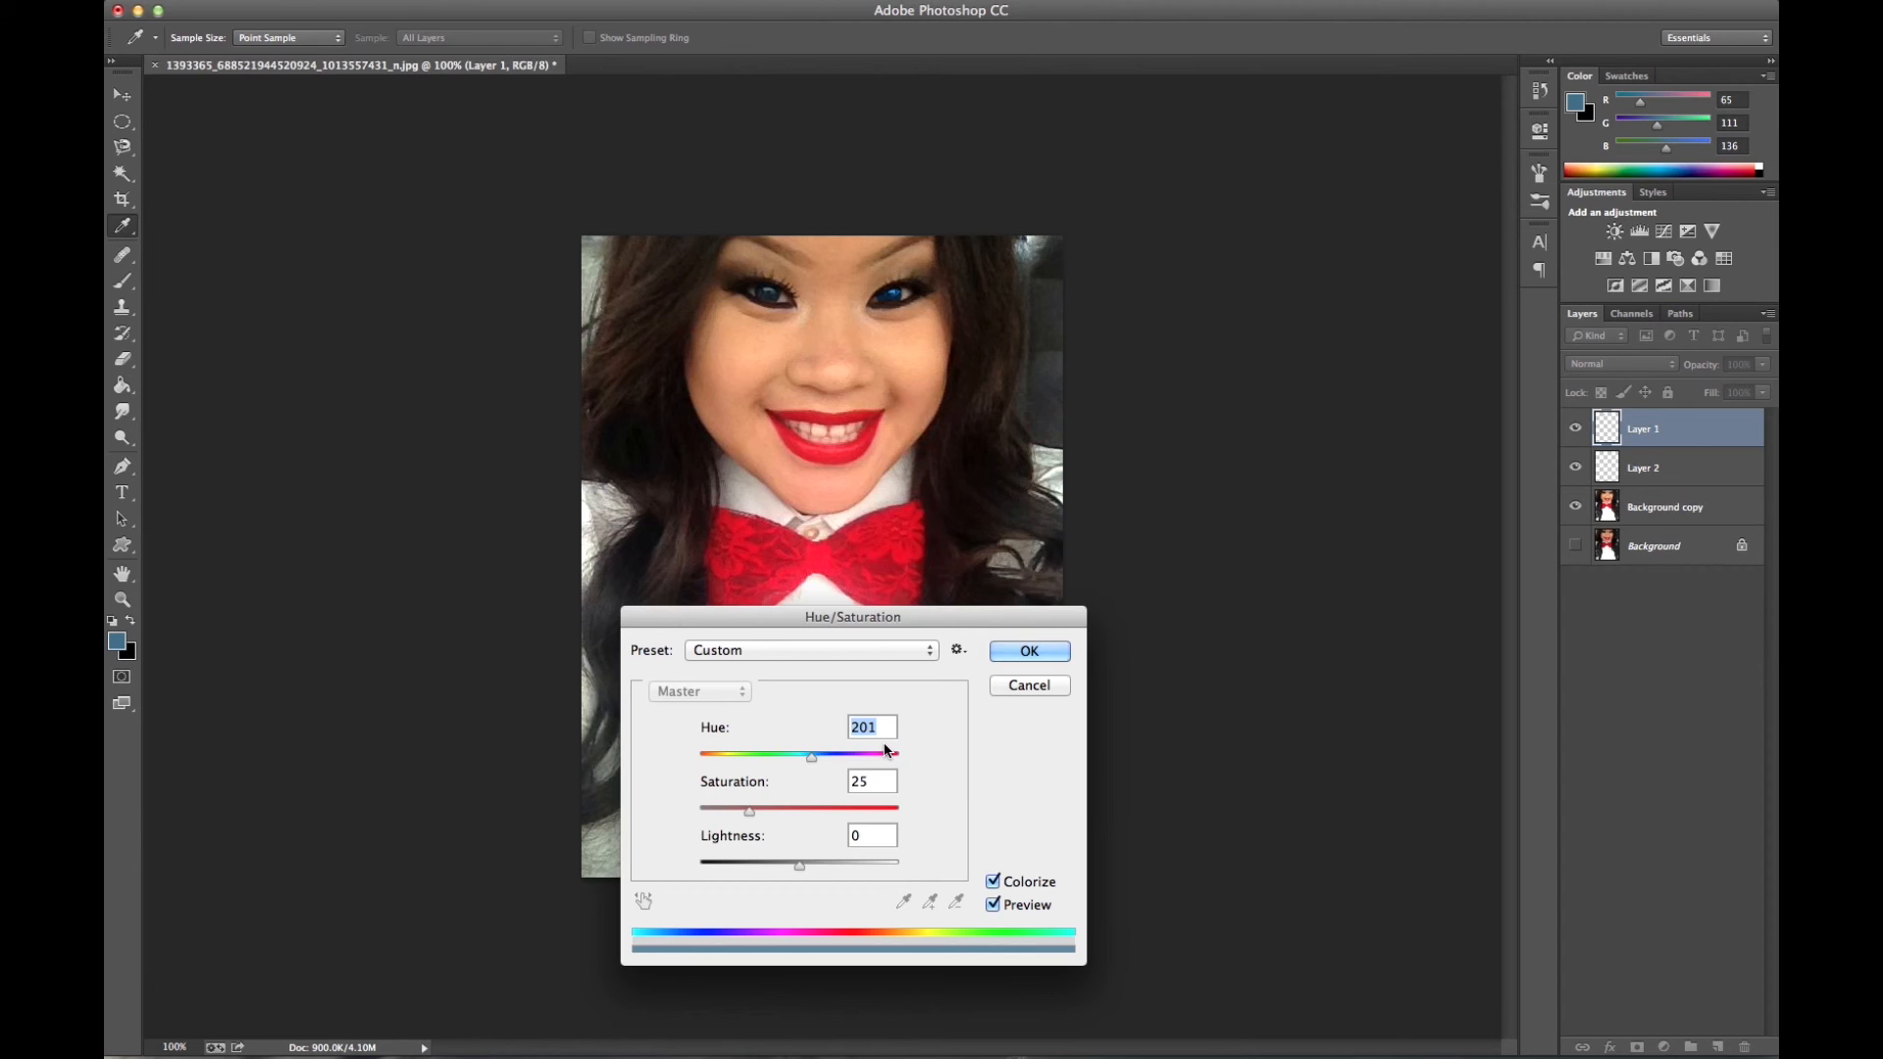
text(207)
key(Tab)
text(53)
click(1029, 654)
key(e)
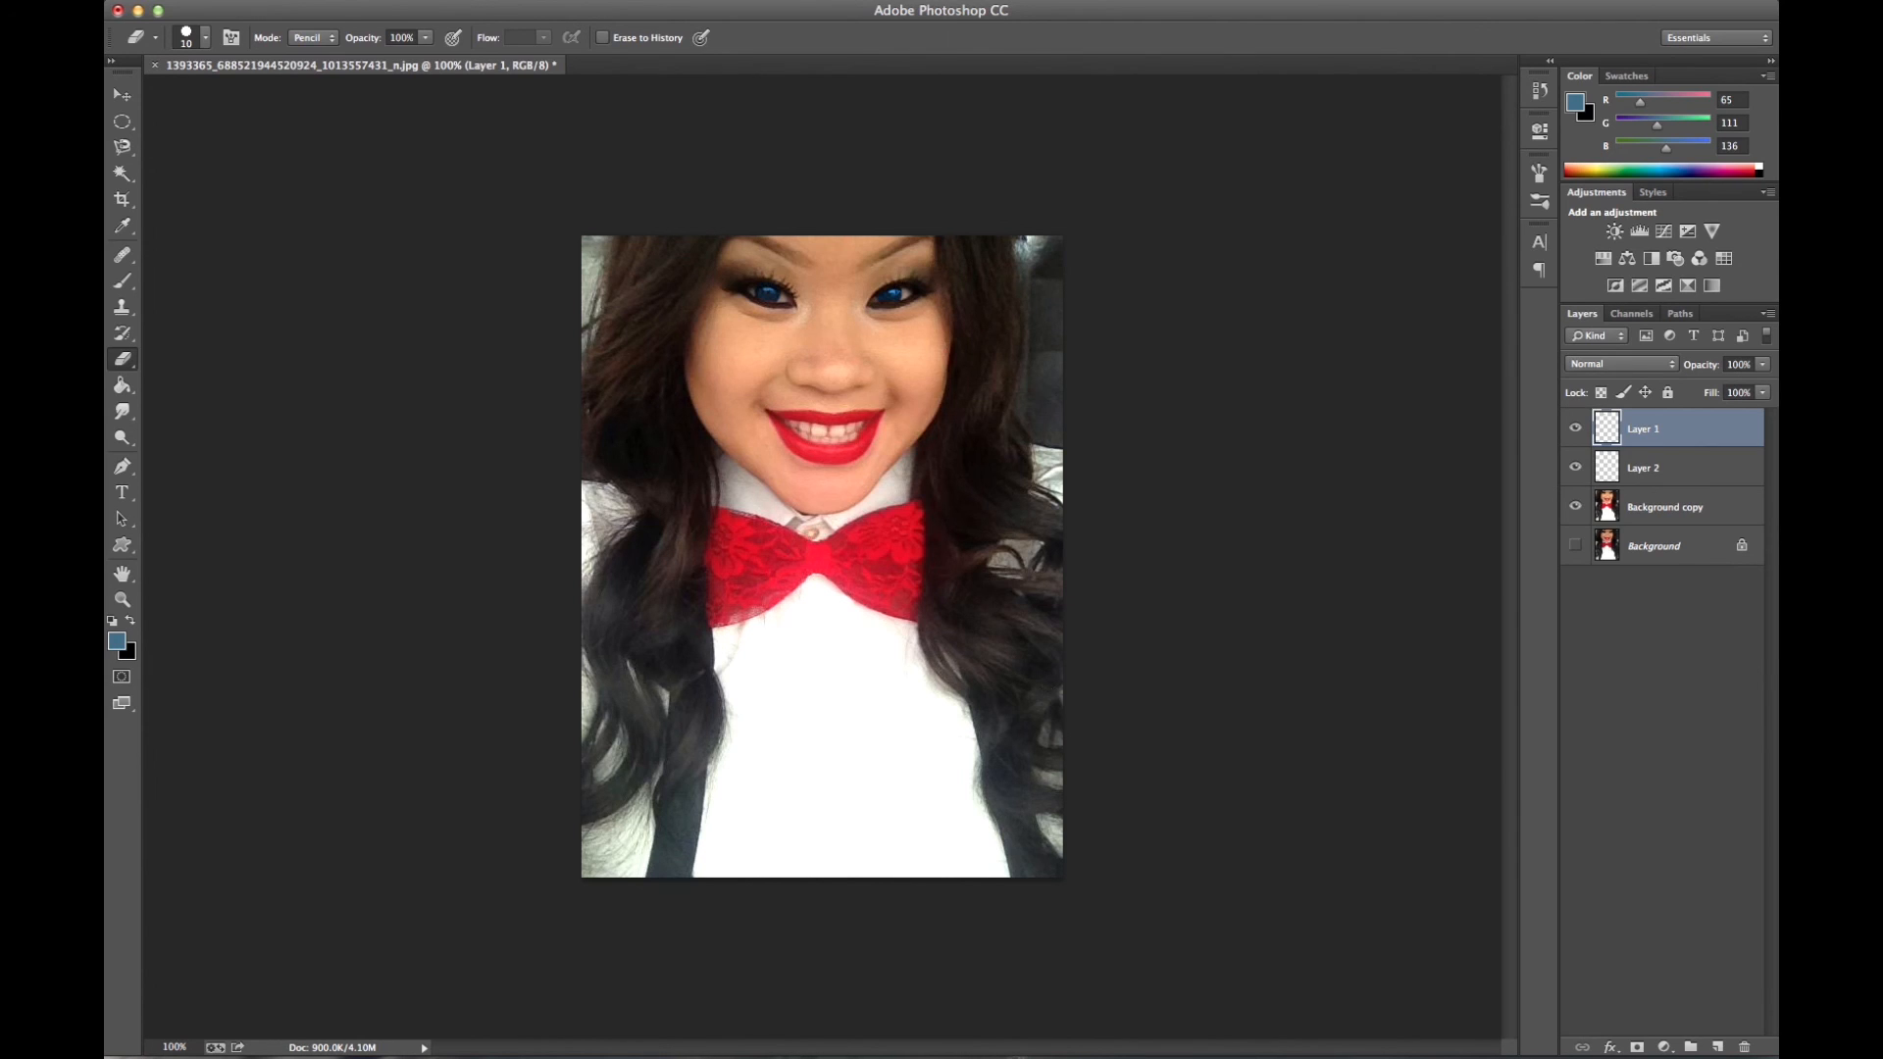
Try the Pin Light blend mode on the right iris in Layer 2 and set it back to Normal
click(1704, 476)
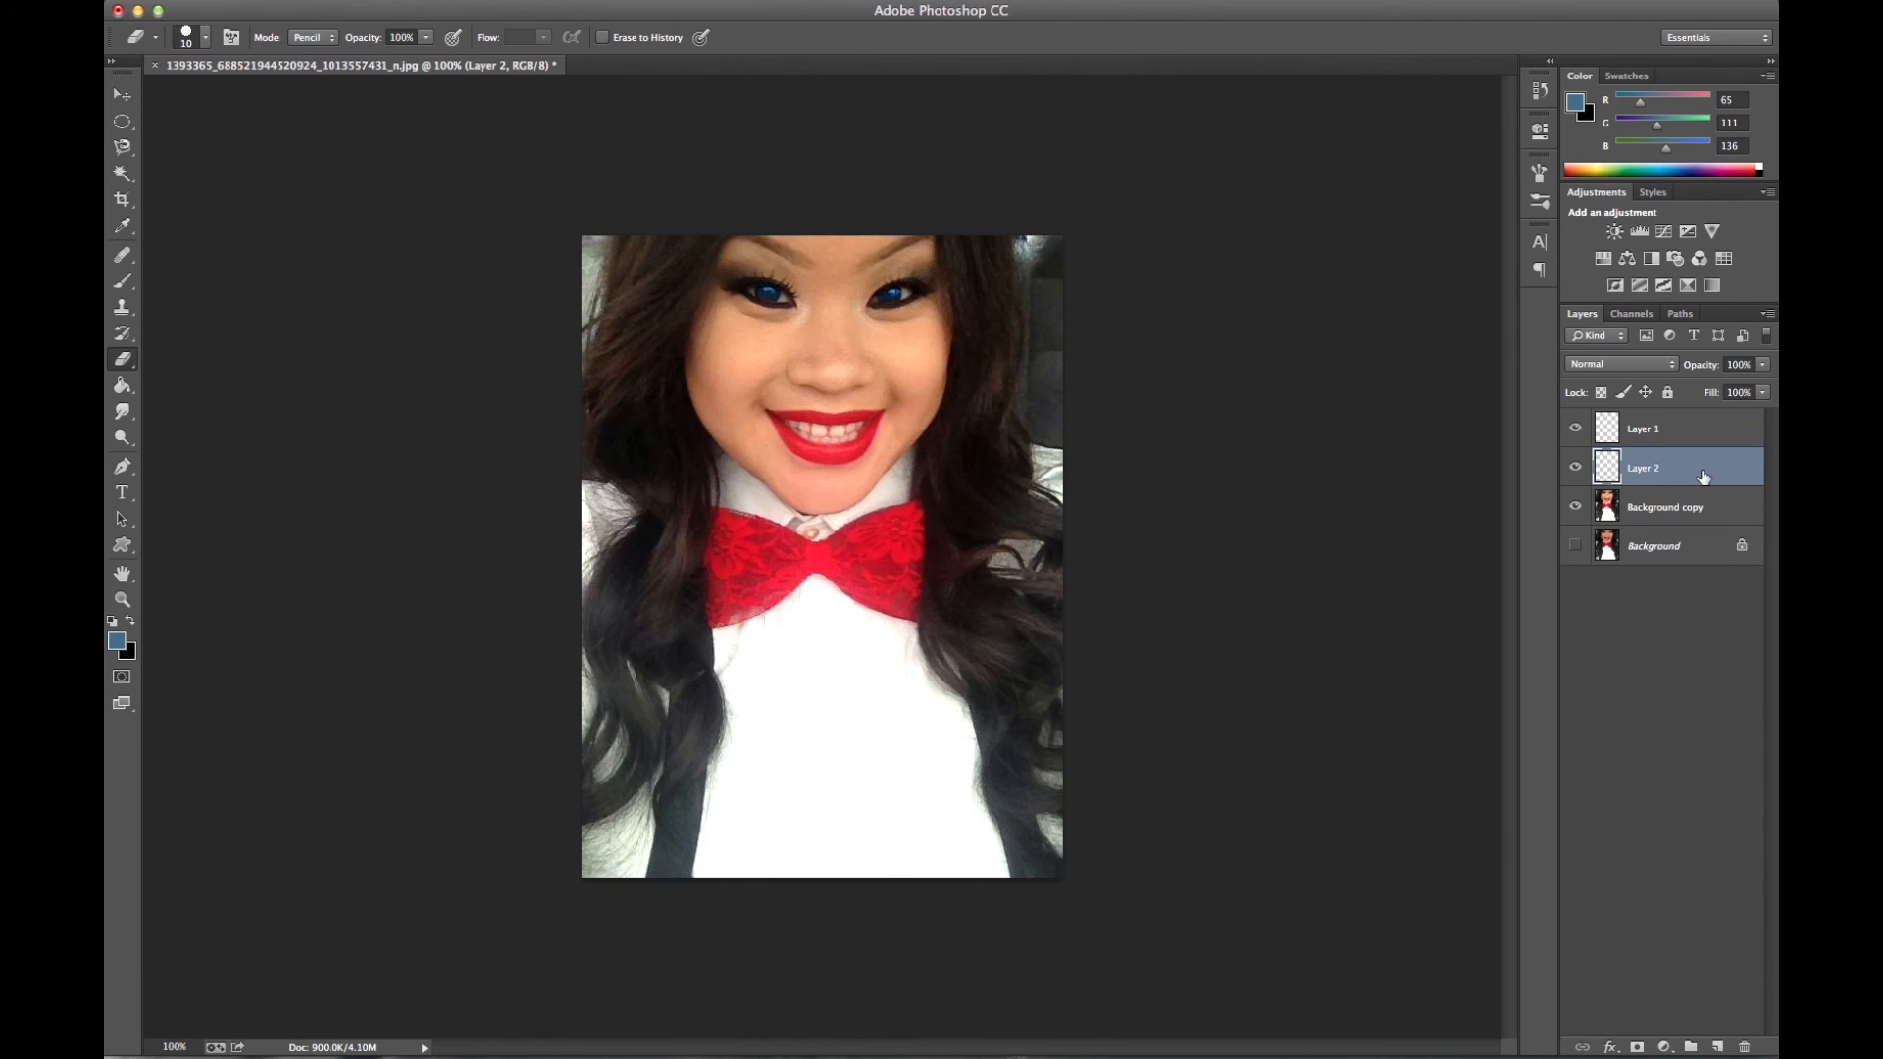
click(1663, 366)
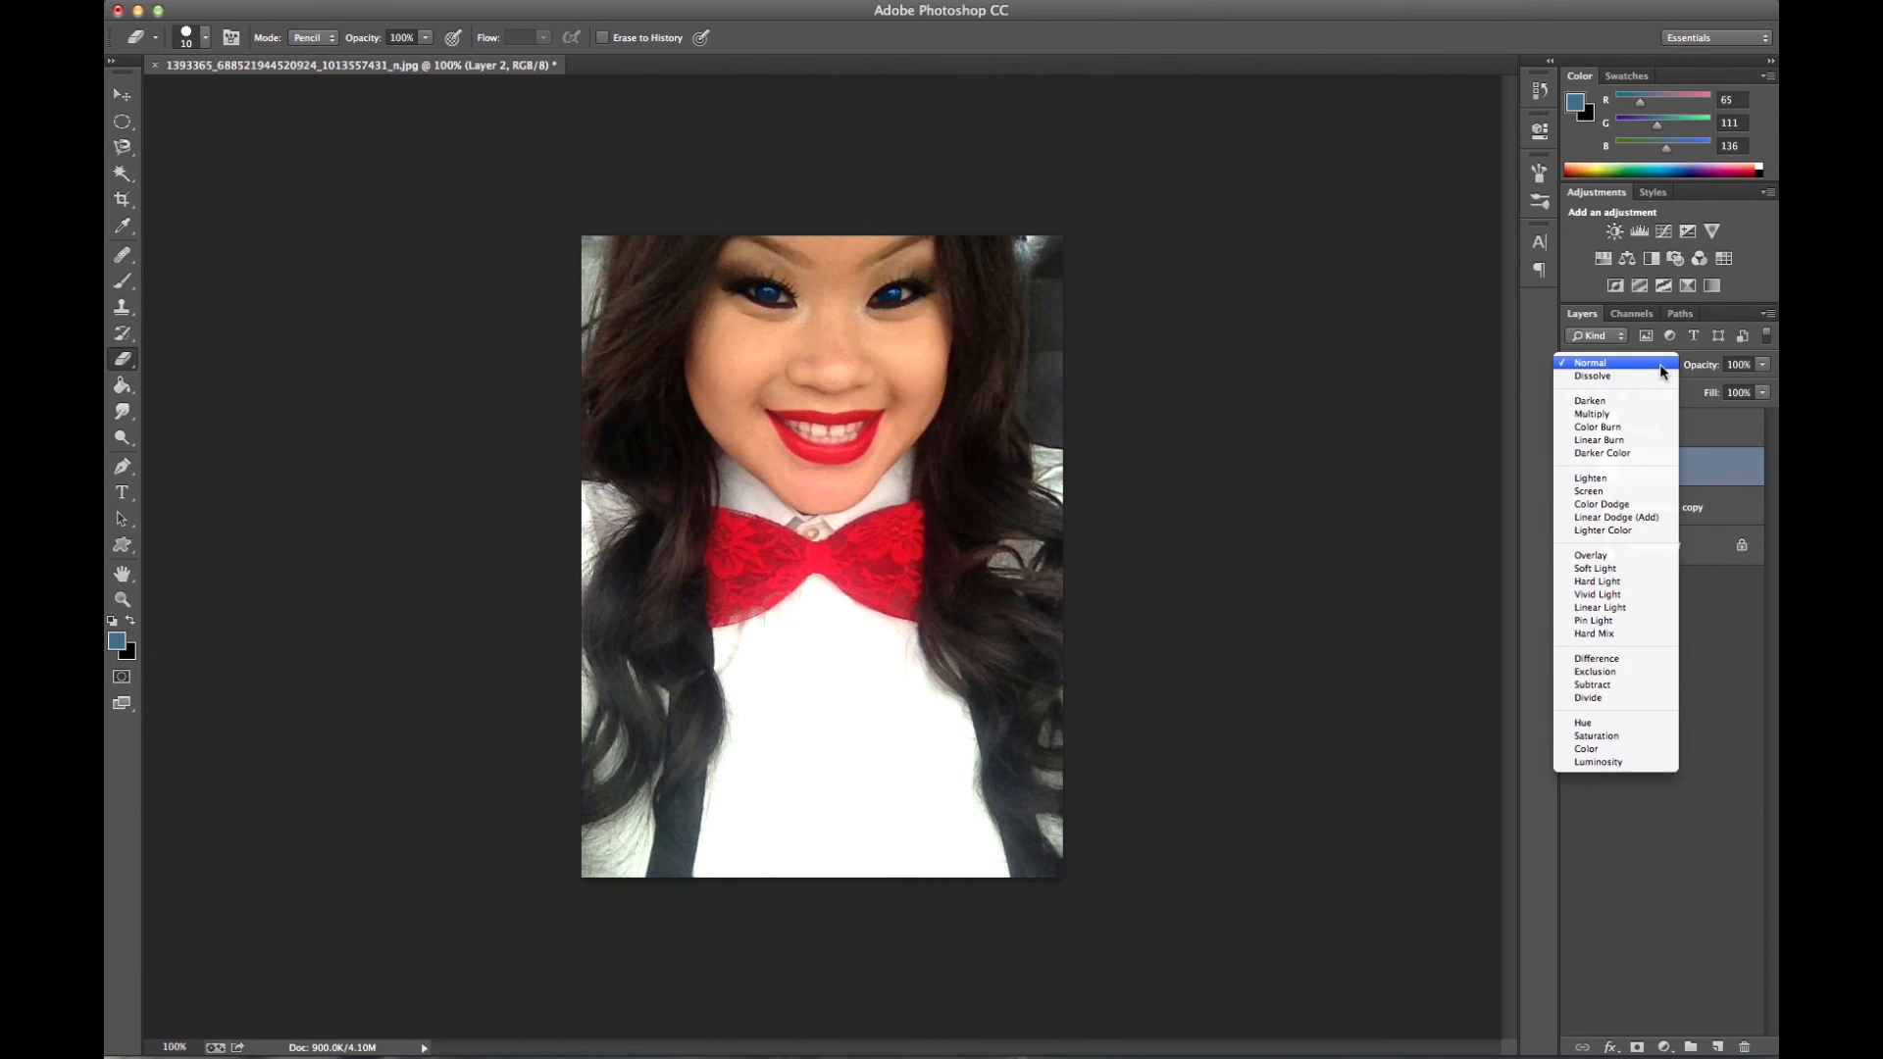
click(1648, 620)
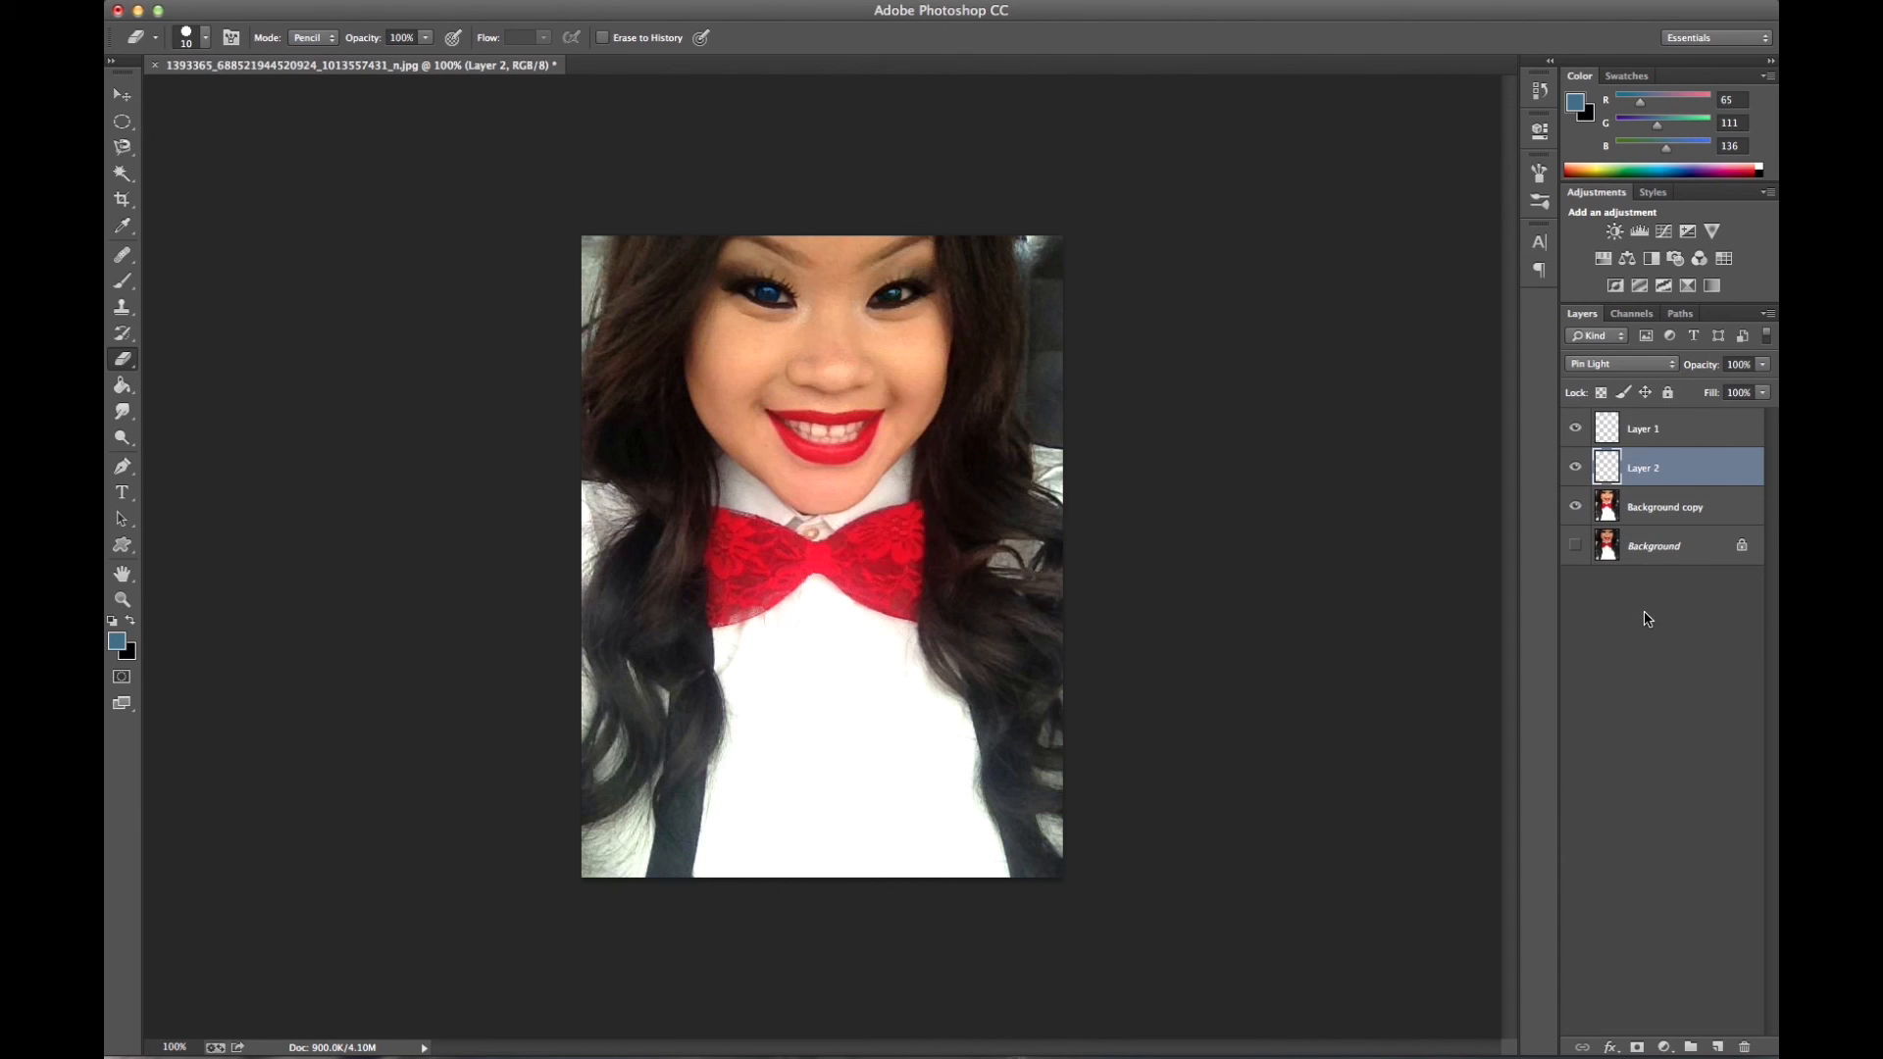
click(1631, 364)
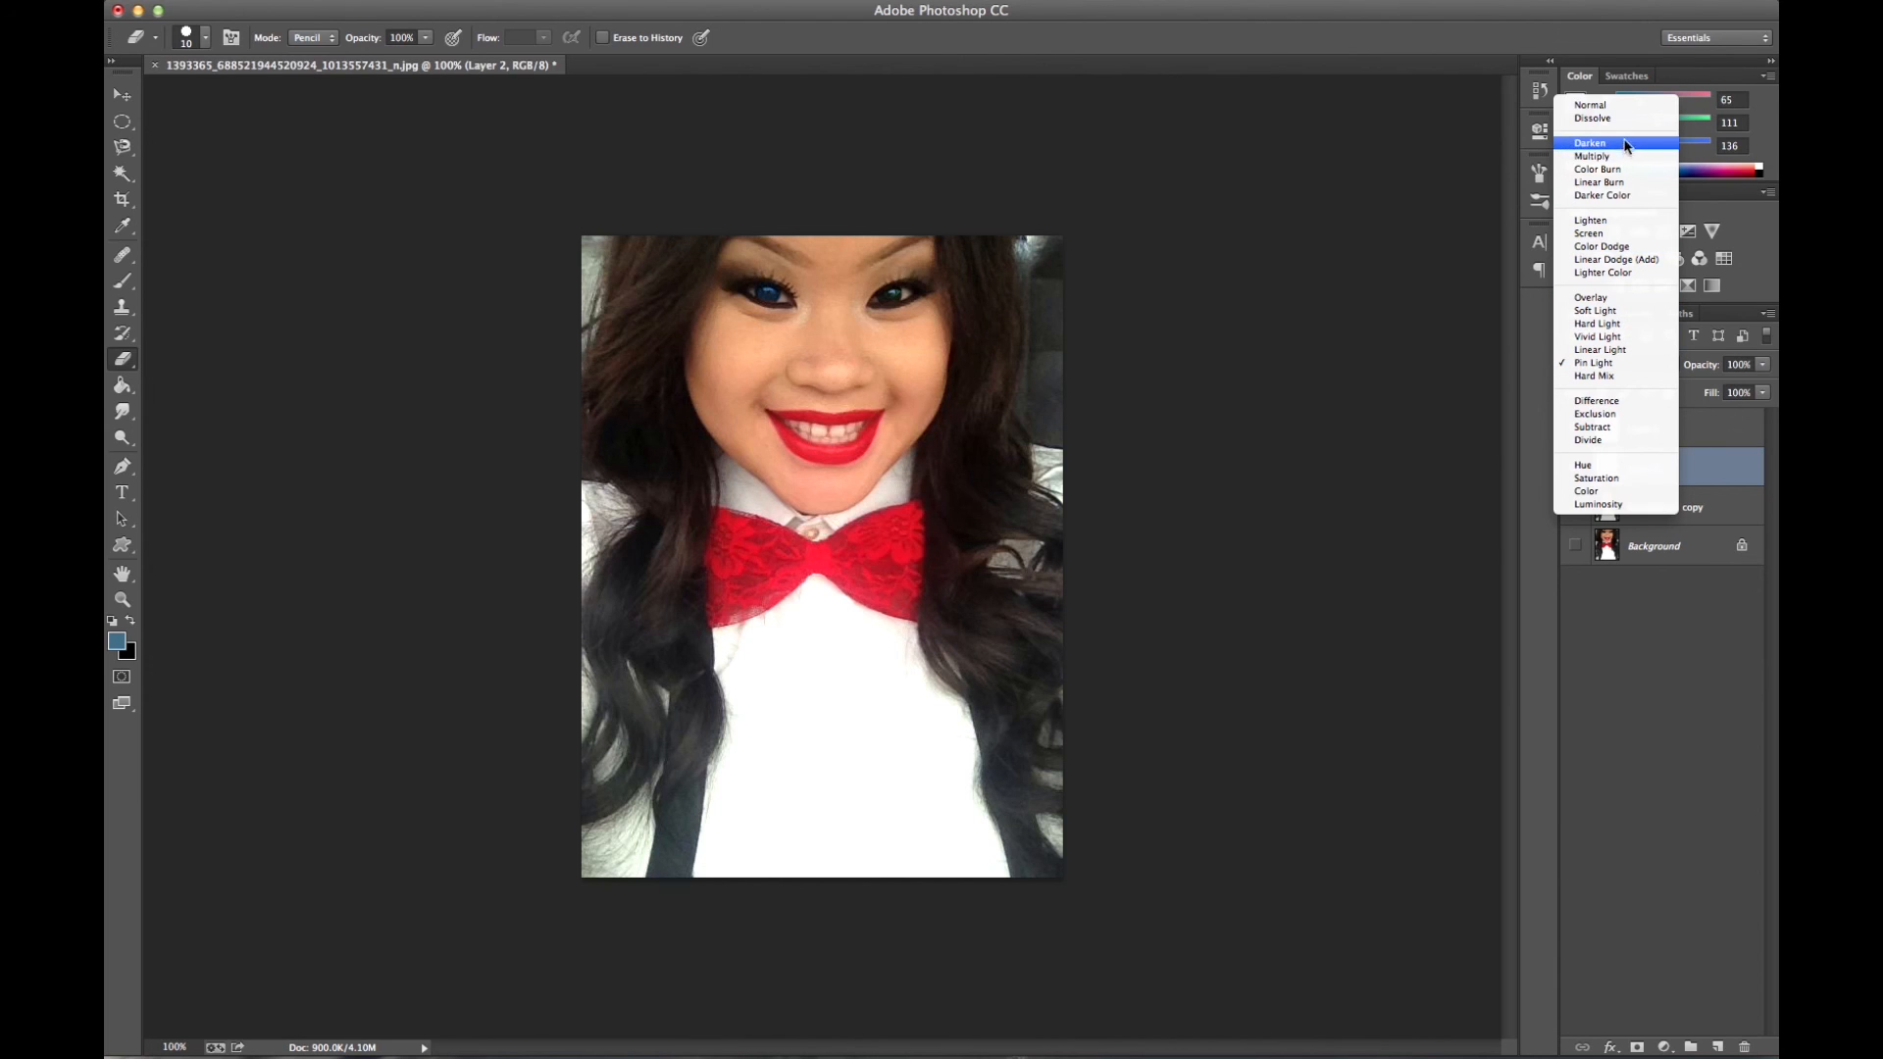
click(1608, 106)
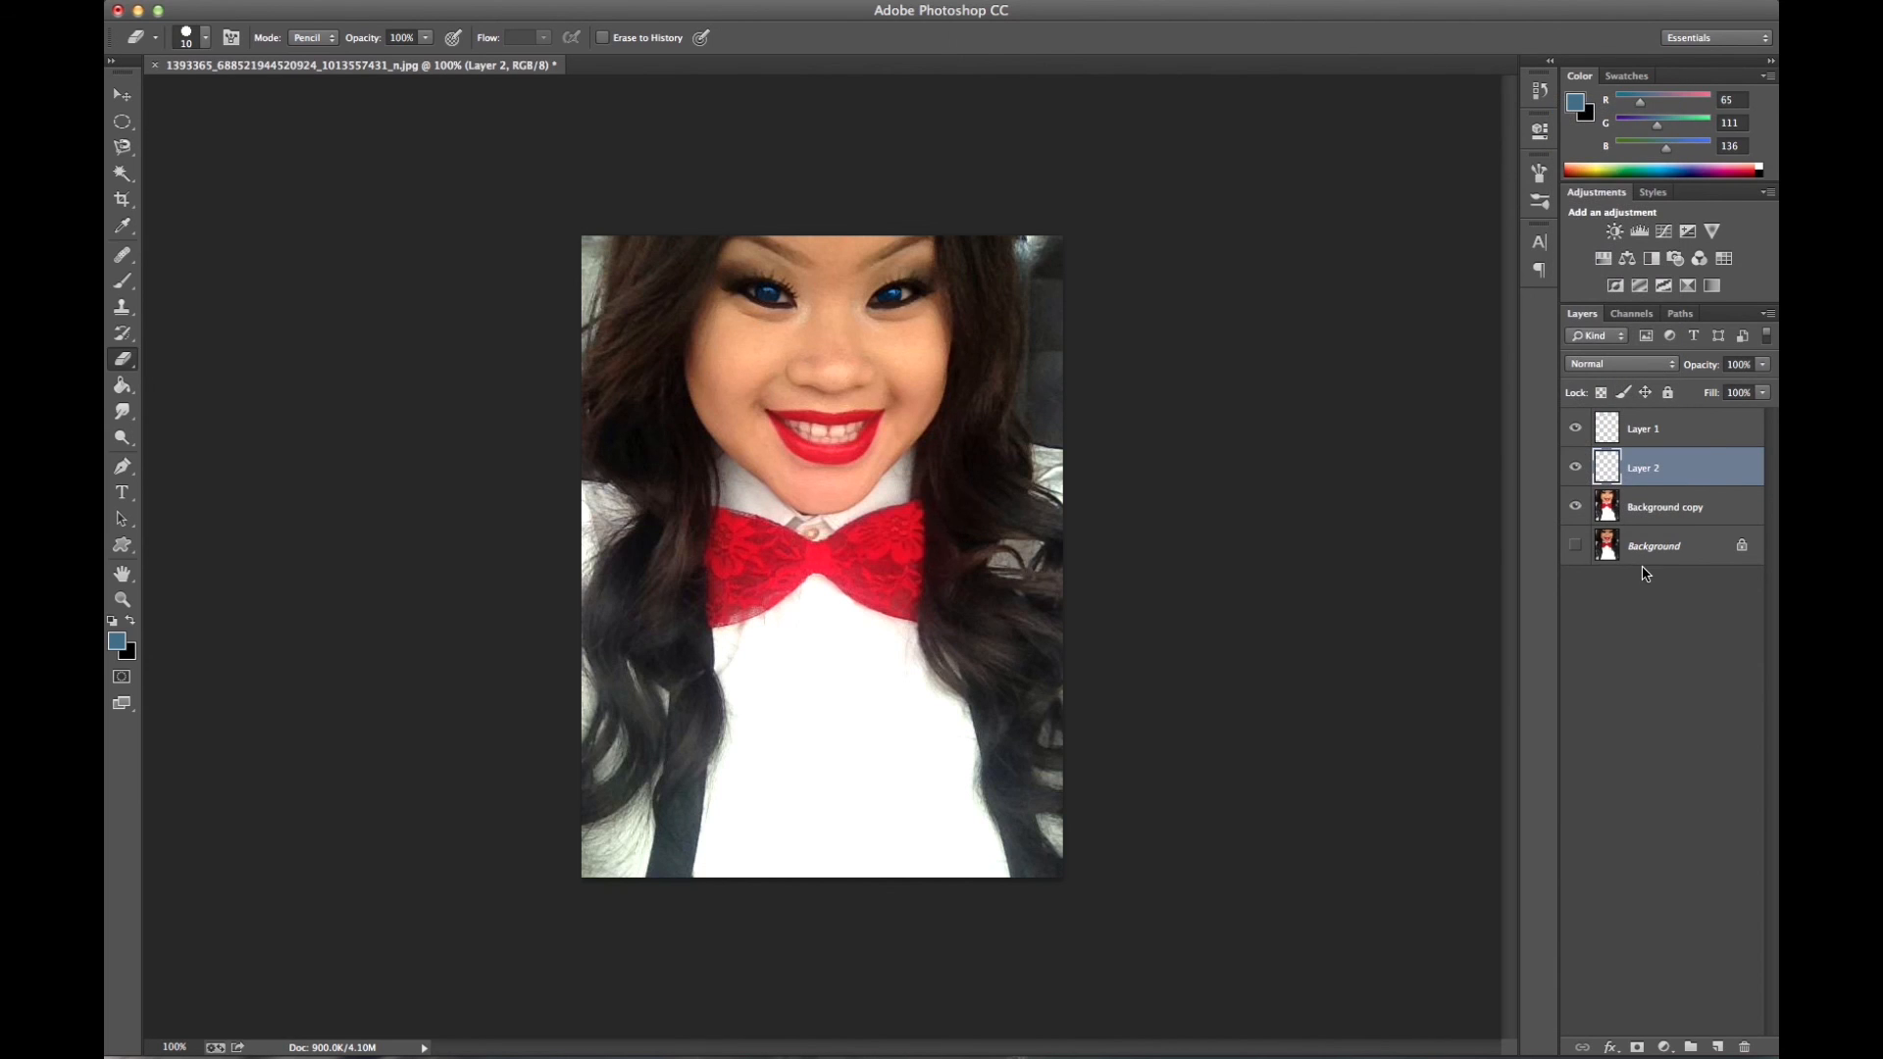